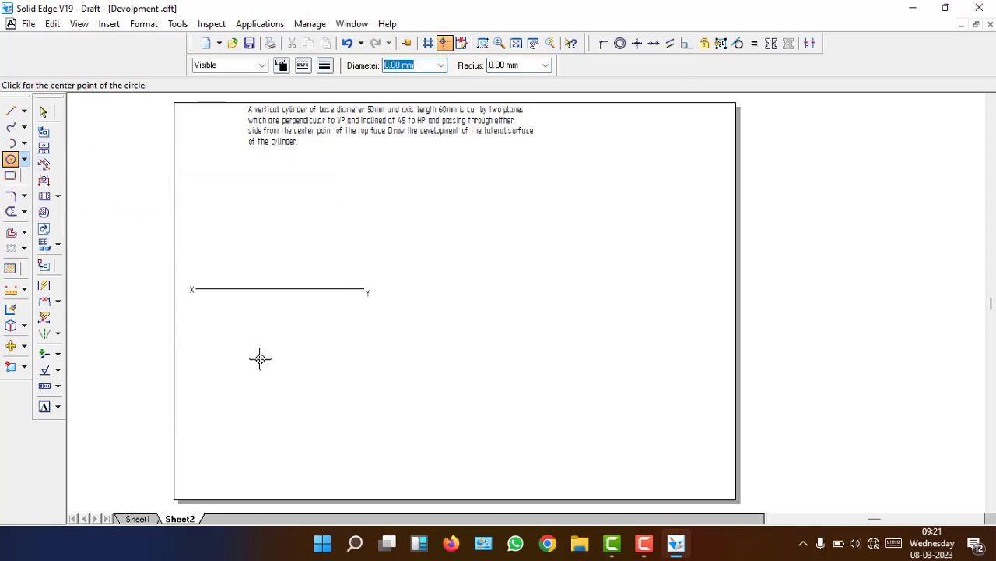
# Draw a 50 mm diameter circle below the XY line as the cylinder's top view
pyautogui.click(277, 362)
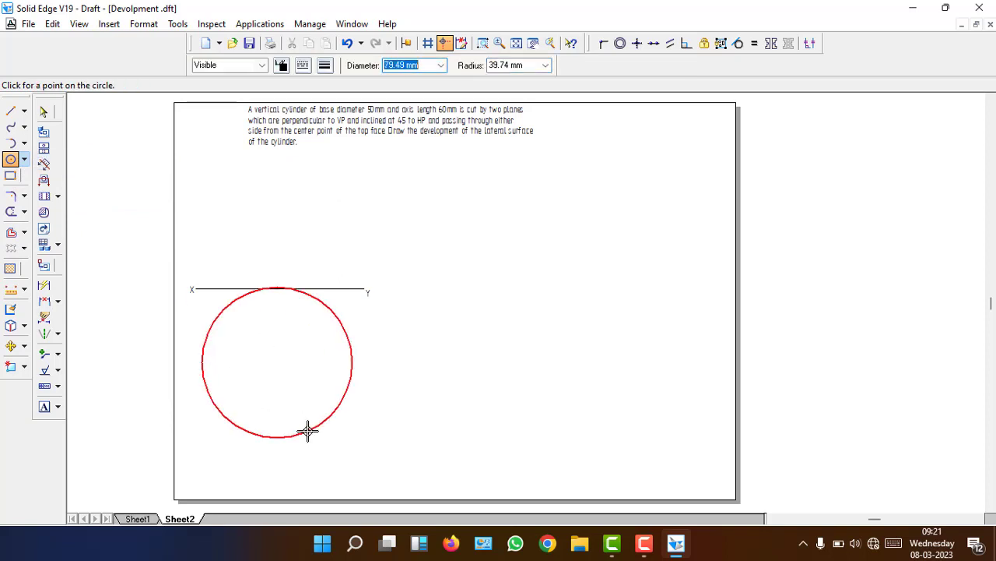
pyautogui.write('50')
pyautogui.press('Return')
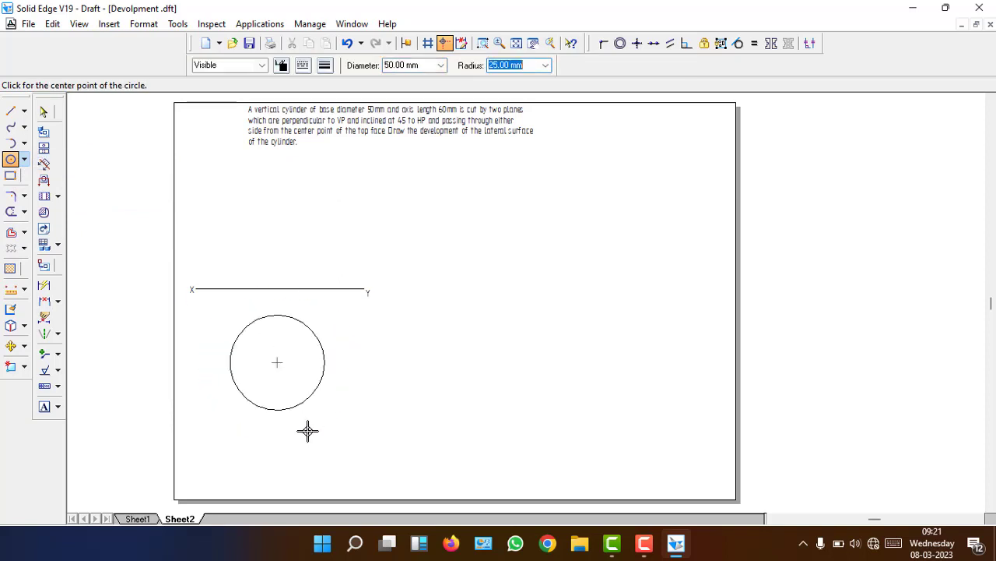
# Set the circle's line width to 0.70 mm
pyautogui.click(43, 112)
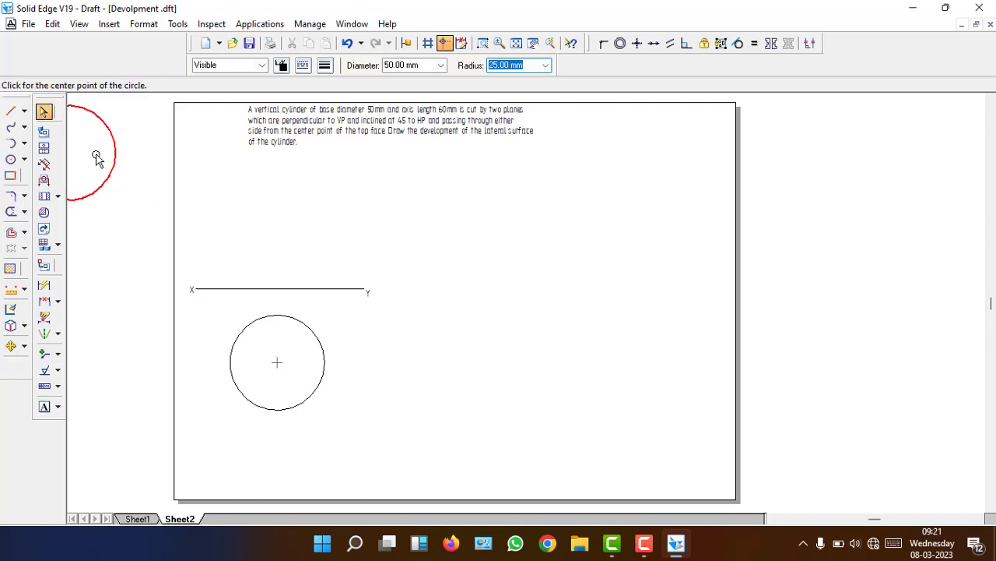
pyautogui.click(323, 352)
pyautogui.click(324, 67)
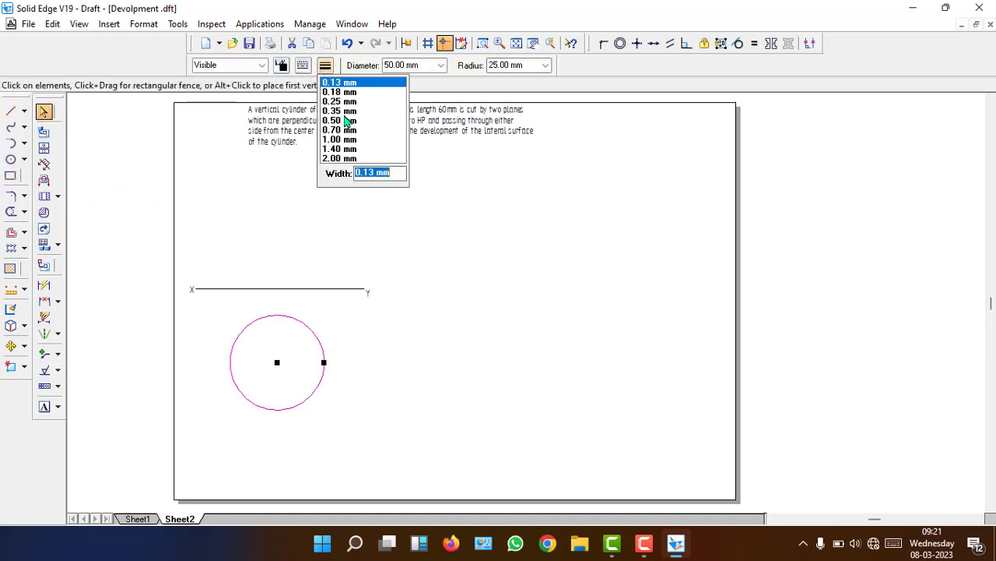
pyautogui.click(347, 130)
pyautogui.click(517, 335)
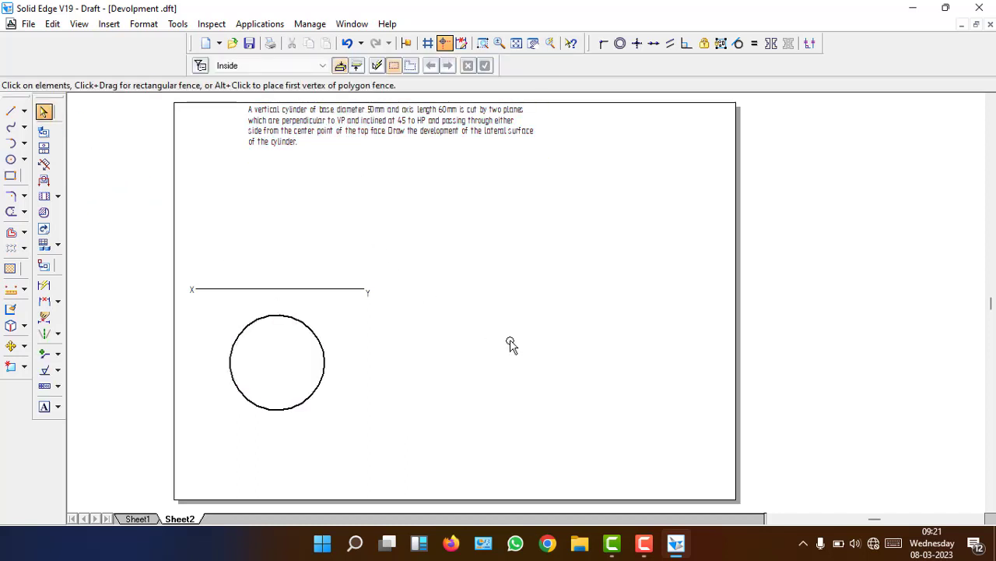
# Draw vertical projector lines from the circle's left and right quadrant points up to the XY line
pyautogui.click(10, 111)
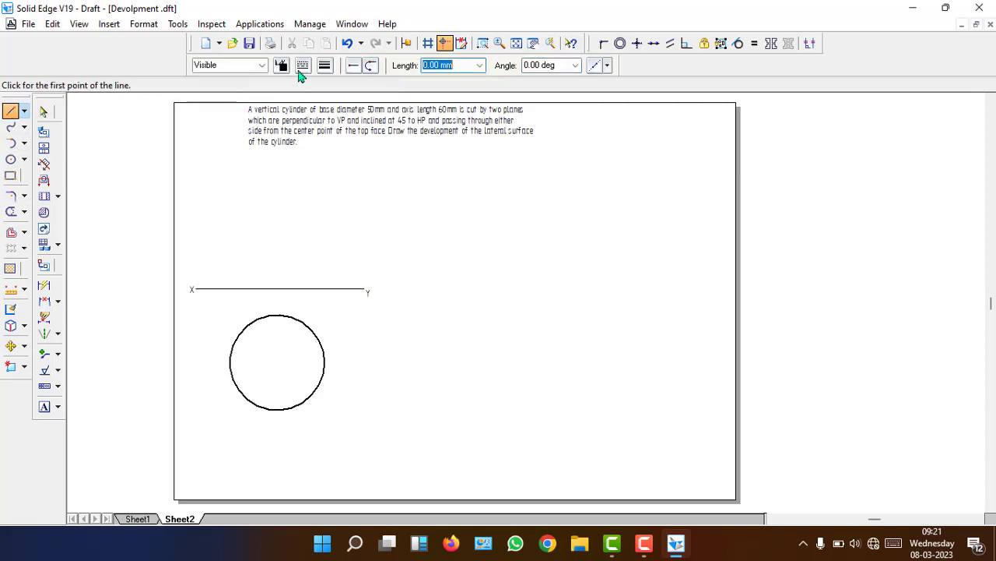
pyautogui.click(325, 67)
pyautogui.click(330, 127)
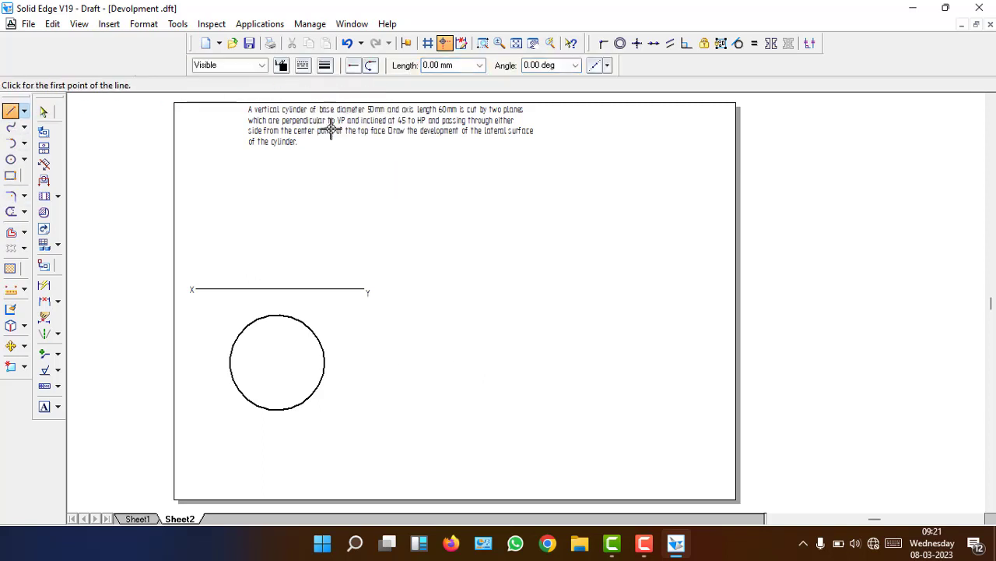
pyautogui.click(230, 362)
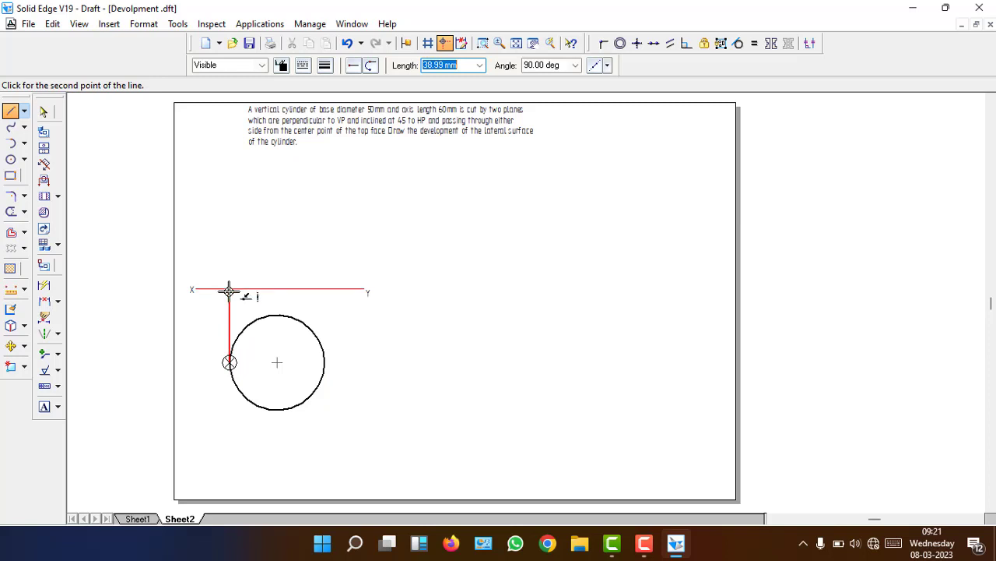
pyautogui.press('Escape')
pyautogui.click(230, 362)
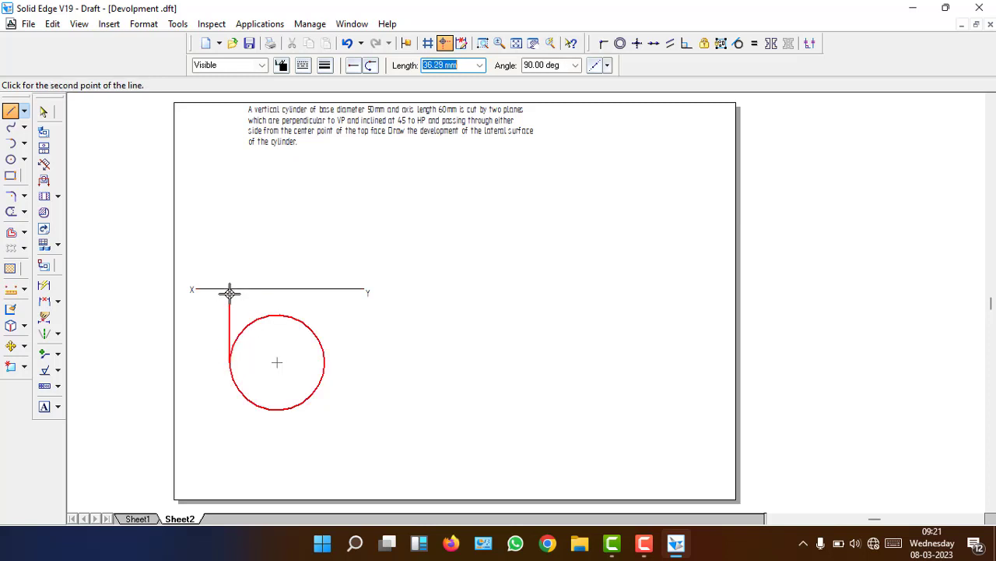
pyautogui.click(231, 289)
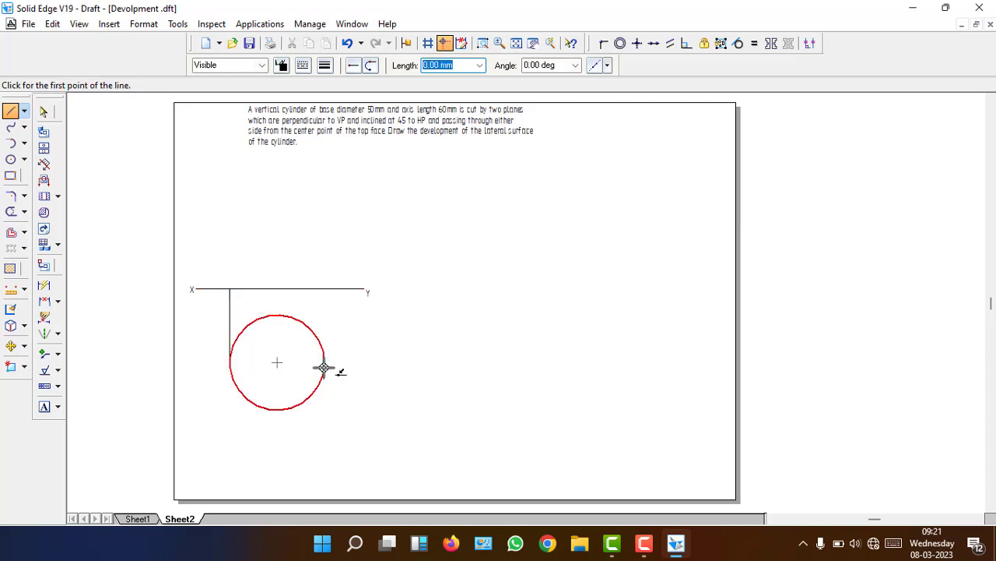
pyautogui.click(324, 362)
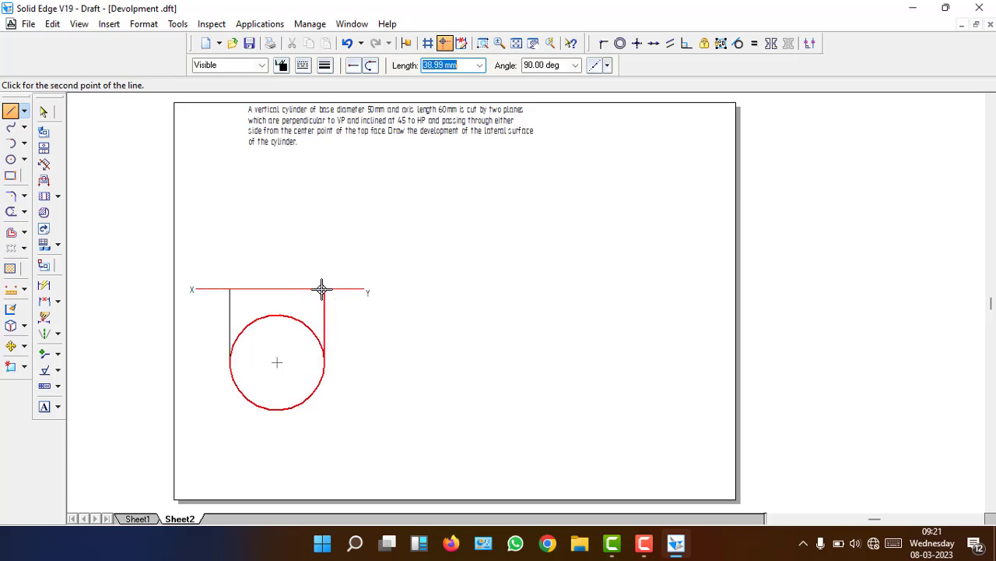
pyautogui.click(325, 289)
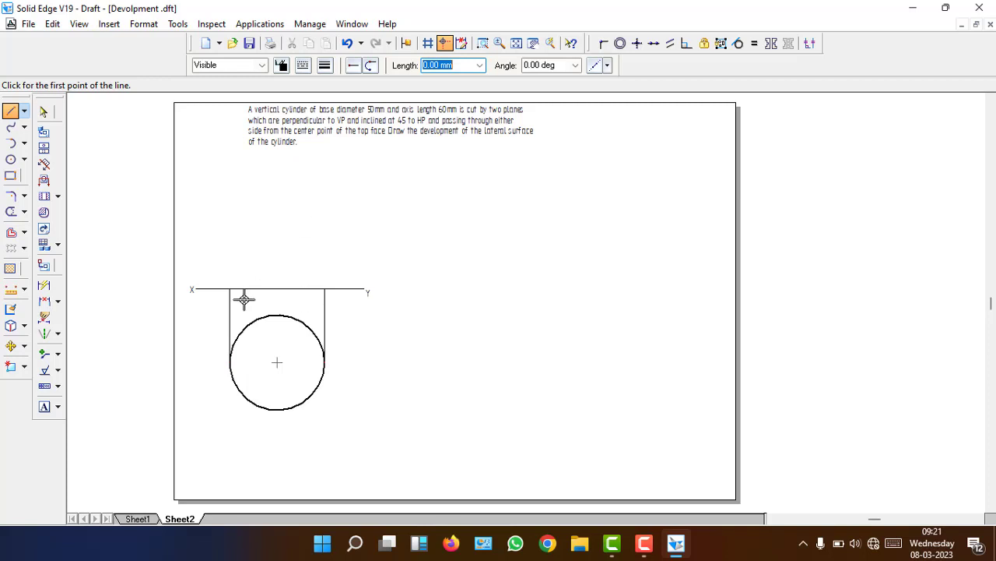
# Draw a rectangle 50 mm wide and 60 mm high standing on the XY line between the two projectors
pyautogui.click(10, 176)
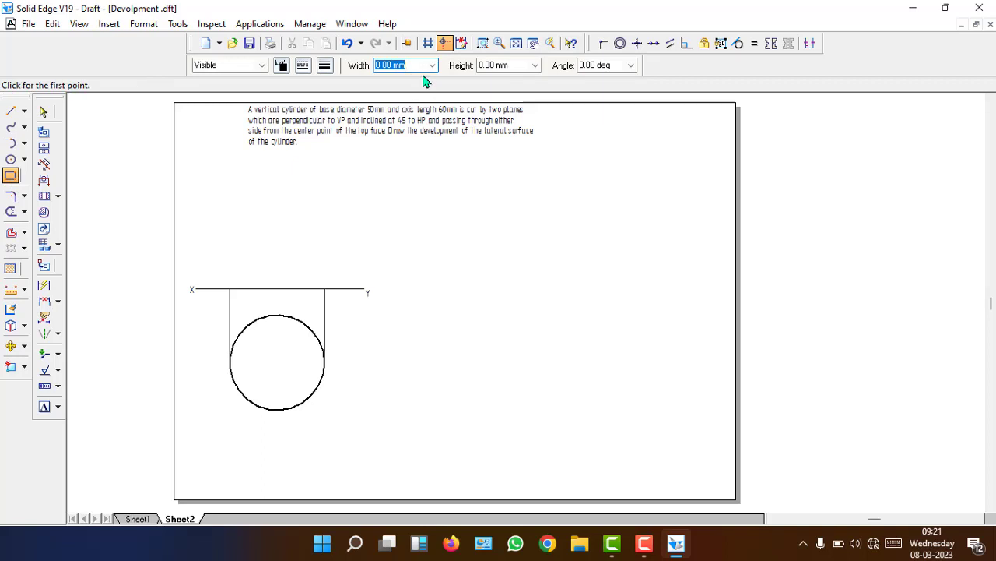
pyautogui.press('Tab')
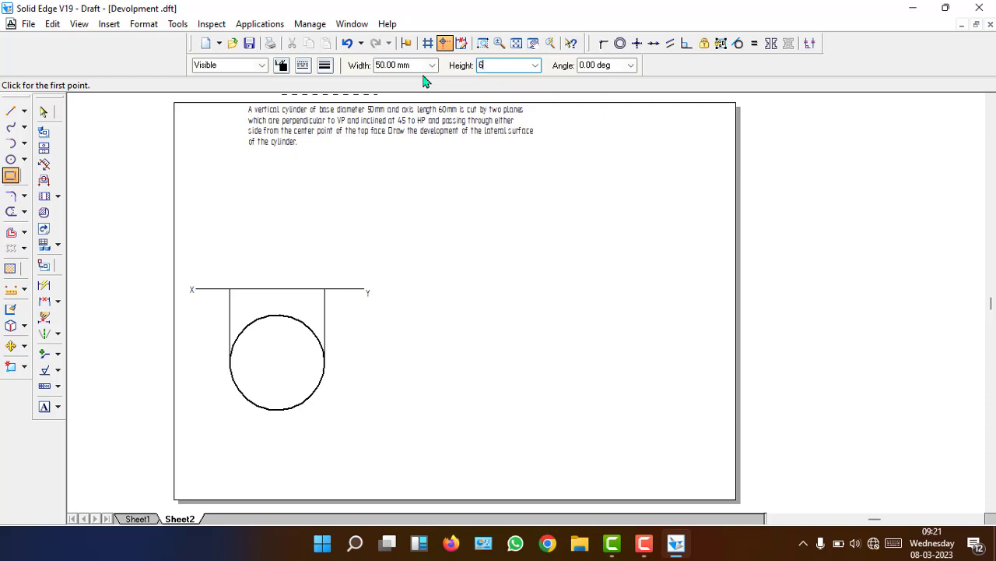
pyautogui.press('Tab')
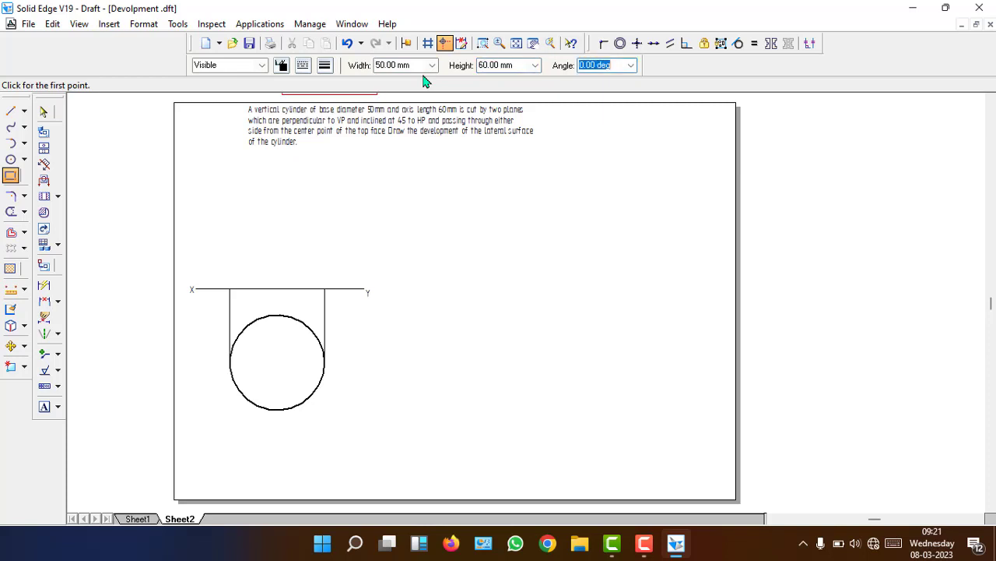
pyautogui.click(229, 288)
pyautogui.click(326, 289)
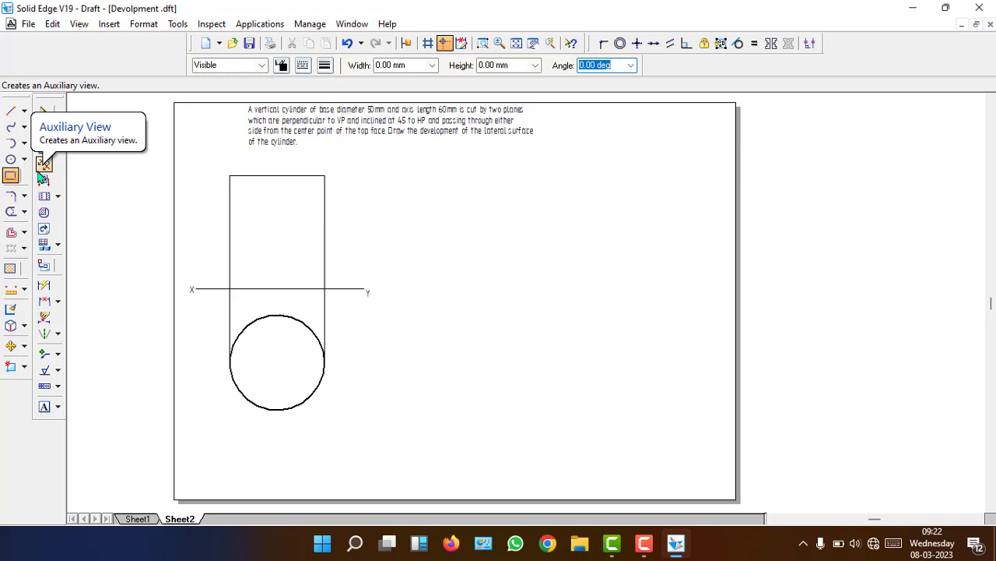
# Draw a horizontal radius line from the circle's right quadrant point to its centre
pyautogui.press('l')
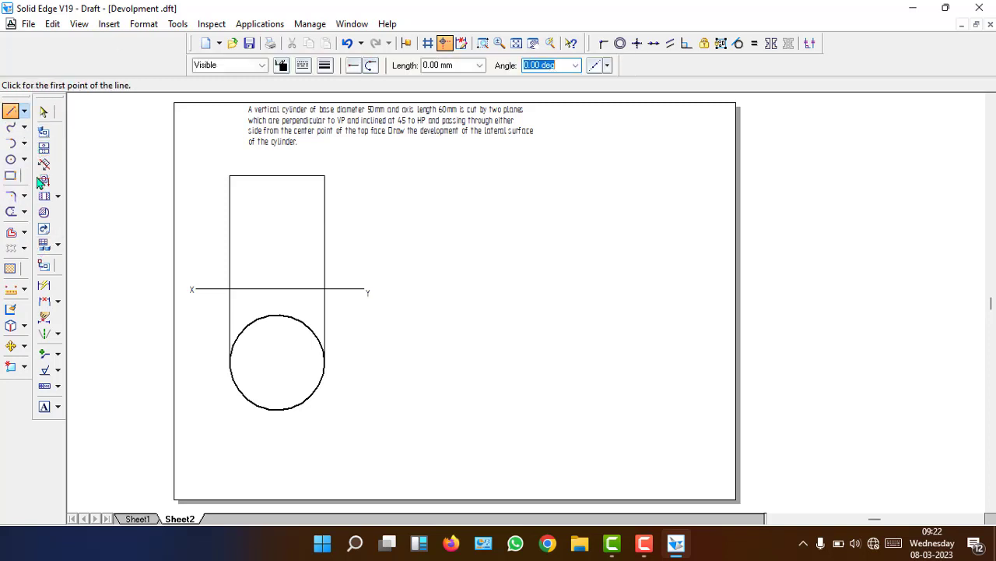
pyautogui.click(231, 363)
pyautogui.press('Escape')
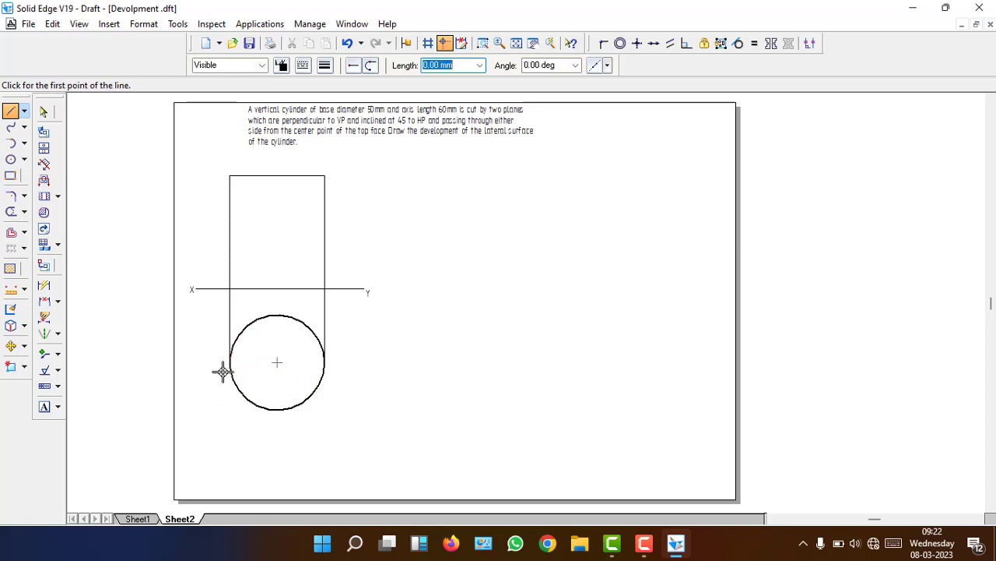
pyautogui.click(324, 362)
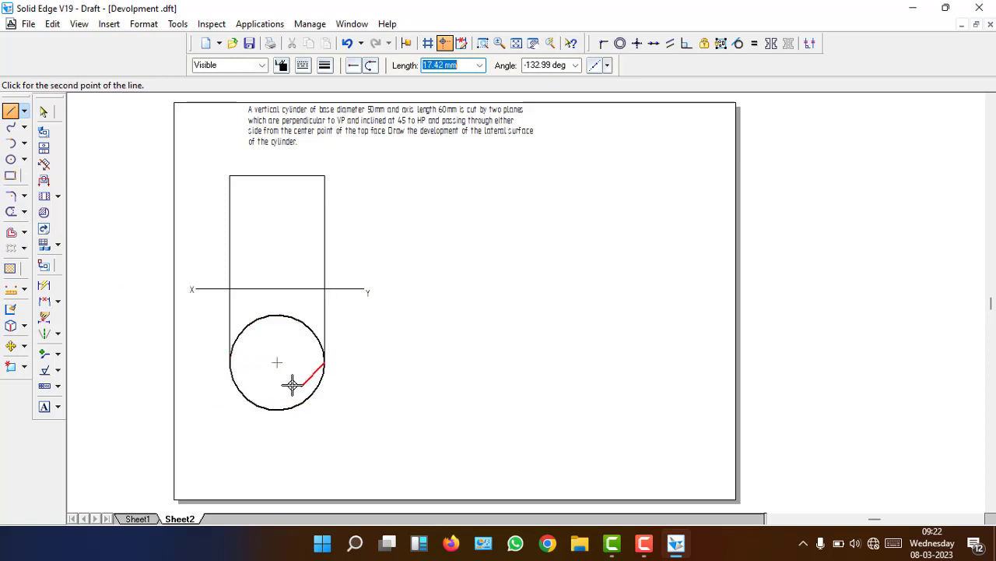
pyautogui.click(279, 363)
pyautogui.press('Escape')
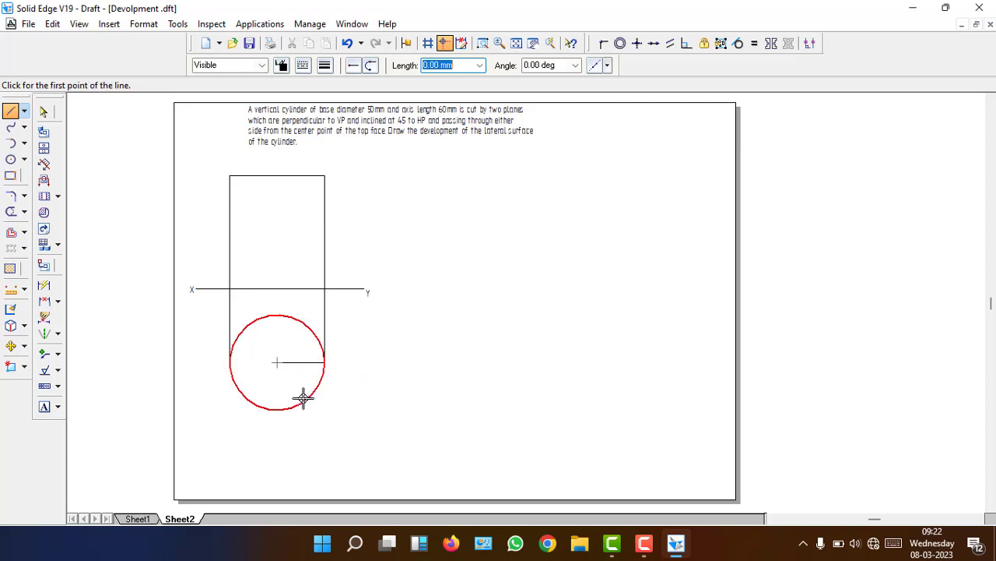
# Draw connected vertical lines from the circle's centre through its top quadrant to XY, continuing 60 mm at 90° to the rectangle's top edge
pyautogui.click(278, 363)
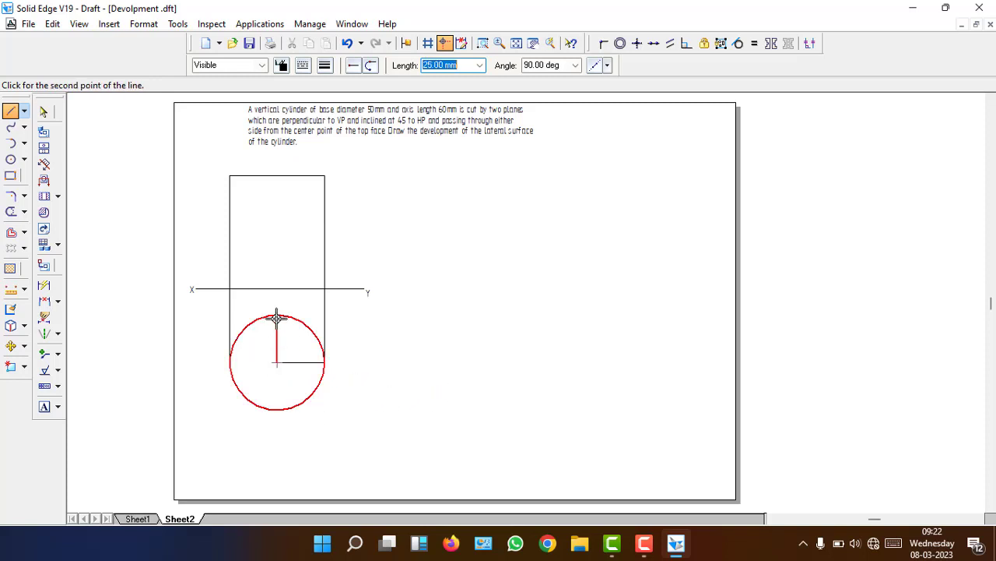
pyautogui.click(277, 315)
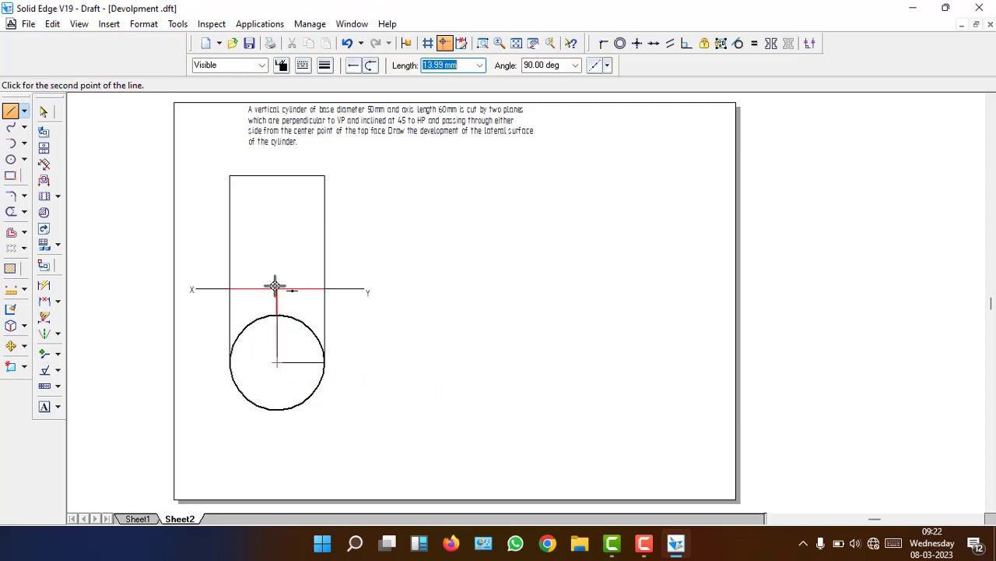
pyautogui.click(277, 289)
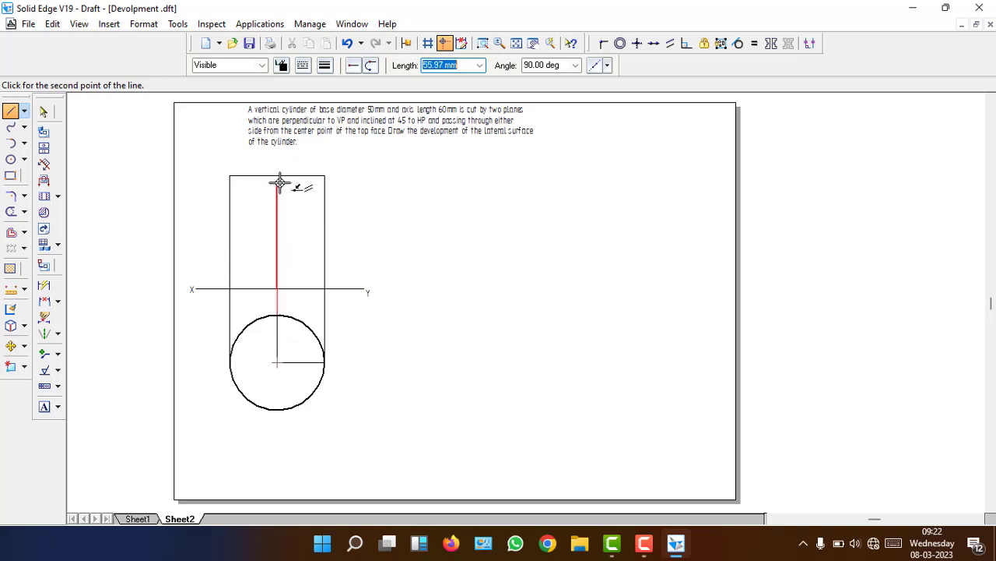
pyautogui.write('60')
pyautogui.press('Tab')
pyautogui.write('90')
pyautogui.press('Return')
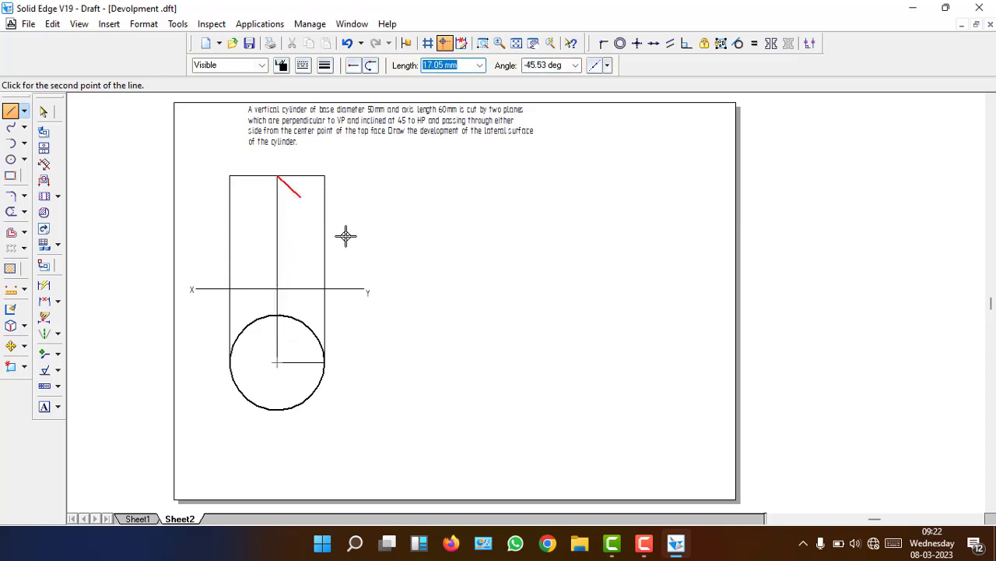
pyautogui.press('Escape')
# Change the rectangle's vertical centre line to the long-dash, short-dash line type
pyautogui.click(44, 112)
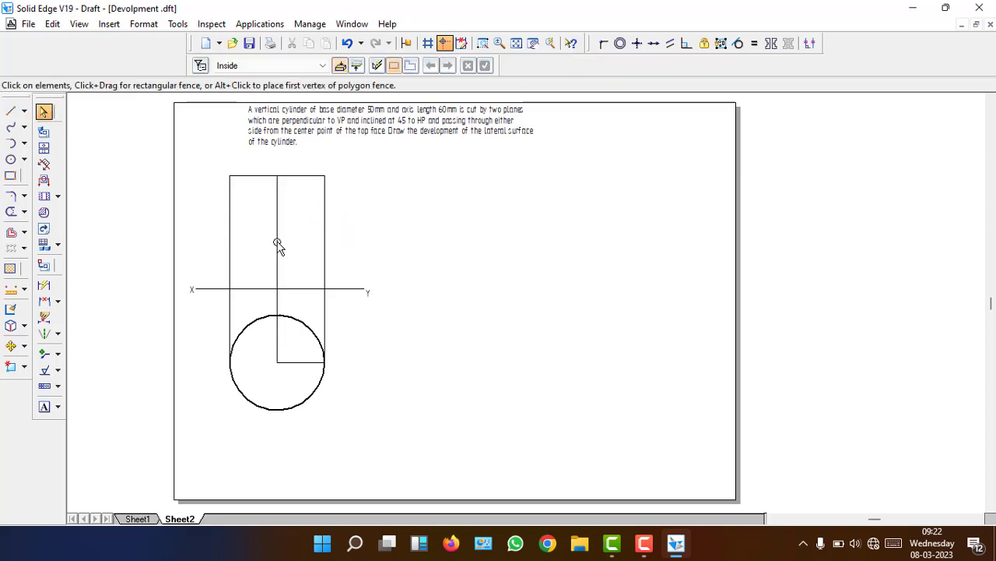
pyautogui.click(277, 243)
pyautogui.click(303, 66)
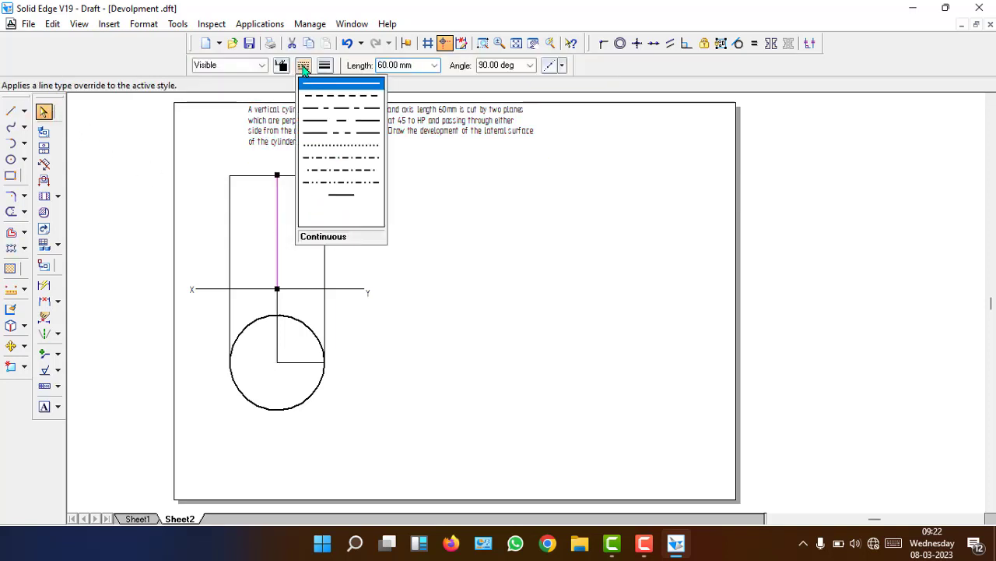
pyautogui.click(329, 109)
pyautogui.click(455, 286)
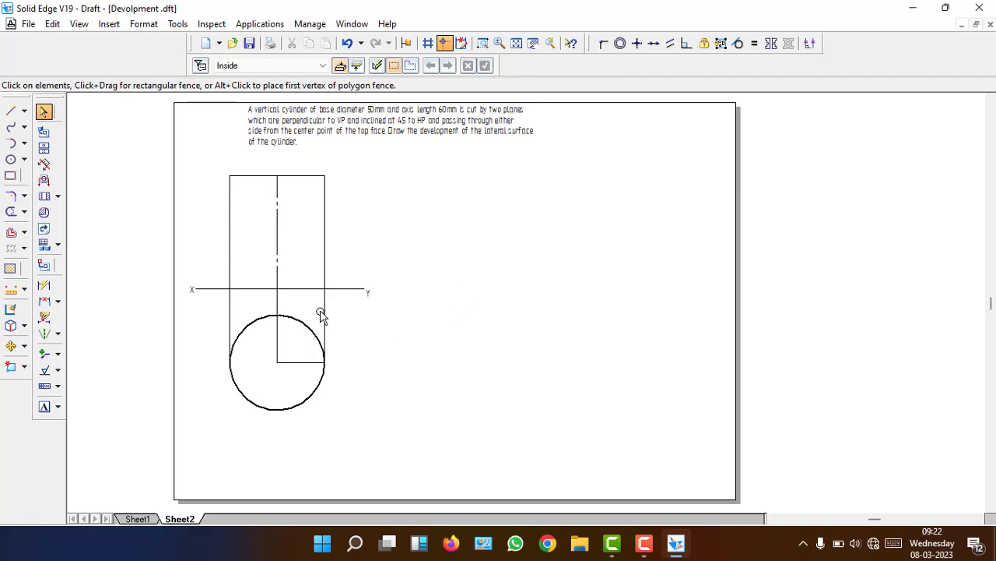
# Draw a line about 78 mm long at 45° in the empty area right of the views
pyautogui.click(12, 115)
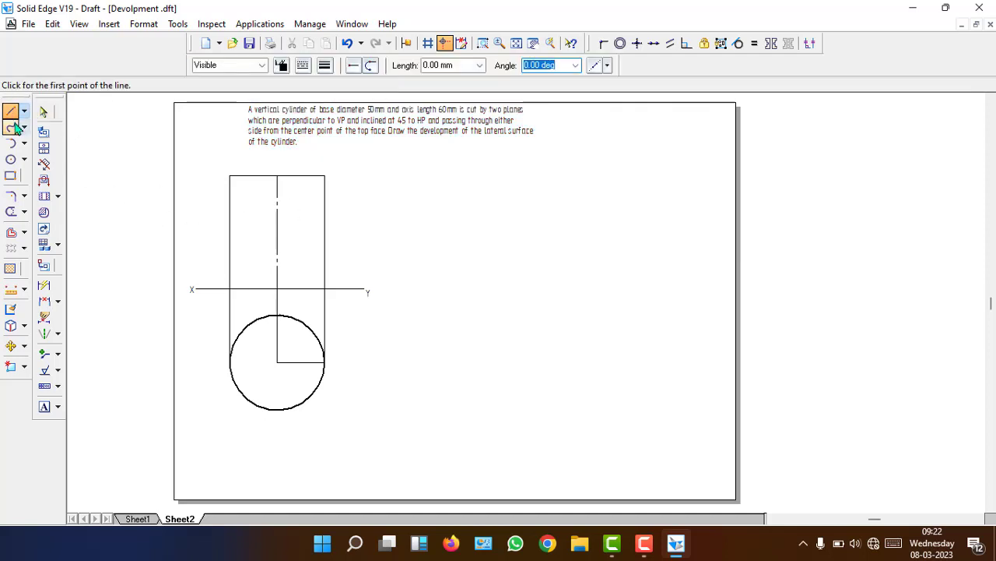
pyautogui.click(11, 111)
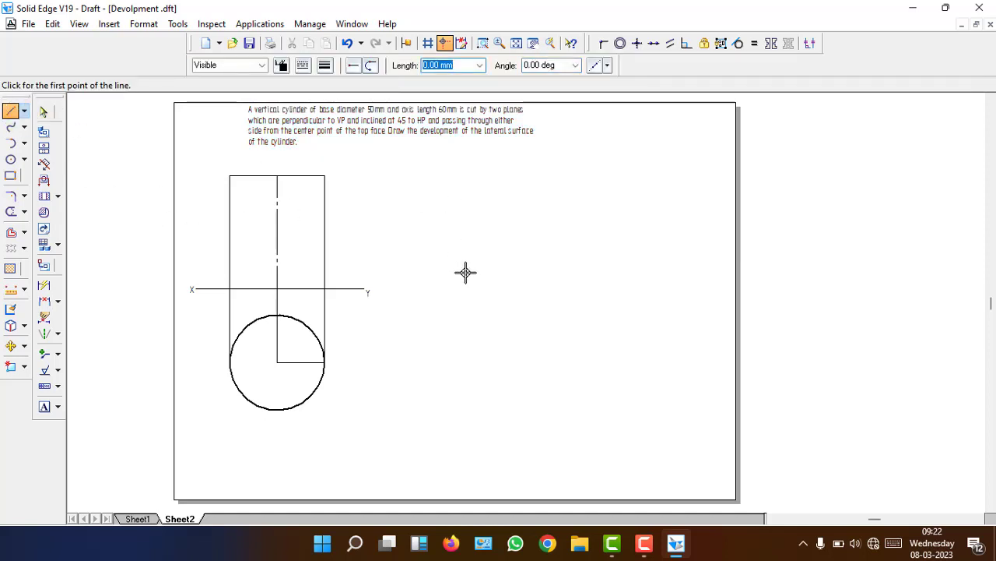
pyautogui.click(466, 271)
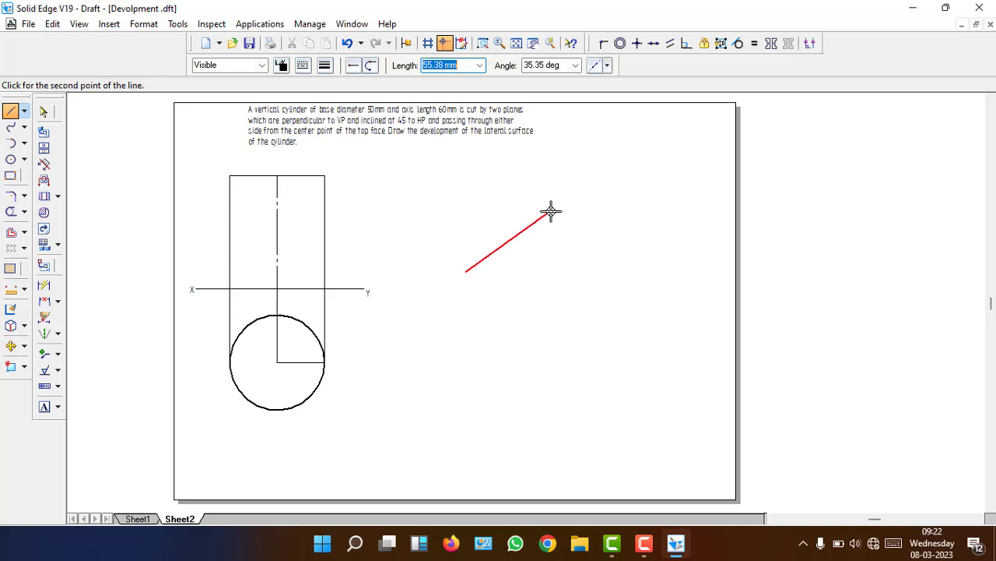
pyautogui.press('Tab')
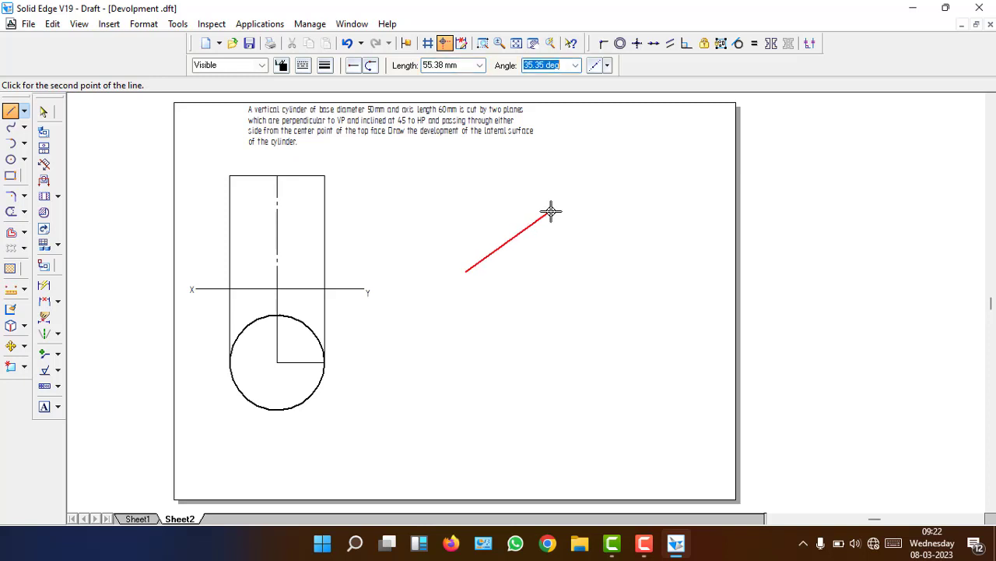
pyautogui.write('45')
pyautogui.press('Tab')
pyautogui.click(569, 168)
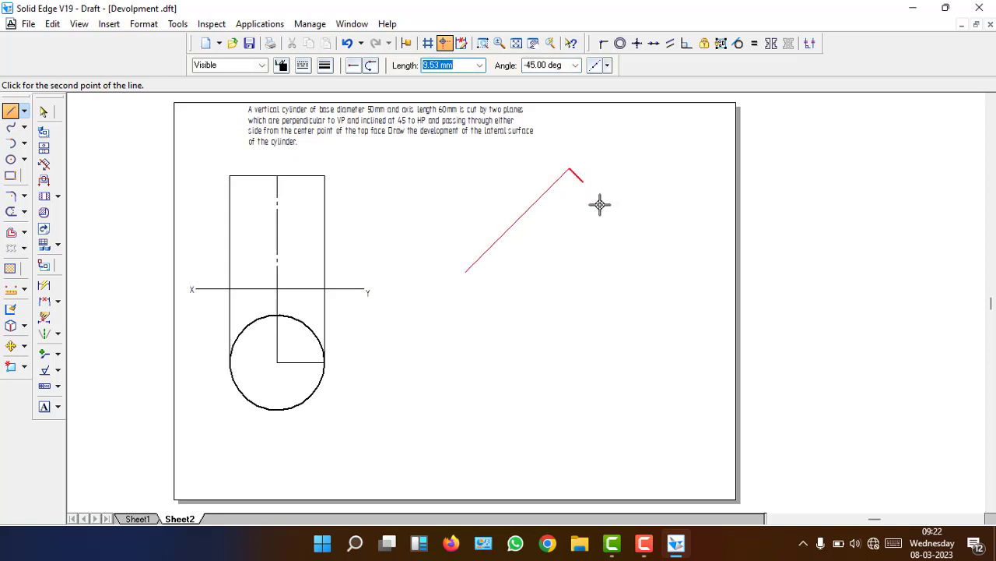
pyautogui.press('Escape')
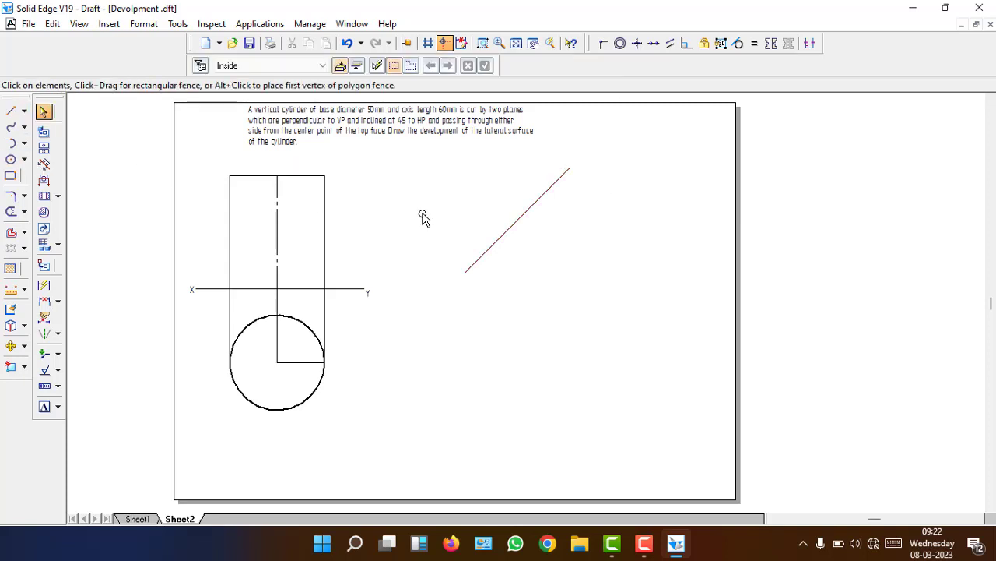
# Move the 45° line, without copying it, so its upper end sits at the midpoint of the rectangle's top edge
pyautogui.click(505, 233)
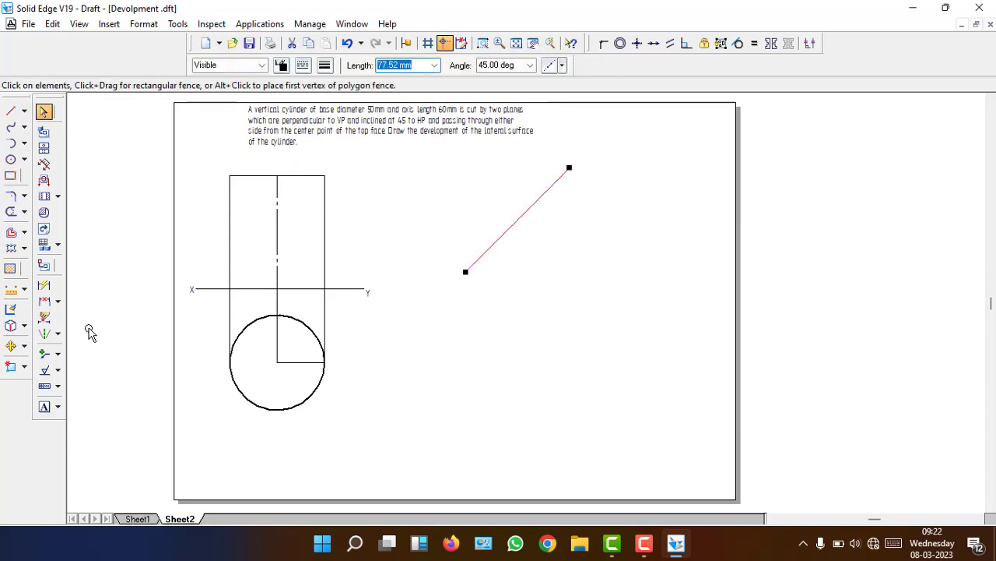
pyautogui.click(10, 347)
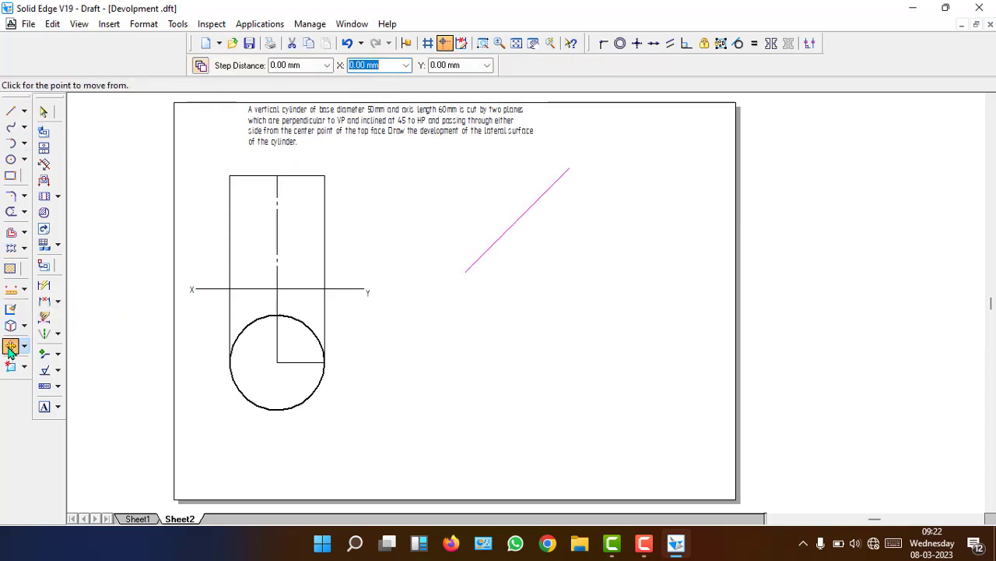
pyautogui.click(200, 65)
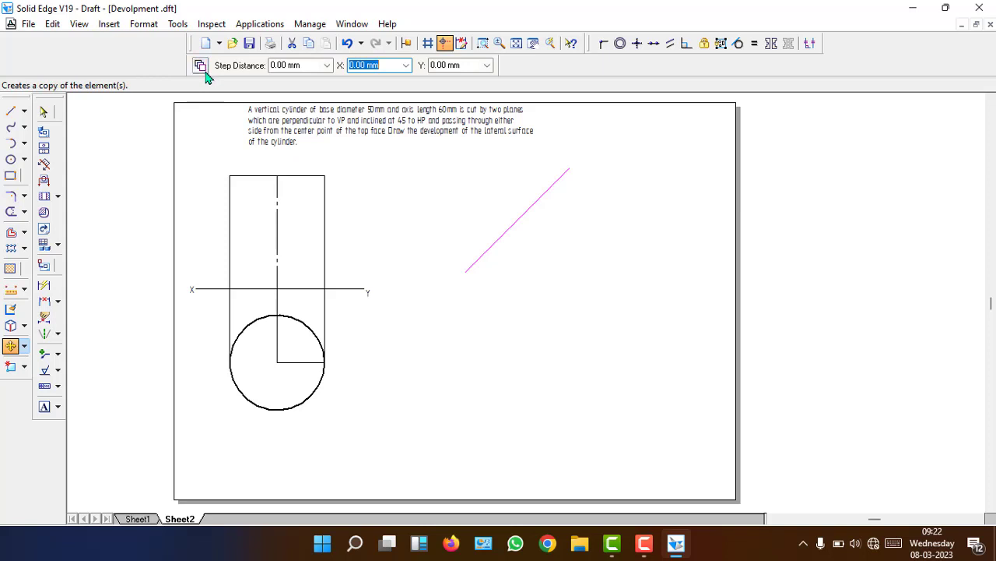
pyautogui.click(569, 168)
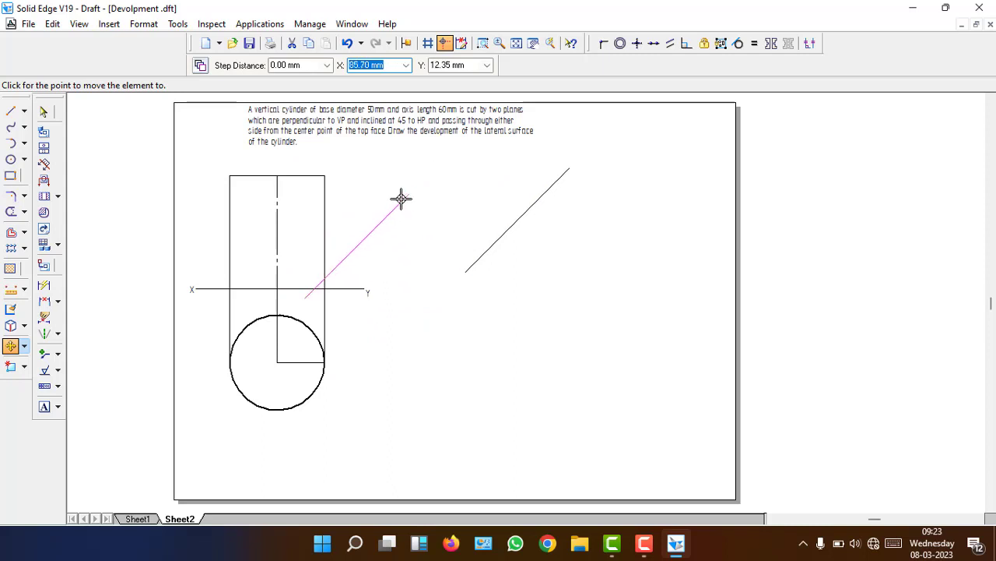
pyautogui.click(277, 177)
pyautogui.click(395, 205)
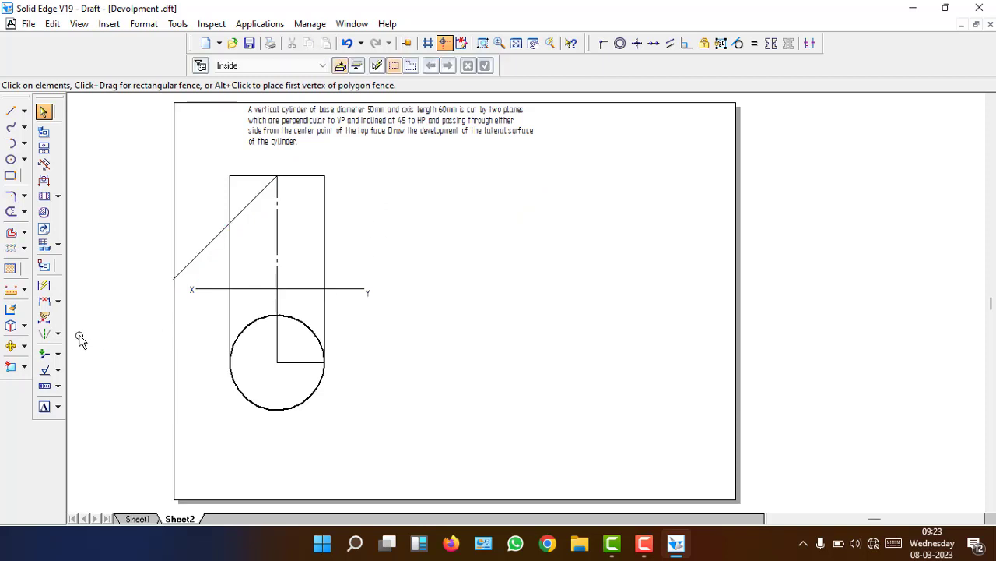
# Trim the part of the 45° line that extends beyond the rectangle's left side
pyautogui.click(11, 211)
pyautogui.moveTo(195, 231)
pyautogui.mouseDown()
pyautogui.moveTo(207, 240)
pyautogui.moveTo(187, 302)
pyautogui.mouseUp()
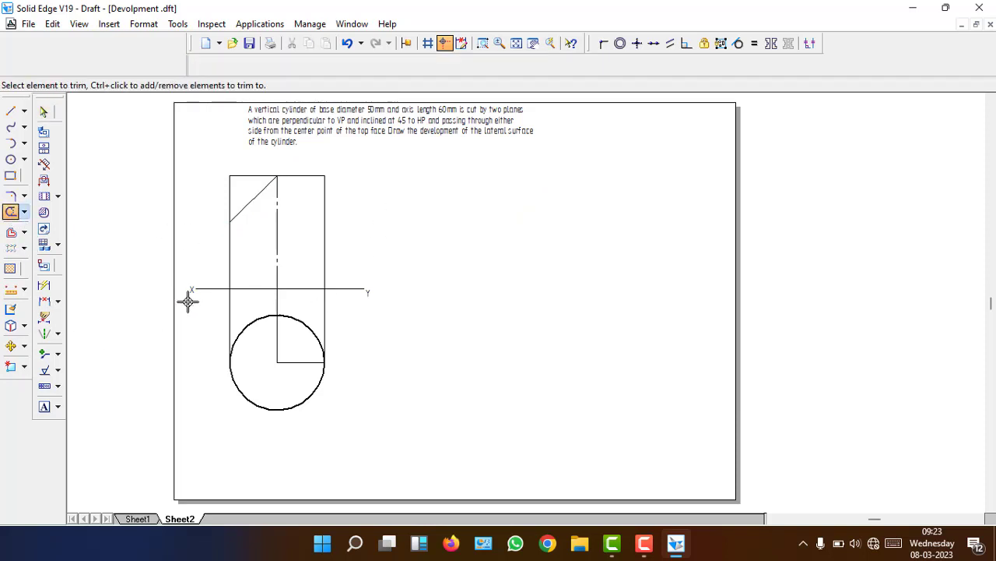
pyautogui.click(44, 111)
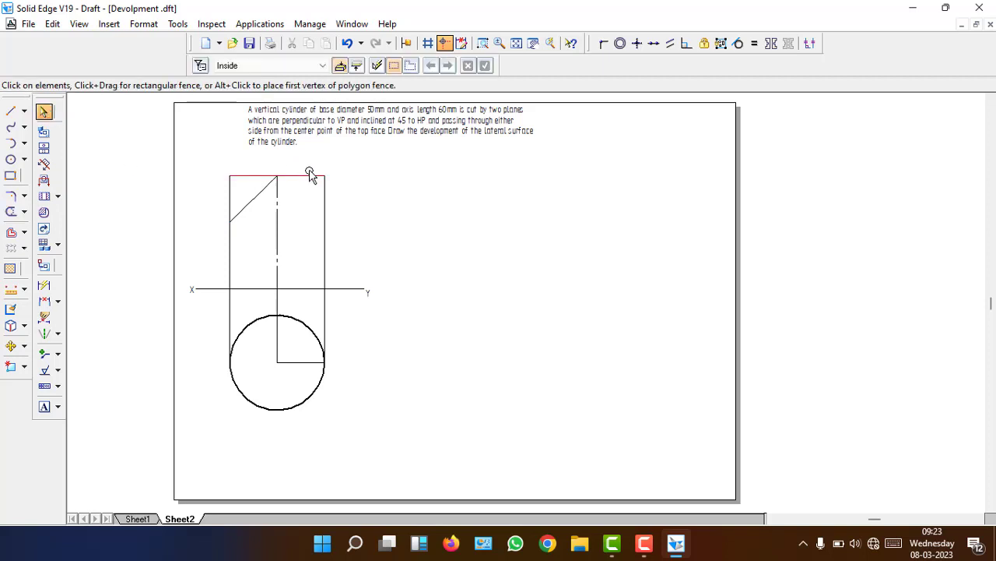
pyautogui.click(310, 176)
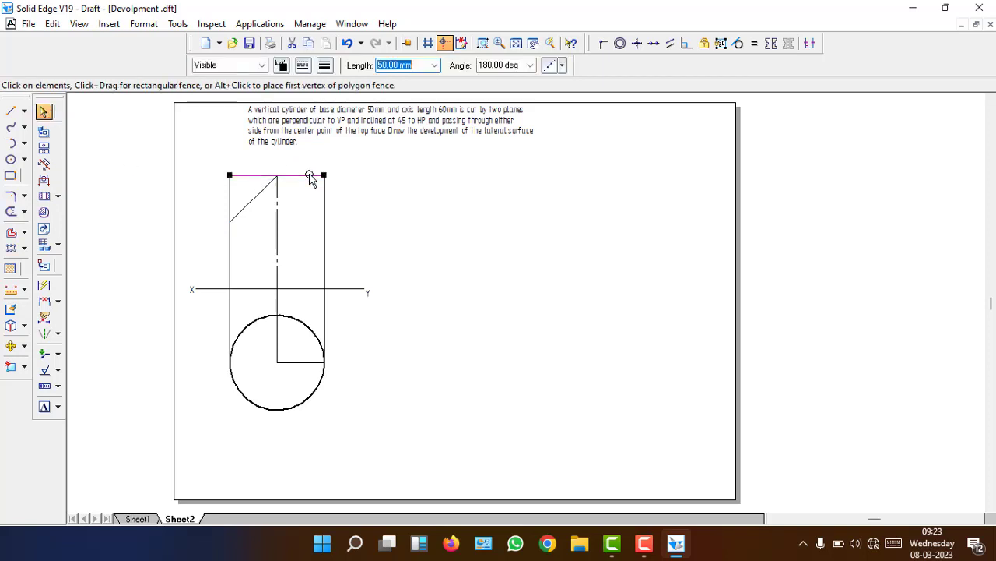
pyautogui.click(256, 196)
pyautogui.click(369, 244)
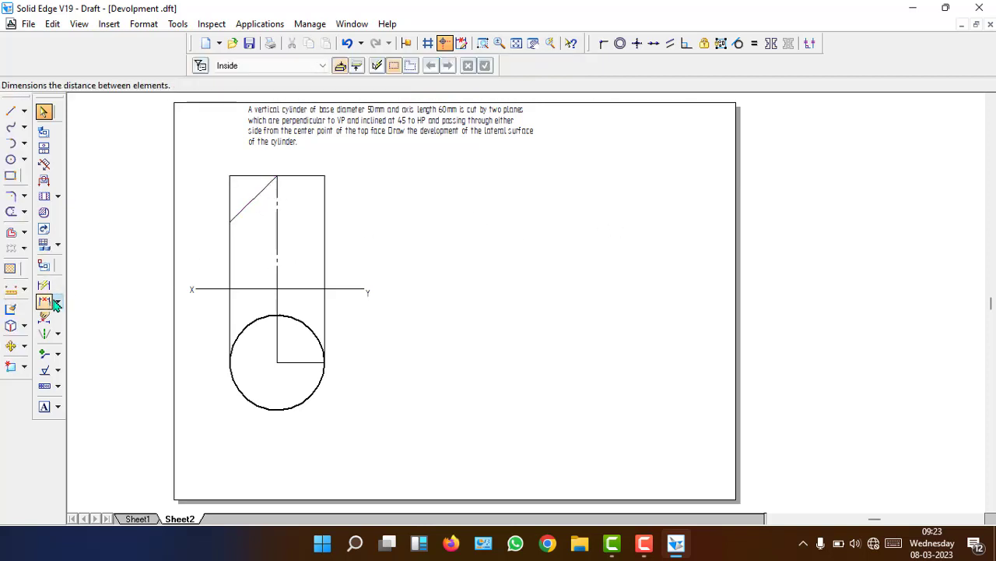
# Add an angular dimension between the sloping cut line and the rectangle's base on XY, placed outside the left side
pyautogui.click(57, 302)
pyautogui.click(125, 319)
pyautogui.click(244, 212)
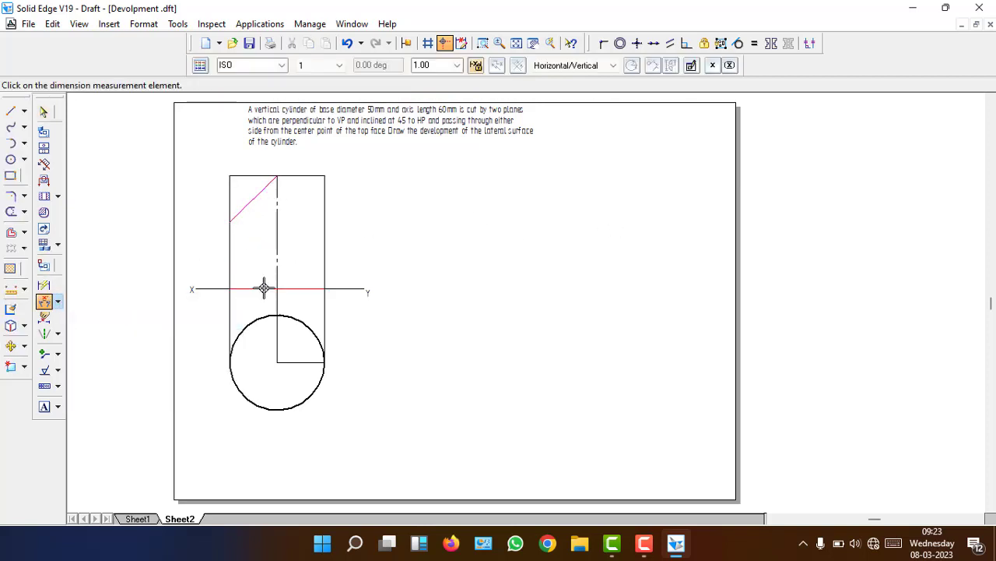
pyautogui.click(251, 289)
pyautogui.click(217, 278)
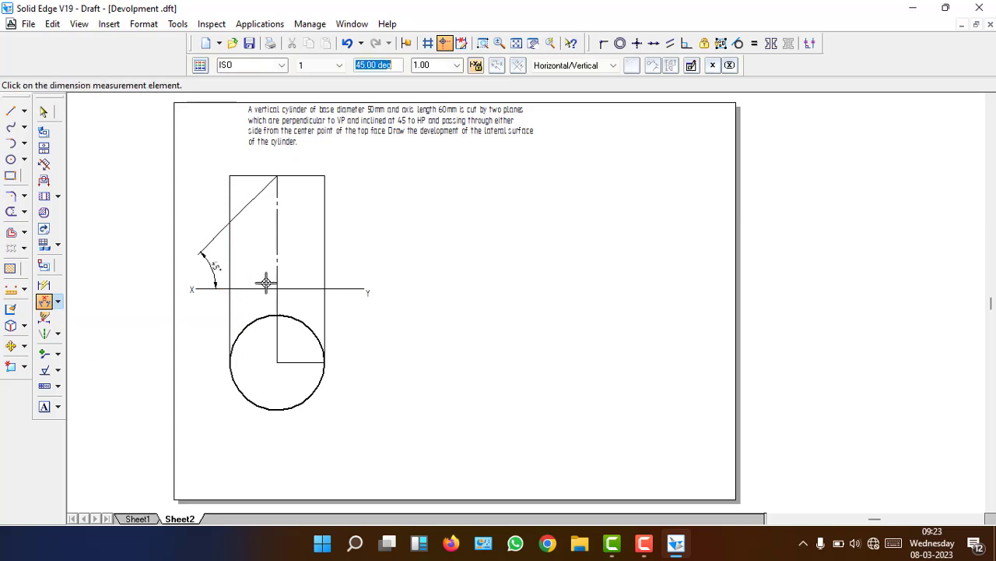
pyautogui.click(483, 43)
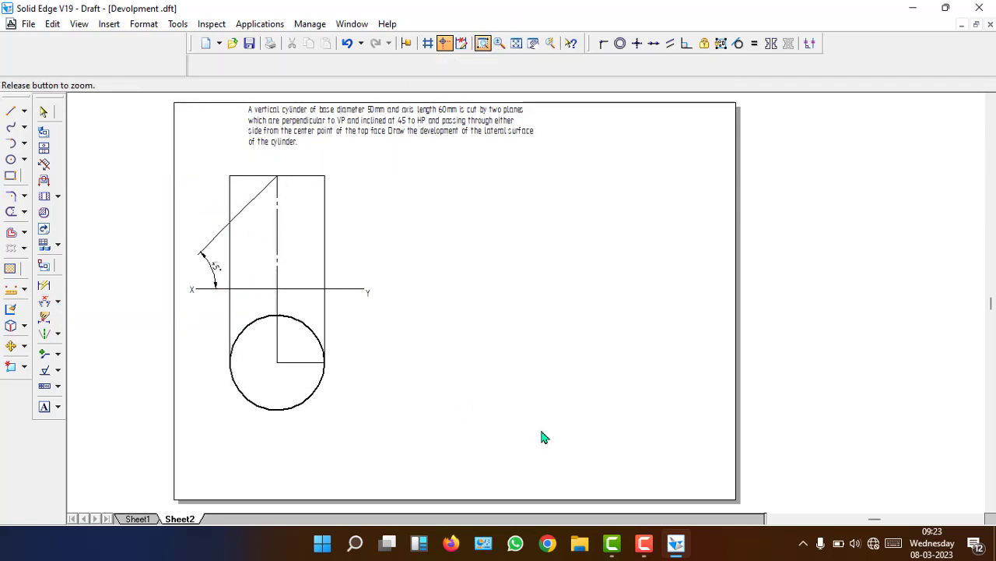
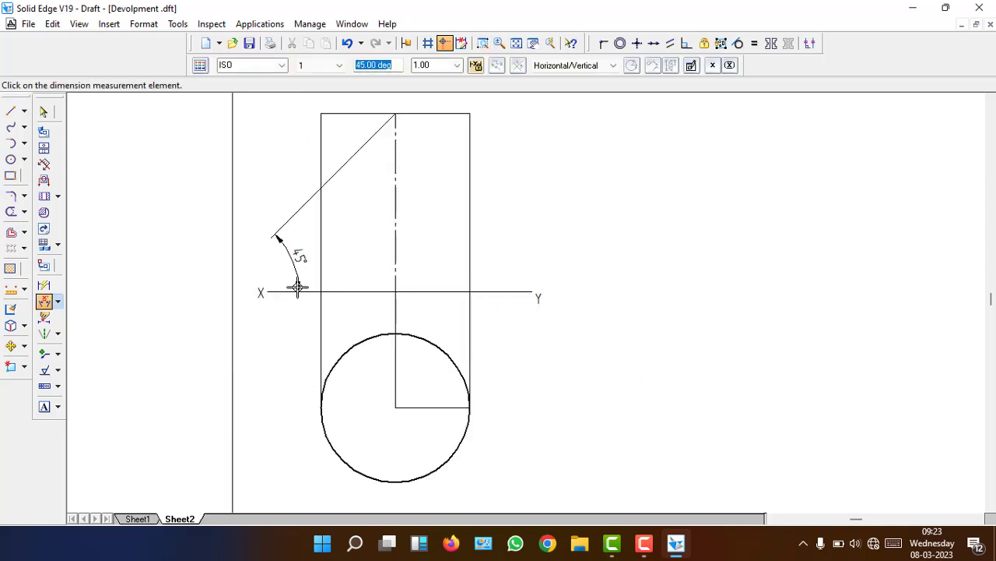
pyautogui.click(297, 292)
pyautogui.click(44, 111)
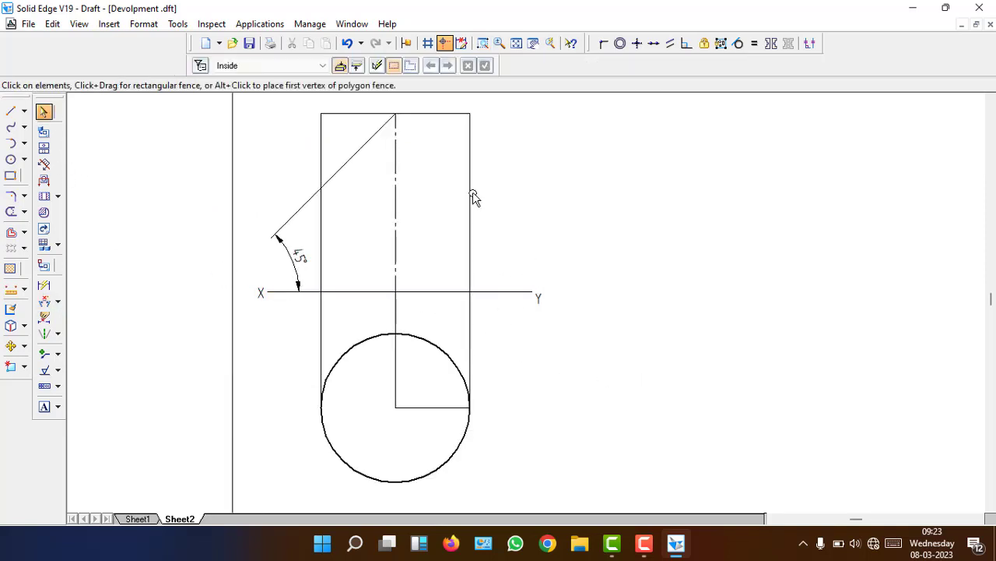
# Mirror a copy of the sloping cut line about the rectangle's vertical centre line
pyautogui.click(398, 178)
pyautogui.click(359, 159)
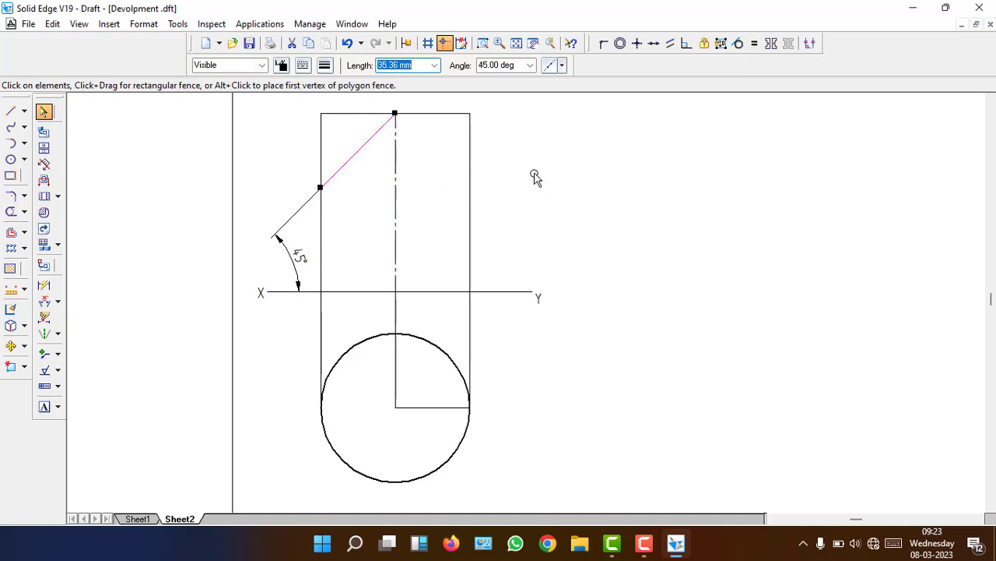
pyautogui.click(607, 198)
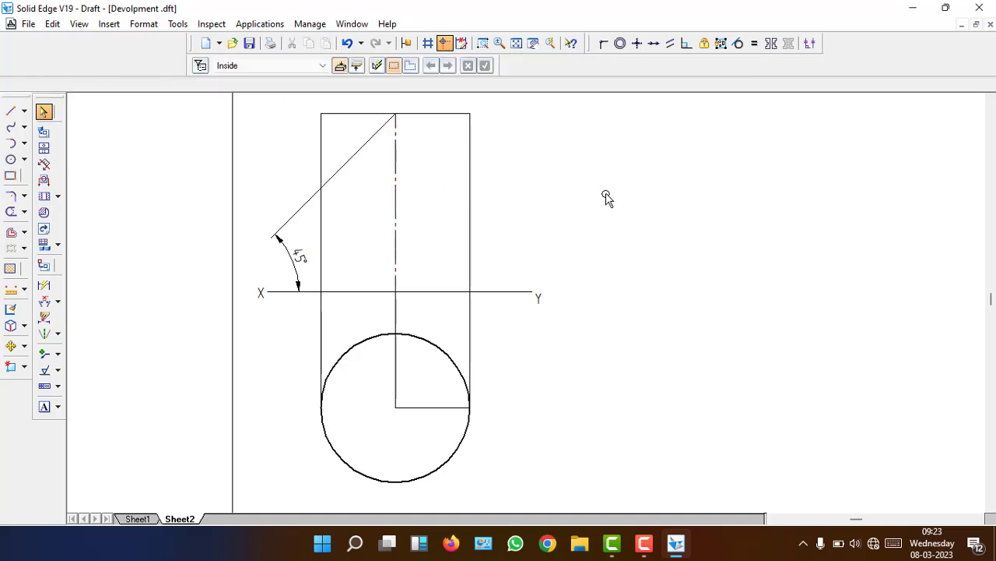
pyautogui.click(24, 345)
pyautogui.click(65, 383)
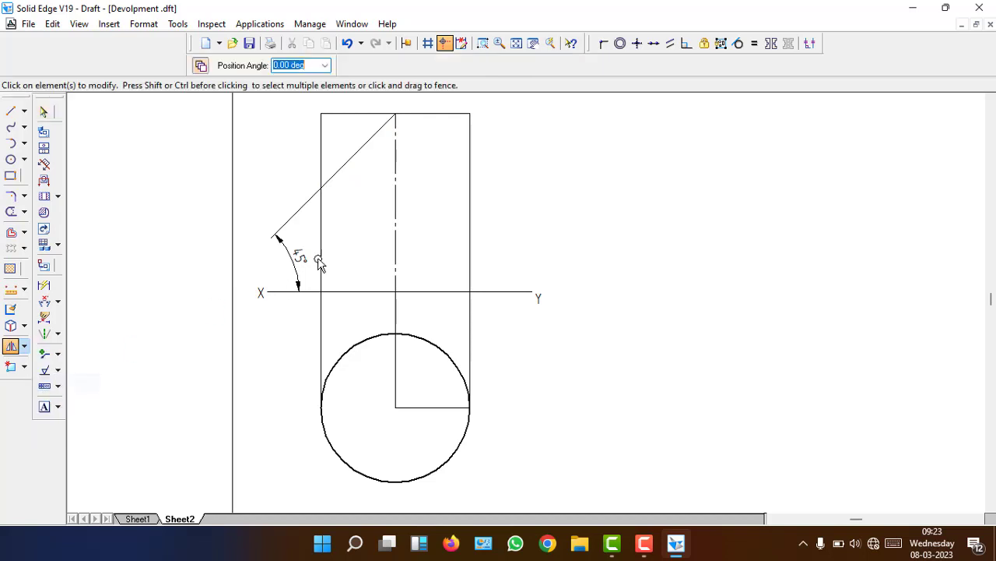
pyautogui.click(353, 158)
pyautogui.click(393, 139)
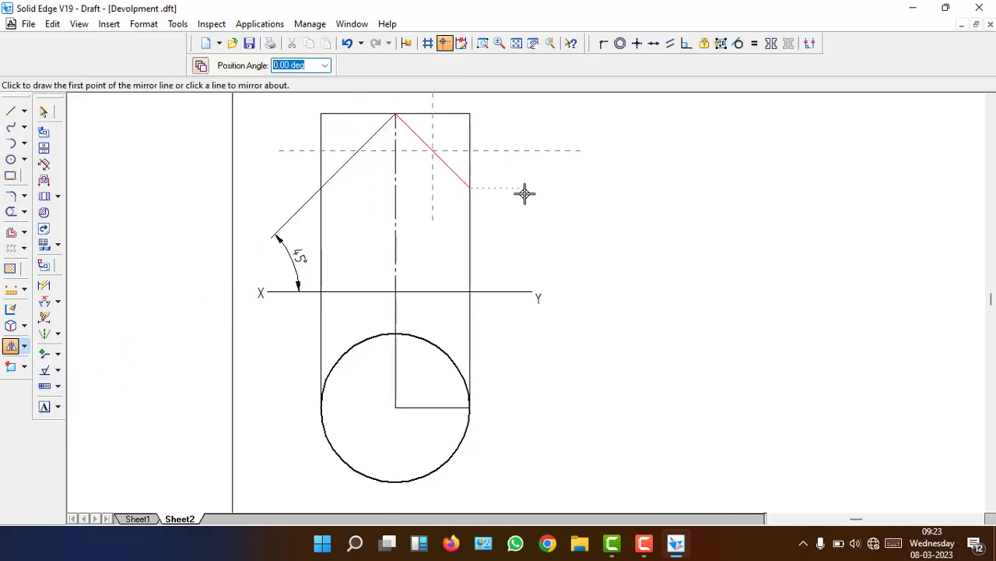
pyautogui.press('Escape')
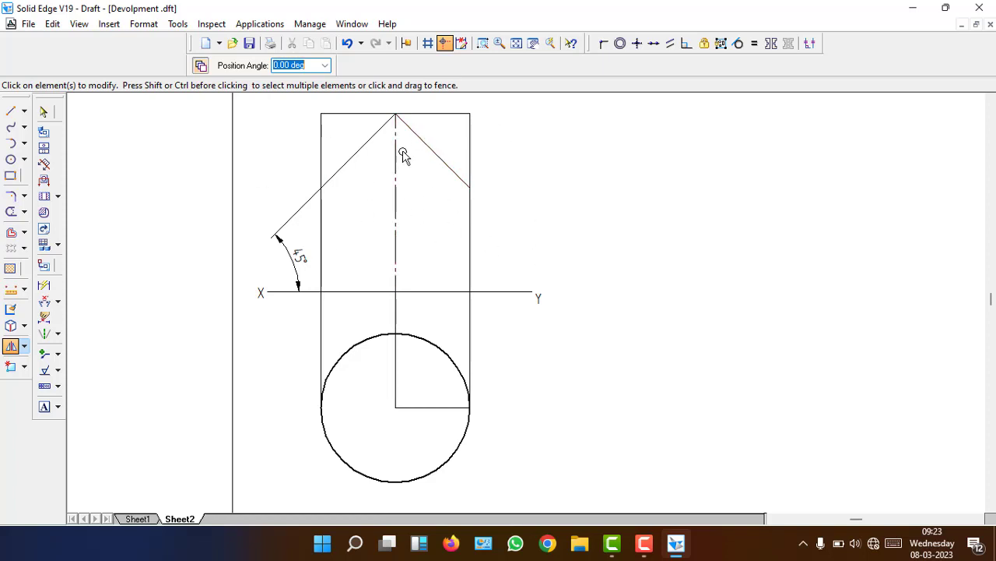
pyautogui.click(347, 165)
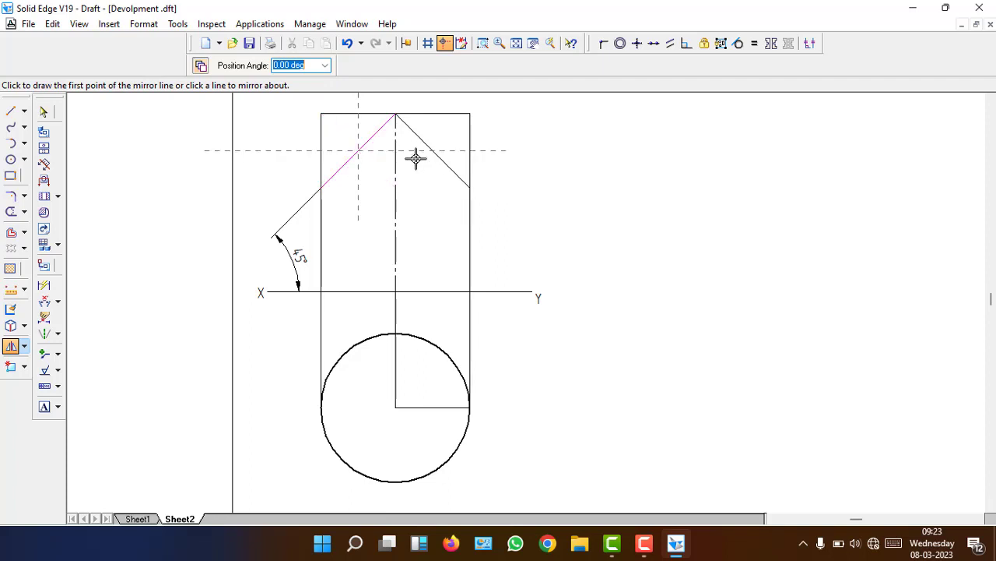
pyautogui.press('Escape')
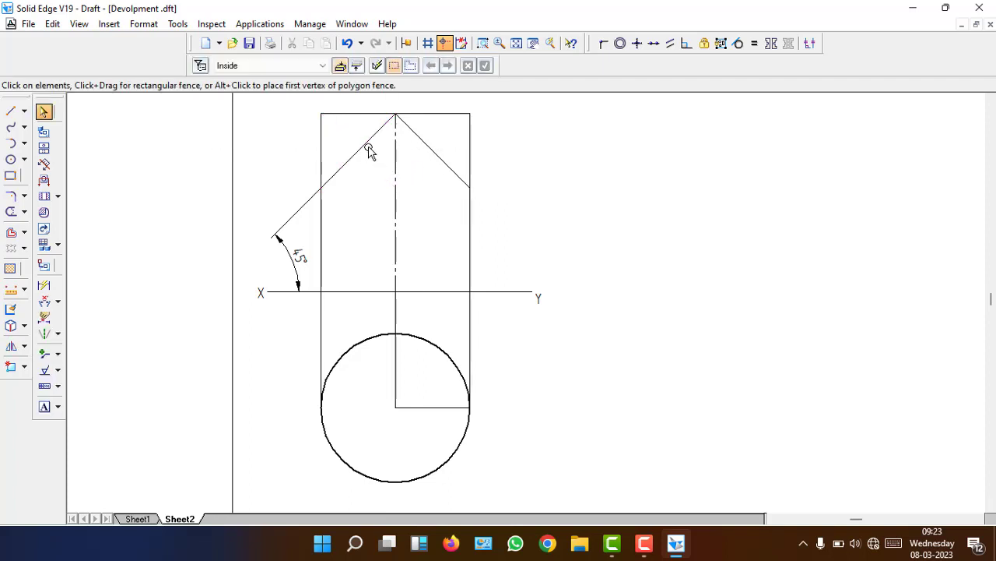
# Change both sloping cut lines to the long-dash, short-dash line type with a width of 0.50 mm
pyautogui.click(369, 149)
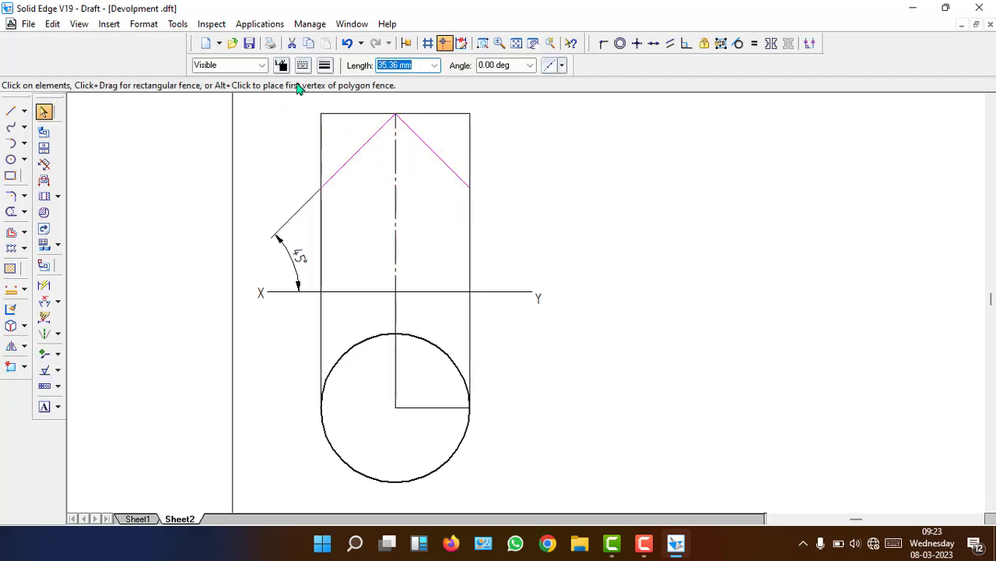
pyautogui.click(303, 65)
pyautogui.click(328, 114)
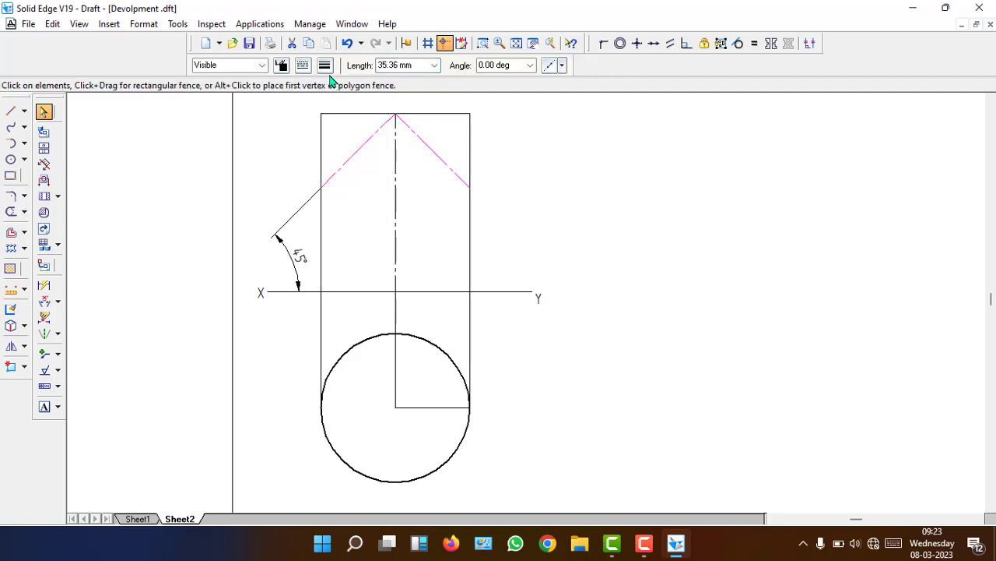
pyautogui.click(325, 66)
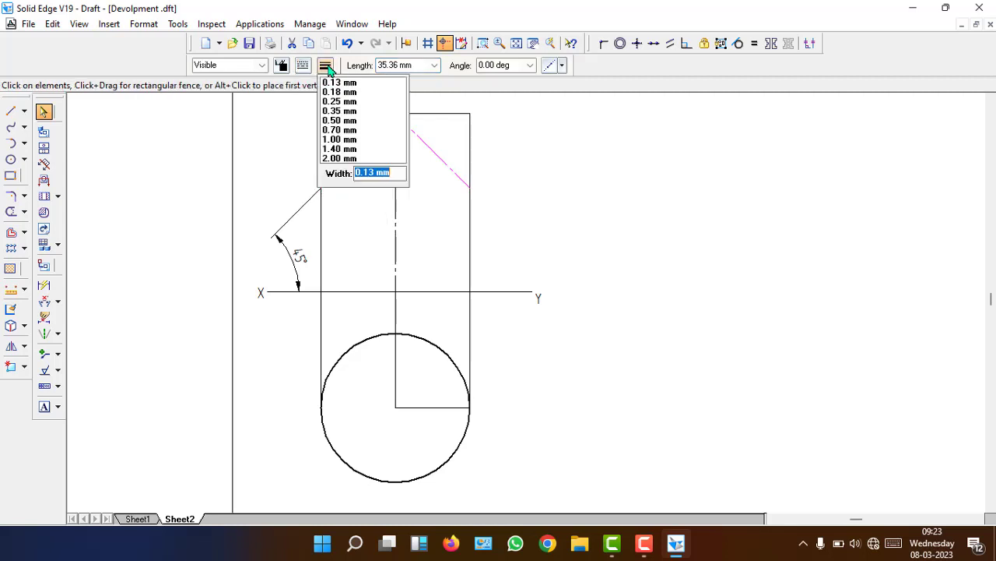
pyautogui.click(350, 122)
pyautogui.click(615, 225)
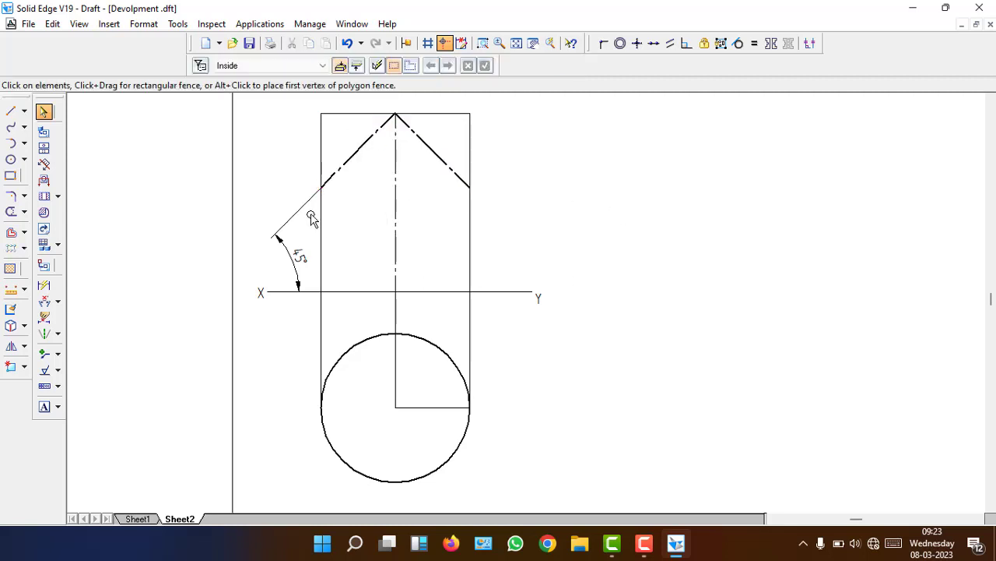
# Split the rectangle's left and right sides where the sloping cut lines meet them
pyautogui.click(24, 212)
pyautogui.click(74, 263)
pyautogui.click(320, 222)
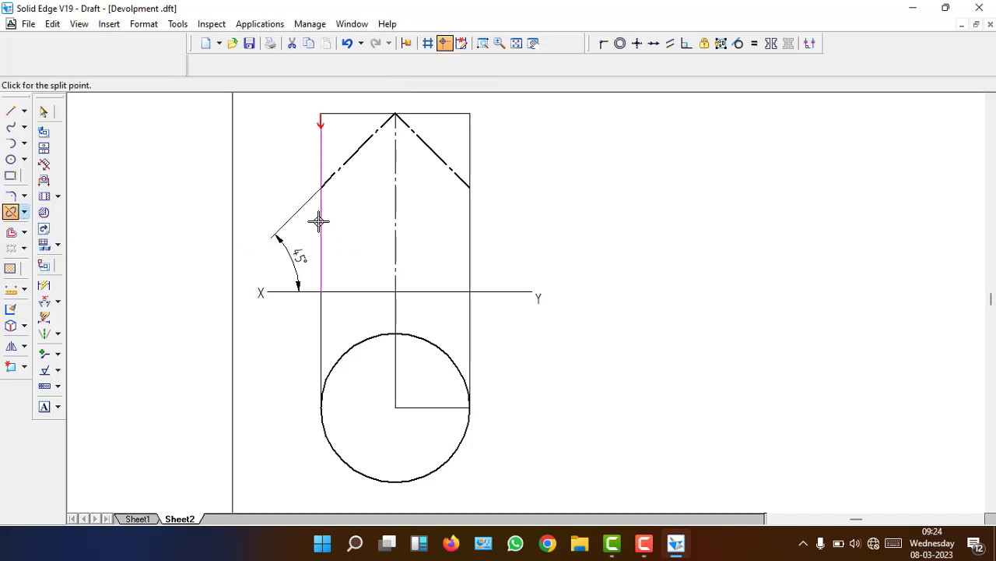
pyautogui.click(427, 217)
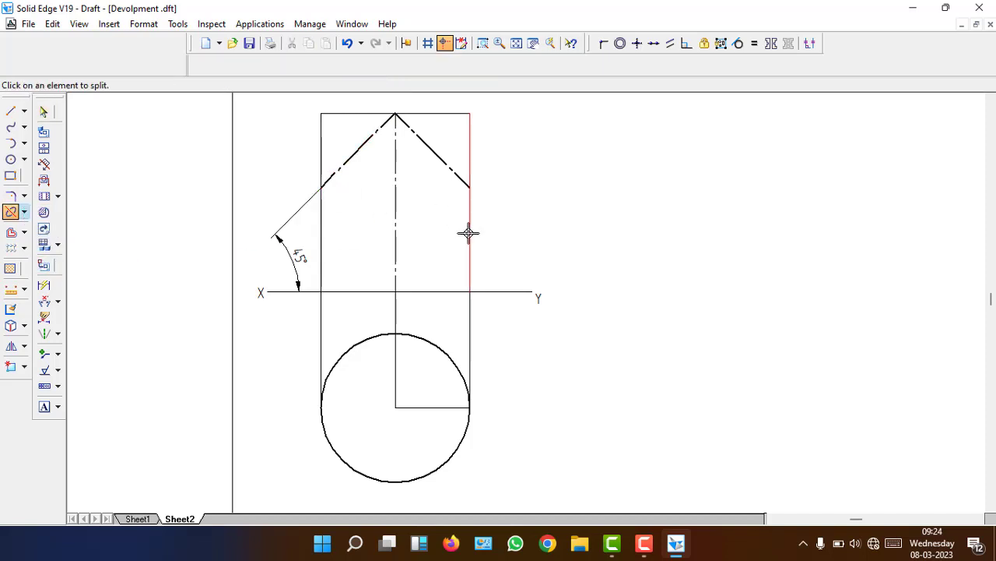
pyautogui.click(467, 231)
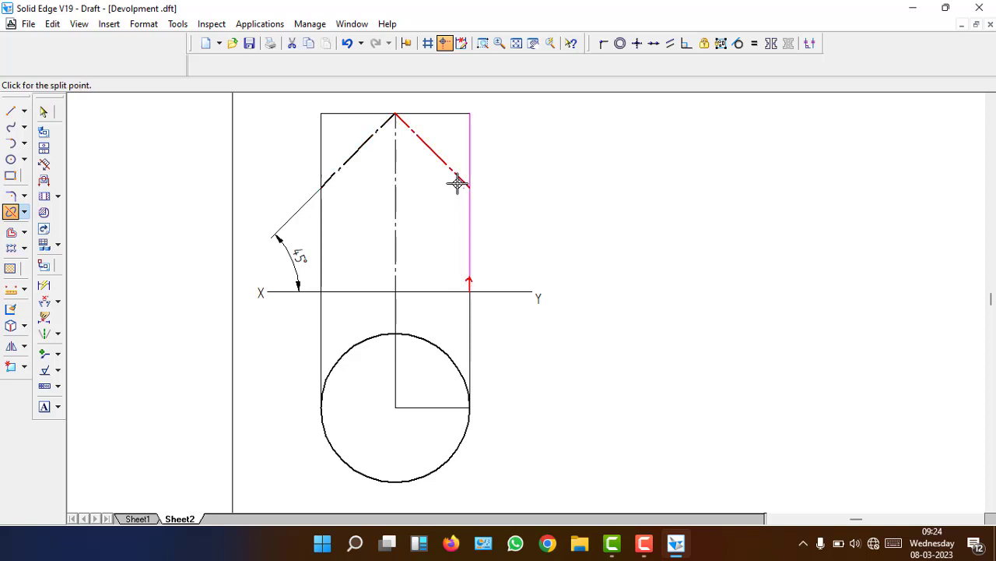
pyautogui.click(468, 189)
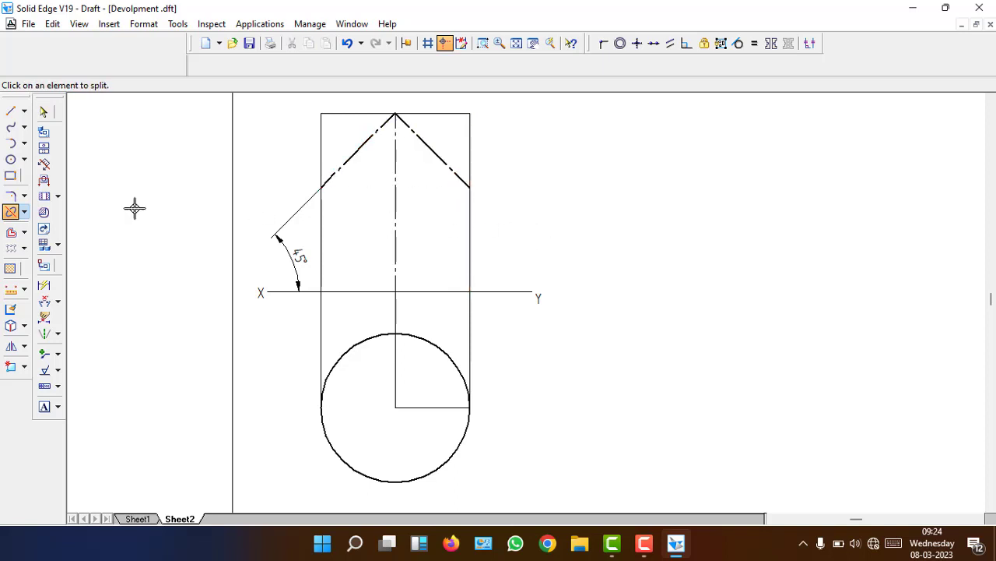
pyautogui.click(43, 111)
# Set the line width of the rectangle's base and both side segments below the cuts to 0.50 mm
pyautogui.click(322, 245)
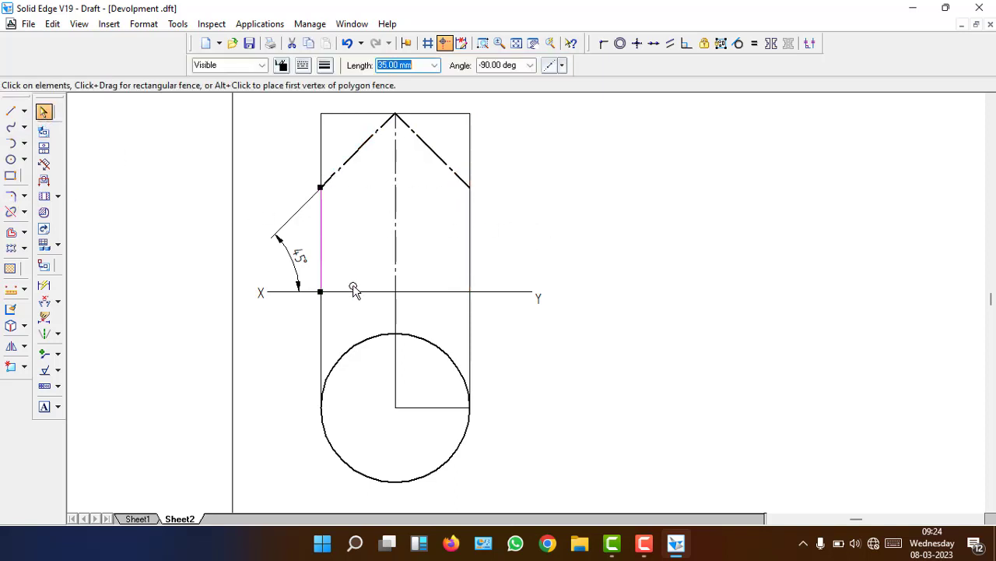
pyautogui.keyDown('ctrl'); pyautogui.click(374, 292); pyautogui.keyUp('ctrl')
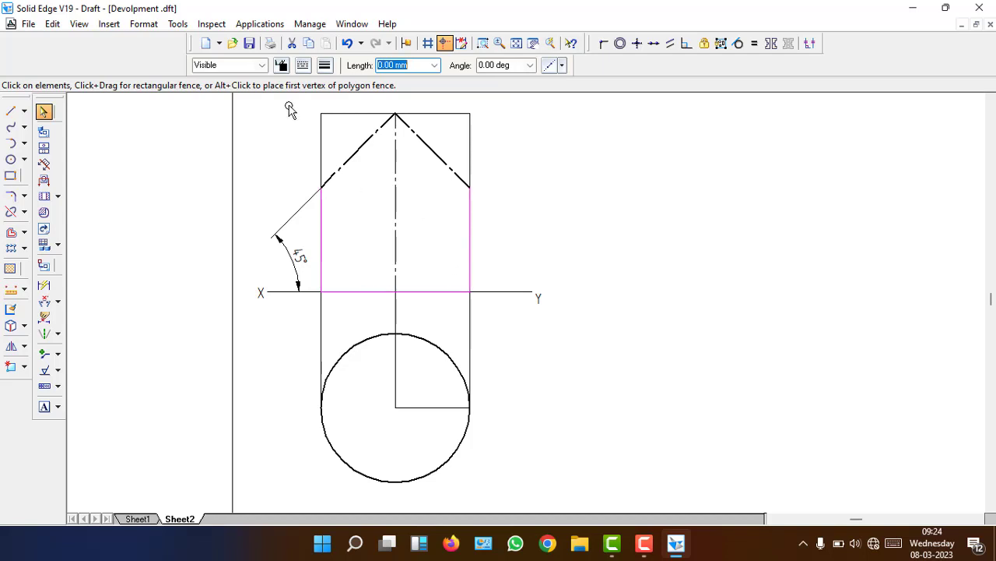
pyautogui.click(325, 66)
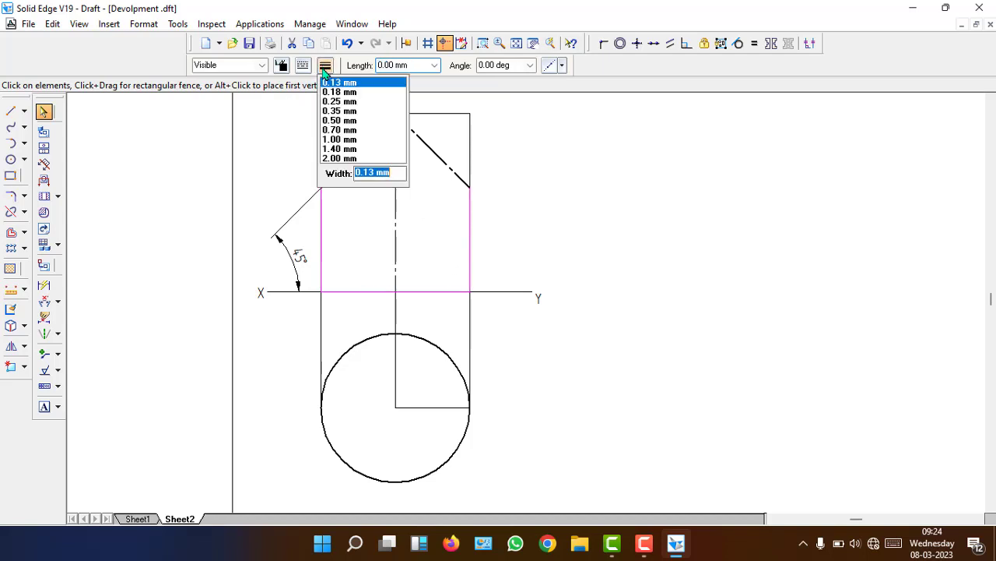
pyautogui.click(352, 120)
pyautogui.click(380, 254)
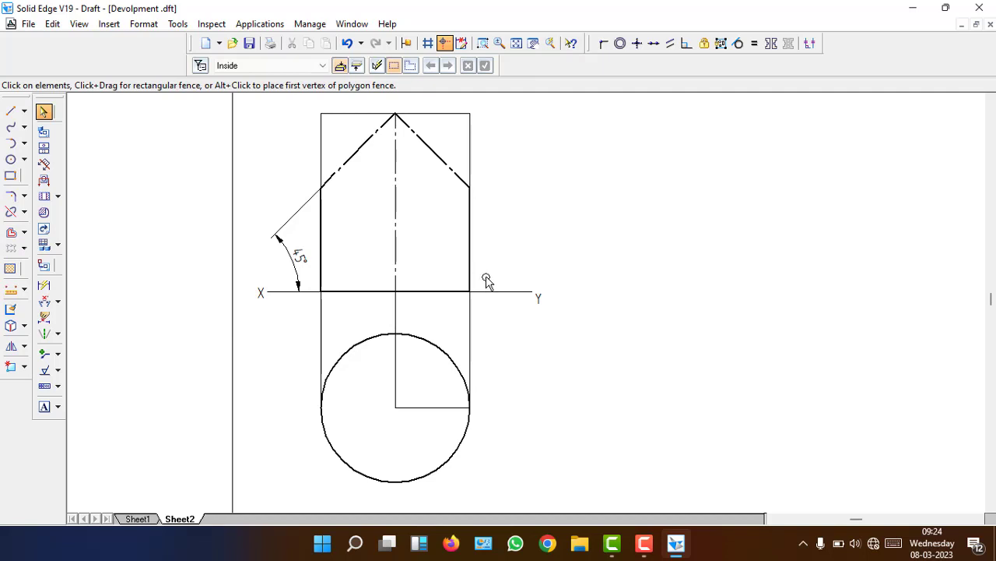
# Dimension the angle between the right sloping cut line and the rectangle's base
pyautogui.click(43, 302)
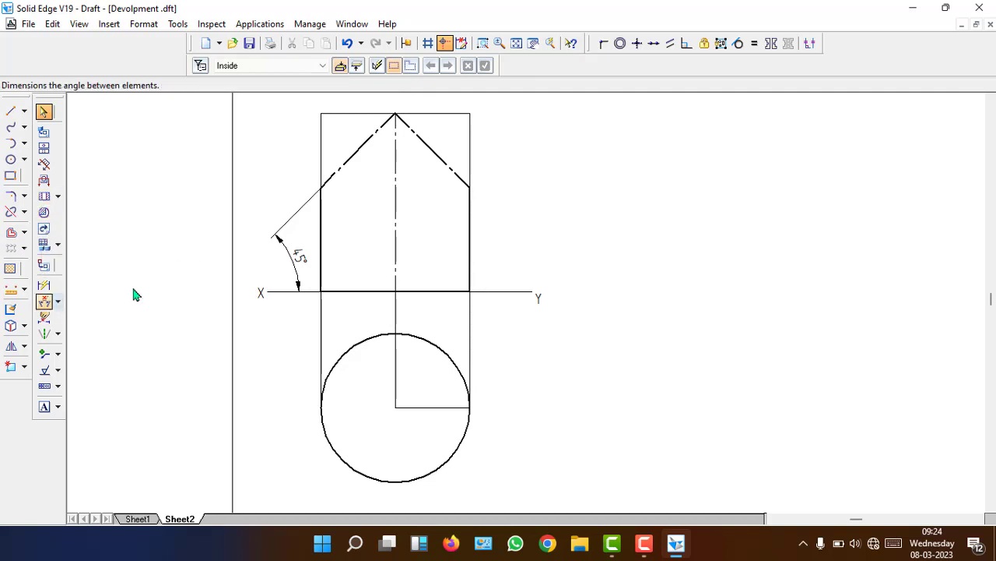
pyautogui.click(461, 177)
pyautogui.click(462, 292)
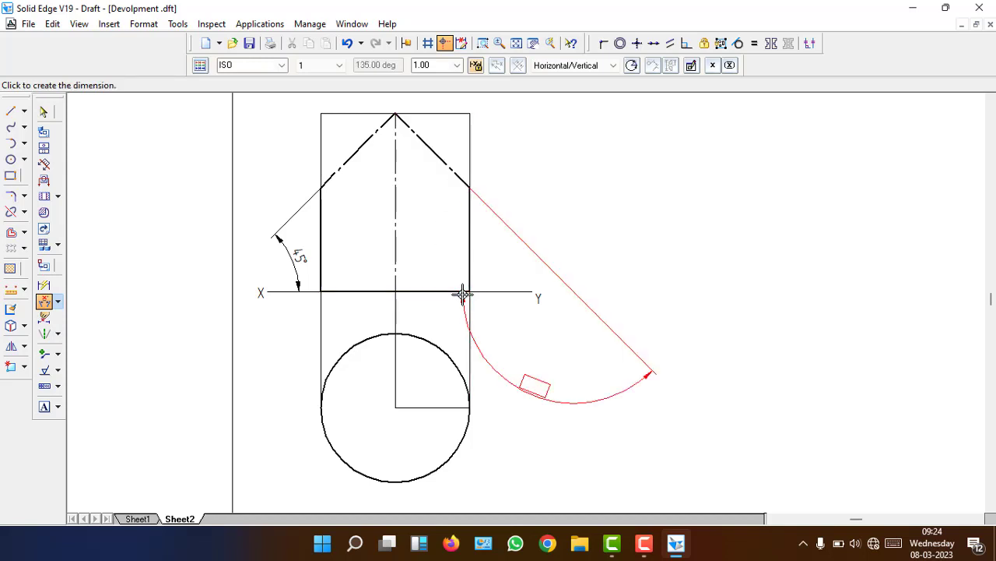
pyautogui.click(503, 280)
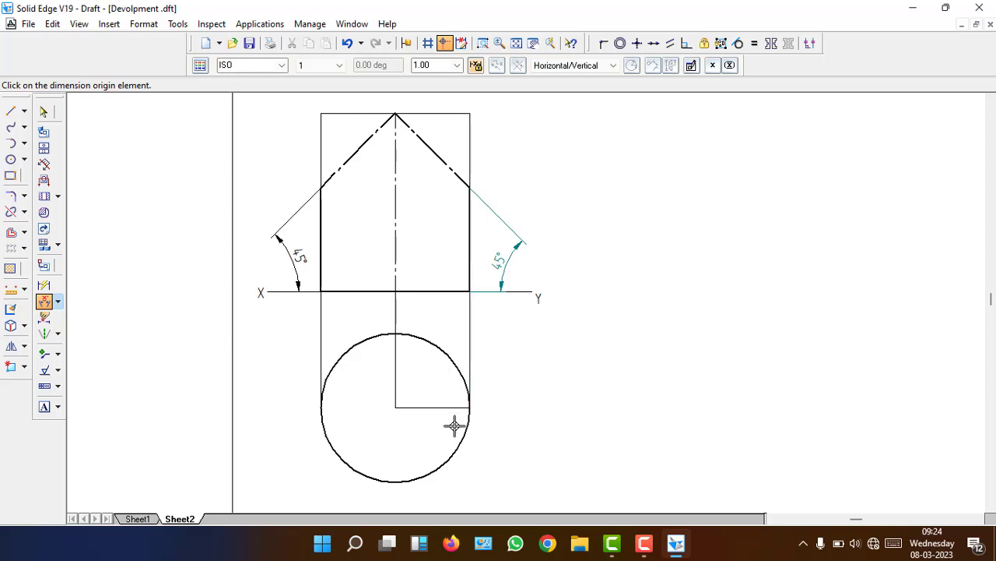
pyautogui.click(44, 112)
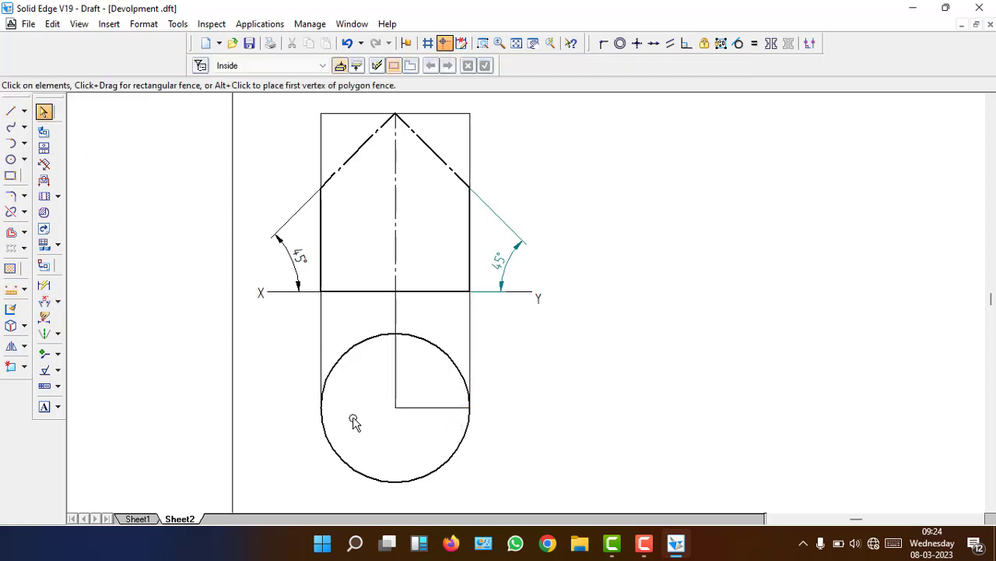
# Pattern the horizontal radius line circularly about the circle's centre with a count of 12 over 360°
pyautogui.click(414, 408)
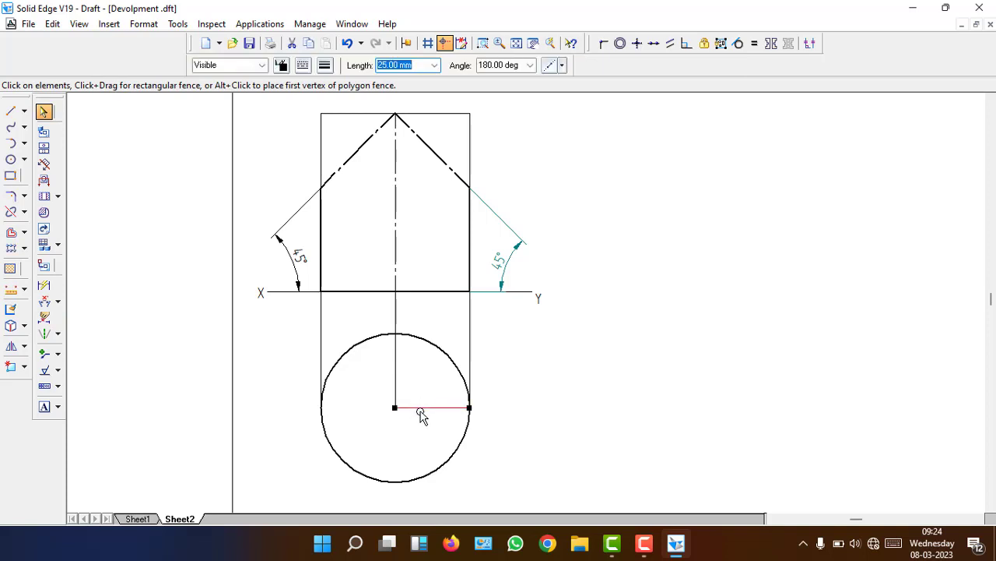
pyautogui.click(24, 247)
pyautogui.click(55, 268)
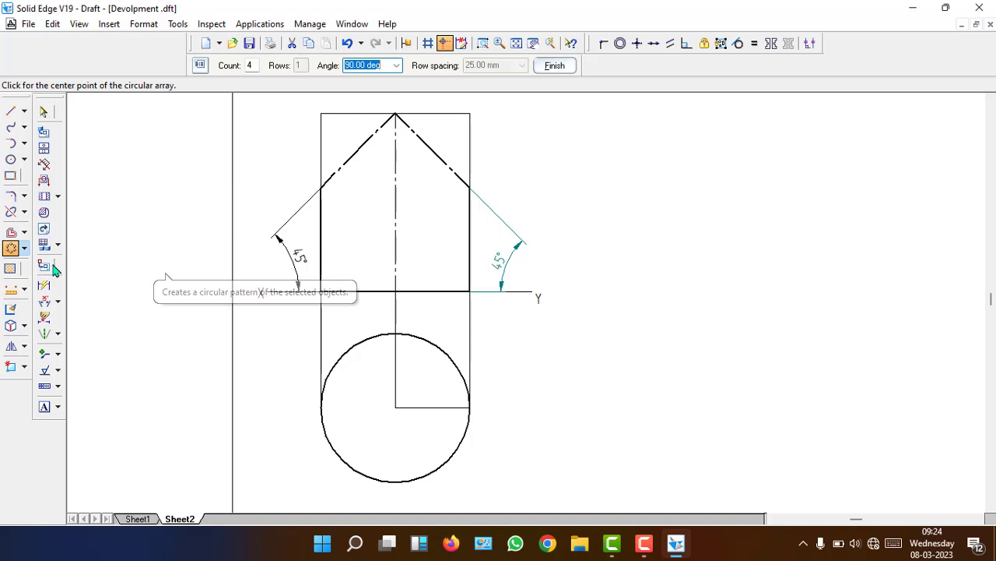
pyautogui.click(248, 67)
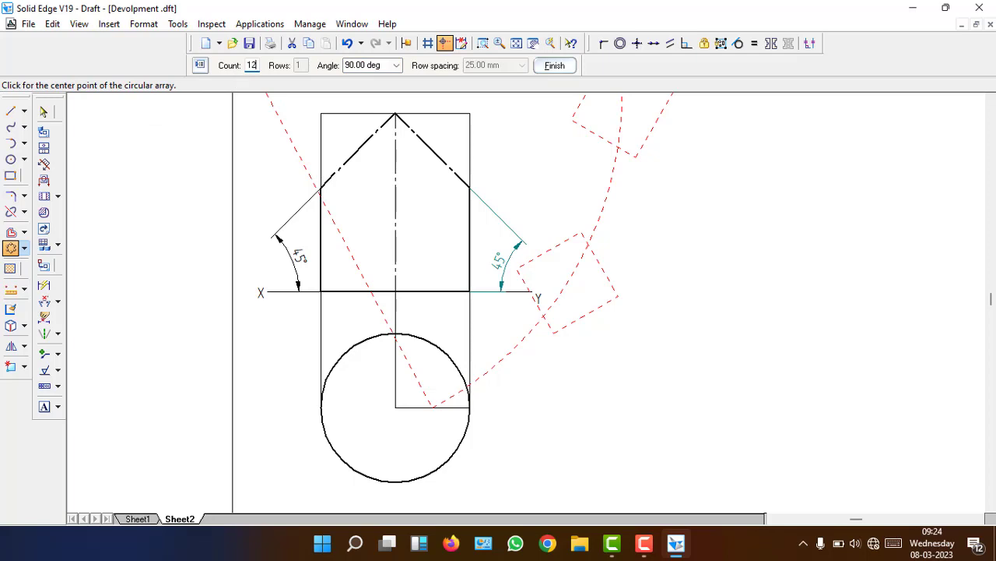
pyautogui.click(385, 64)
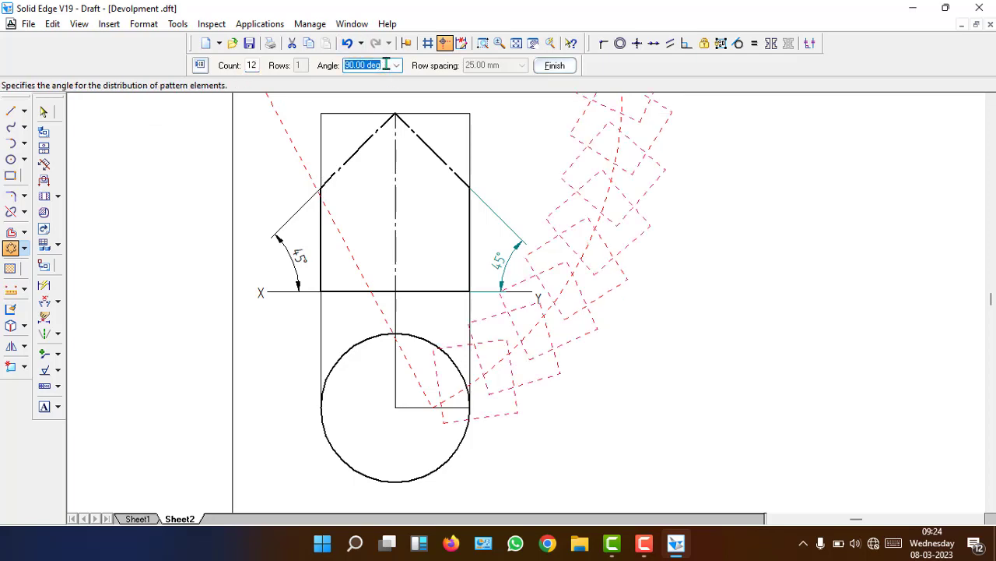
pyautogui.write('360')
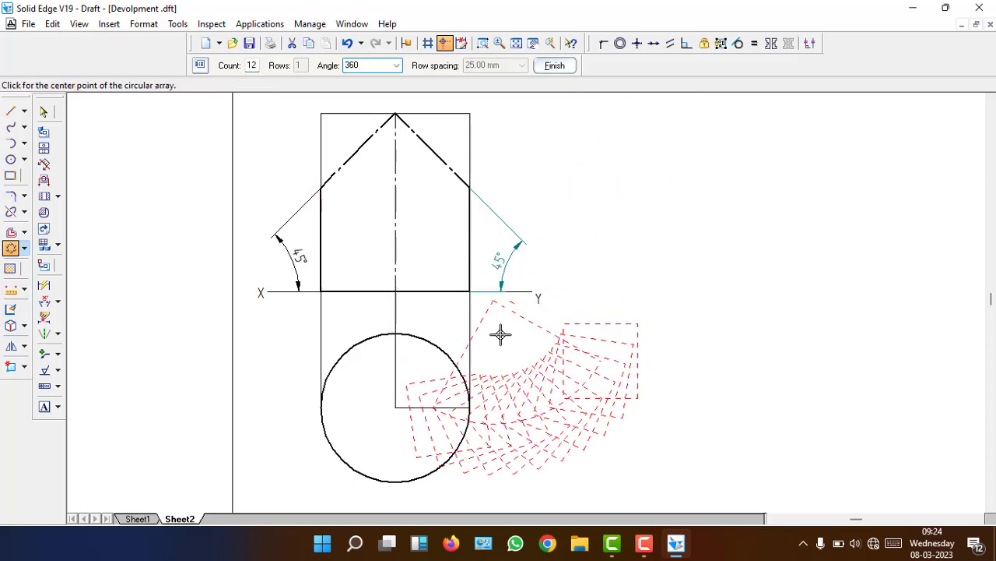
pyautogui.click(394, 407)
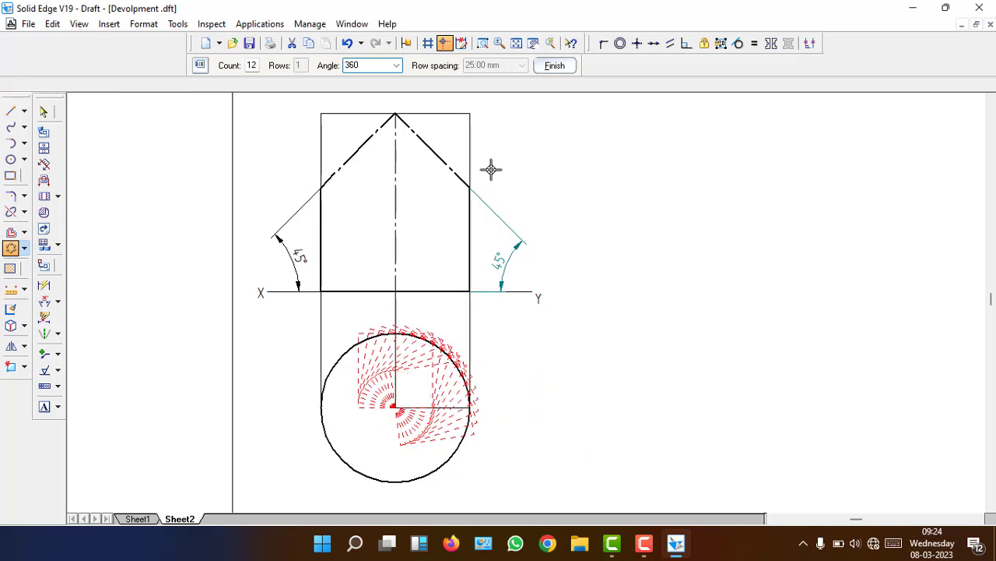
pyautogui.click(553, 66)
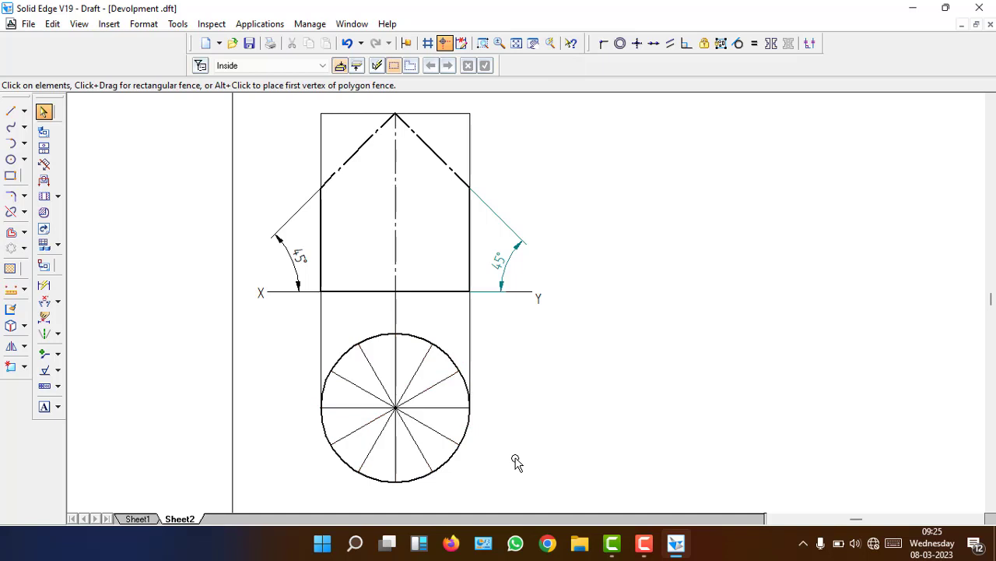
# Draw a vertical projector from the circle's lowest-but-one left division point through the base and left cut line to the rectangle's top edge
pyautogui.click(11, 110)
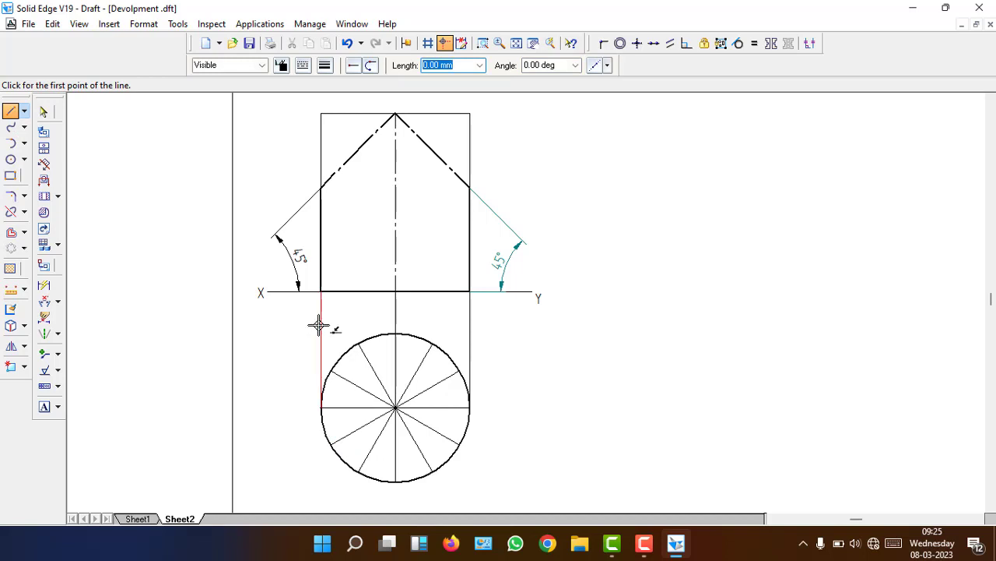
pyautogui.click(333, 444)
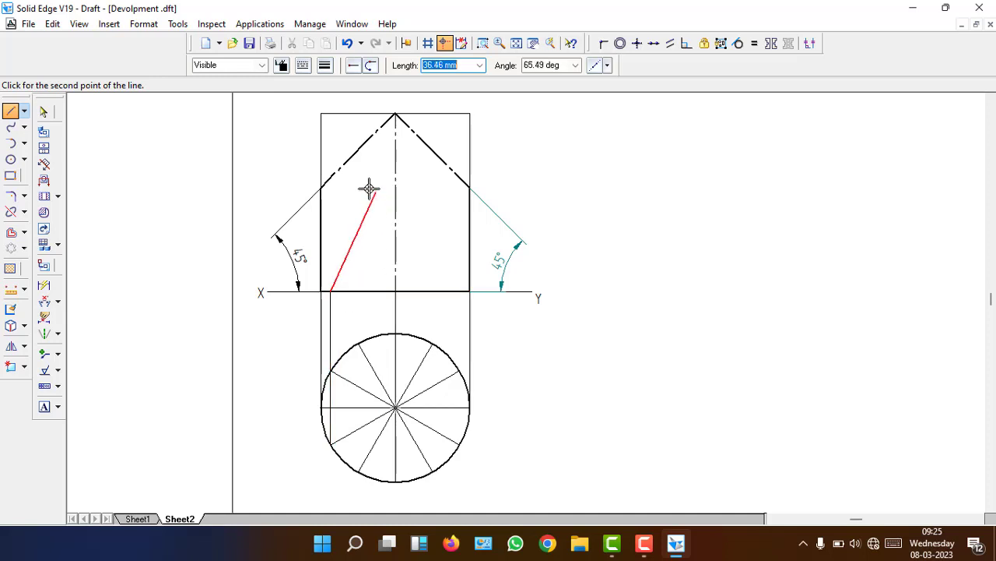
pyautogui.click(332, 177)
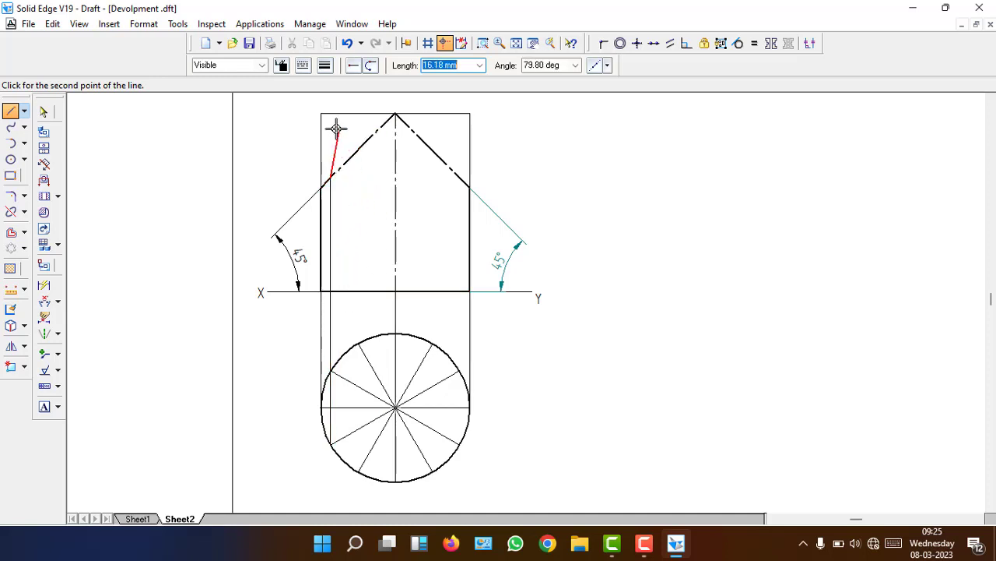
pyautogui.click(331, 112)
pyautogui.rightClick(425, 244)
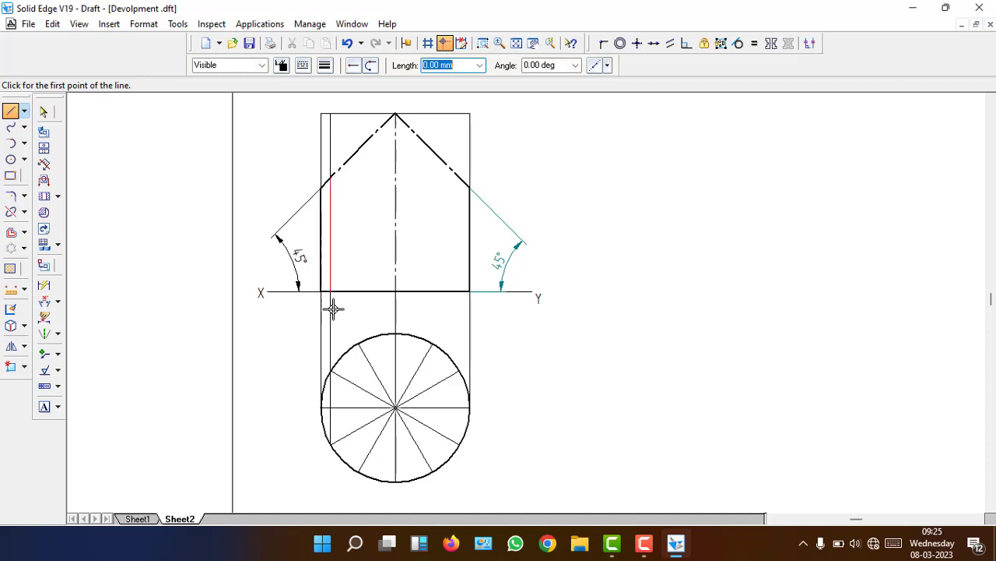
# Draw a second vertical projector from the circle's lower division point just left of centre to the rectangle's top edge
pyautogui.click(358, 470)
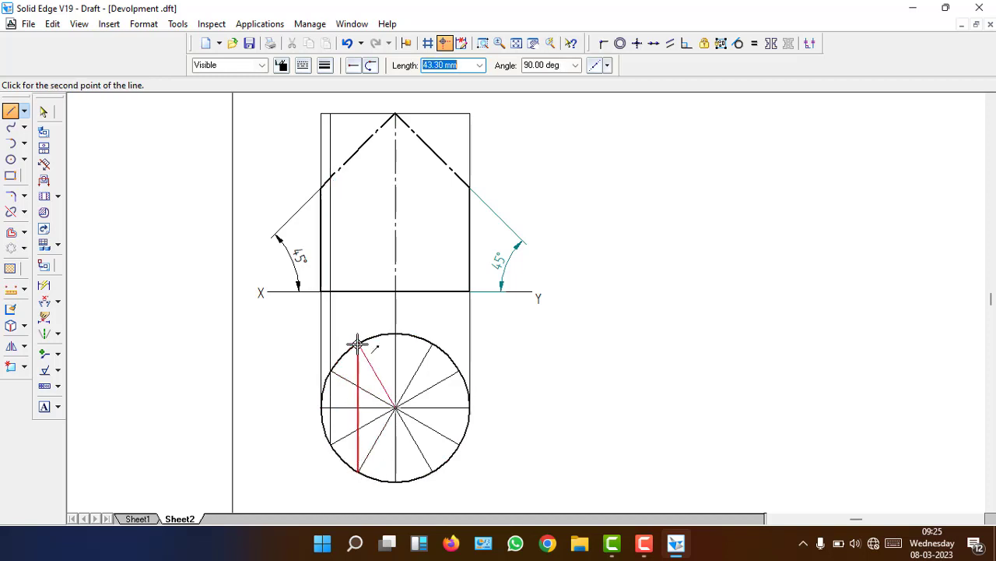
pyautogui.click(359, 291)
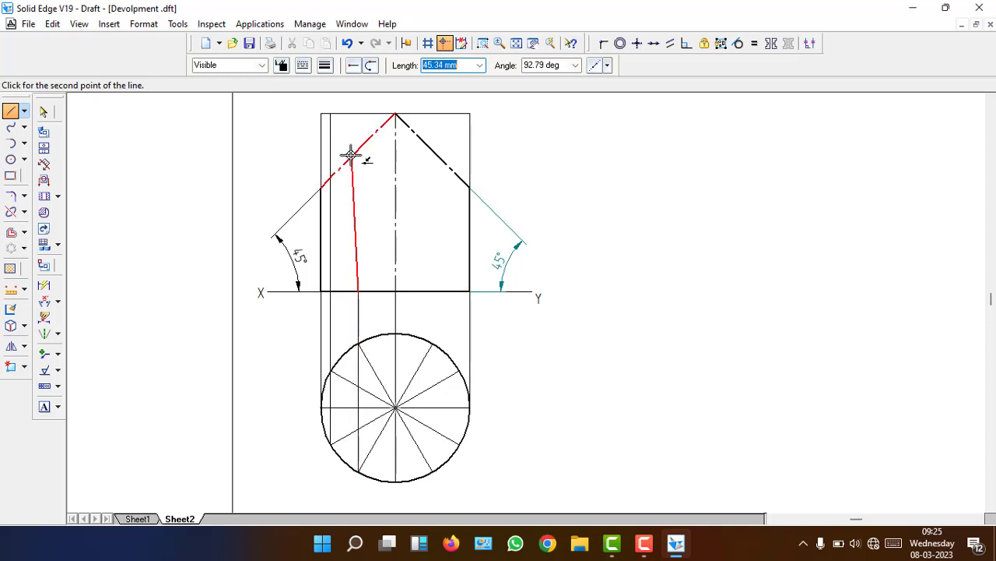
pyautogui.click(358, 113)
pyautogui.press('Escape')
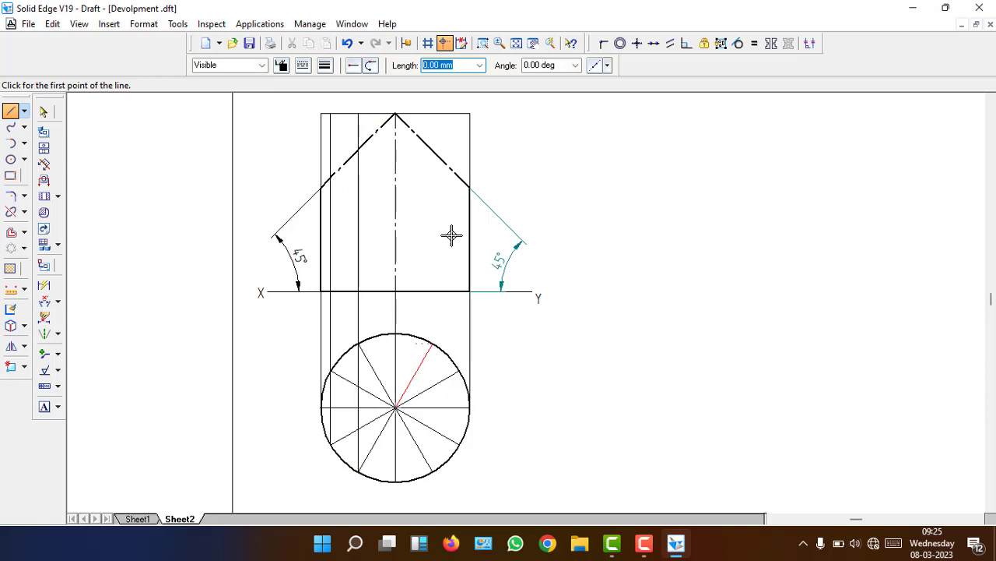
# Mirror copies of the two left projectors' front-view segments about the rectangle's vertical centre line
pyautogui.click(44, 114)
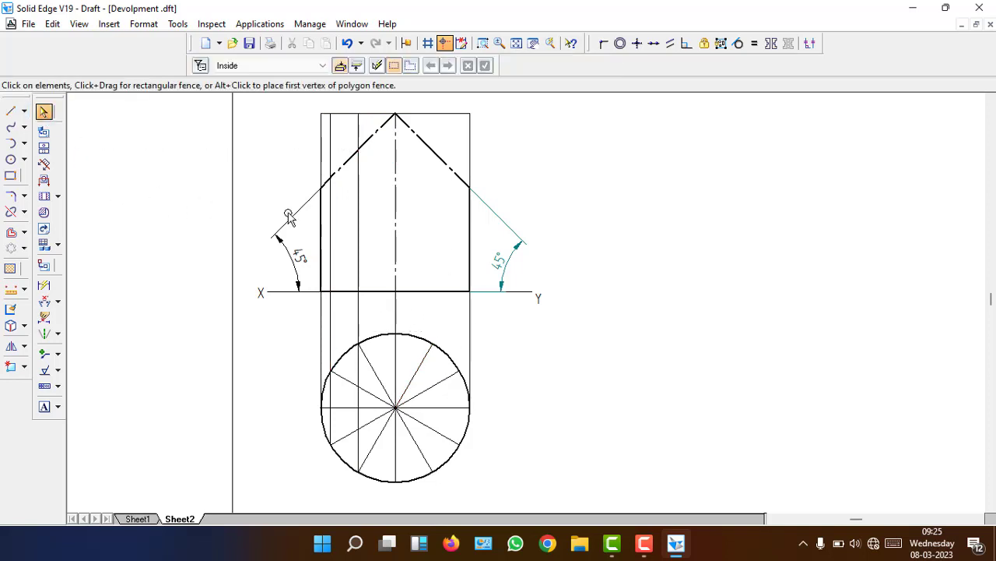
pyautogui.click(331, 151)
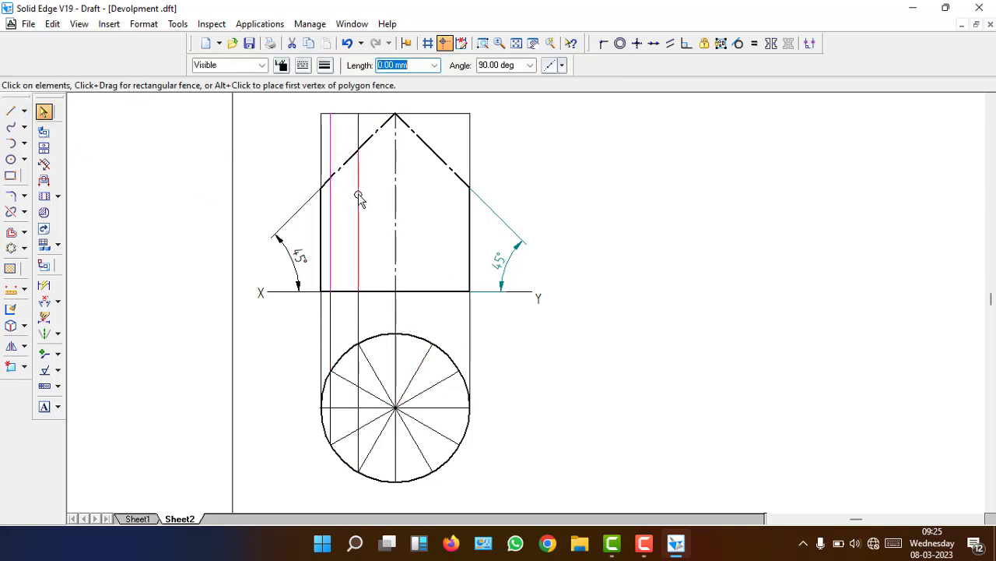
pyautogui.click(12, 346)
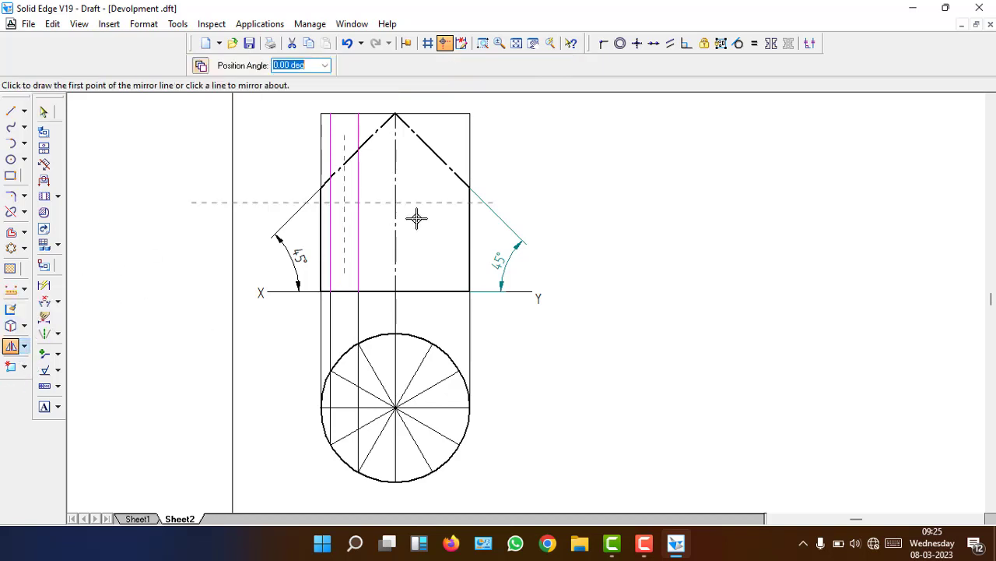
pyautogui.click(396, 159)
pyautogui.press('Escape')
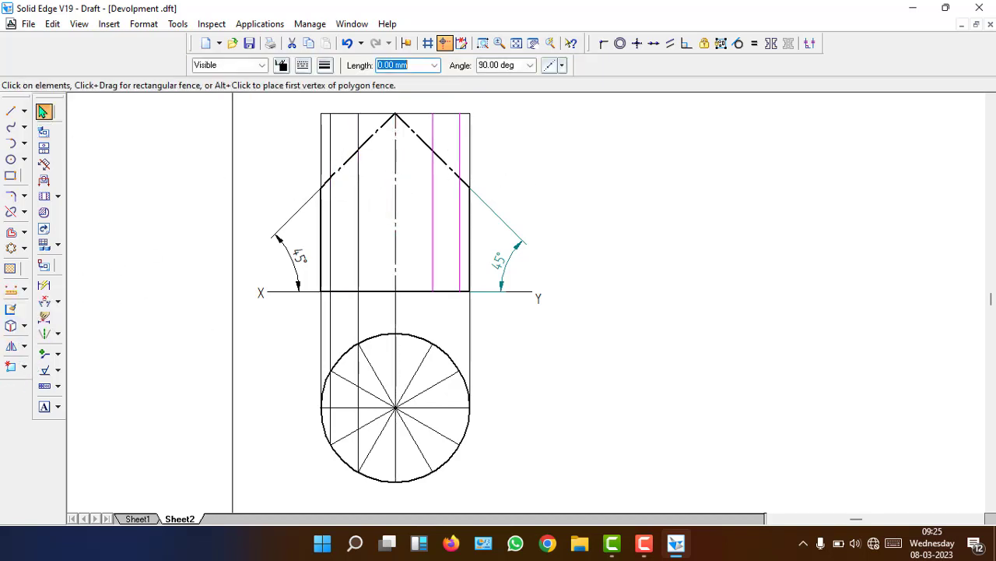
pyautogui.click(436, 187)
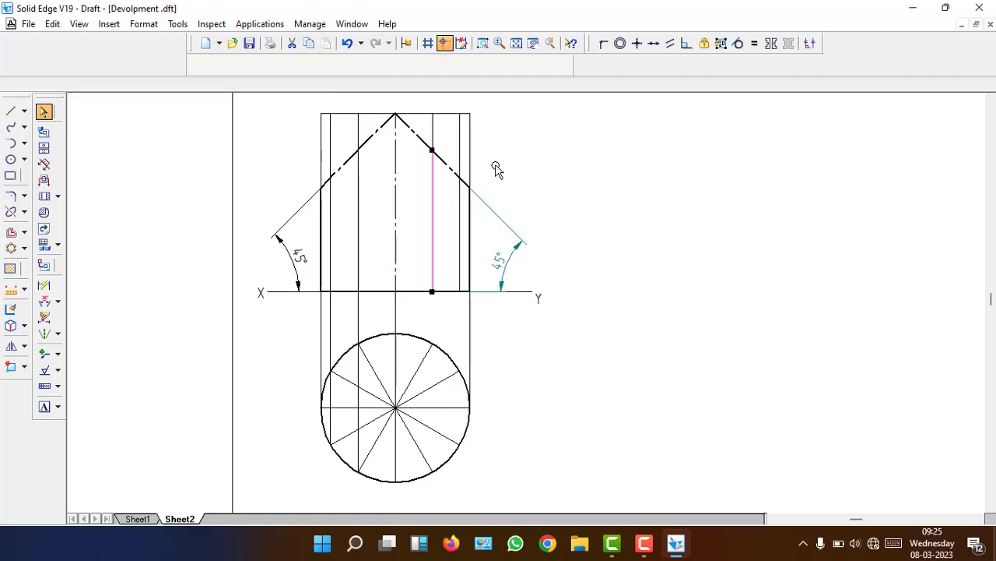
pyautogui.click(458, 207)
pyautogui.click(455, 154)
pyautogui.click(430, 137)
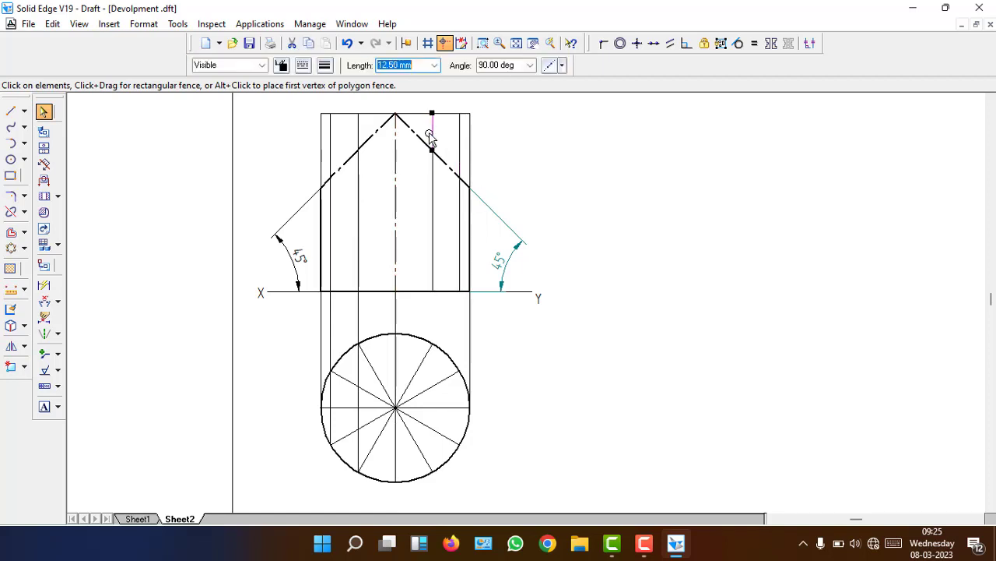
pyautogui.press('Delete')
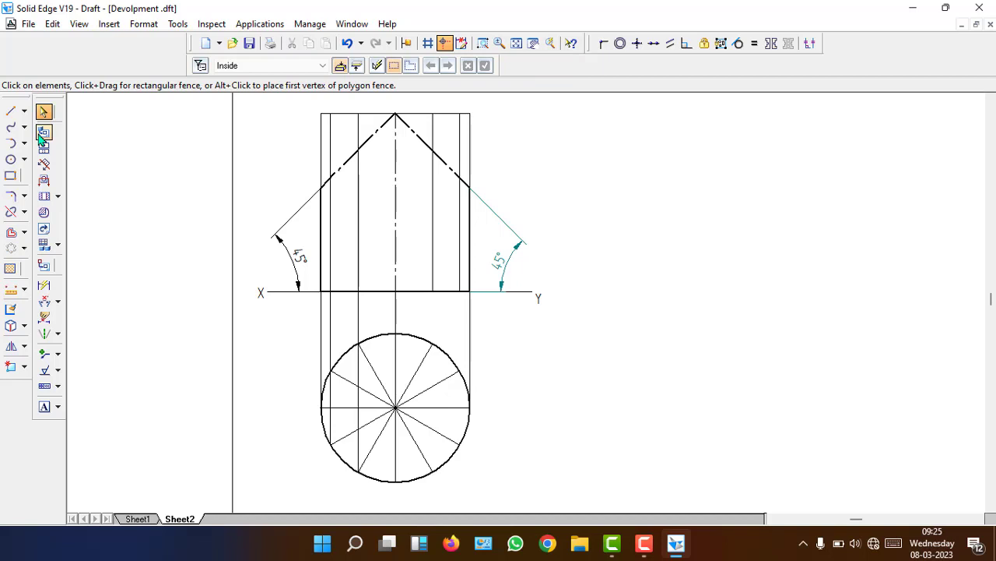
# Extend both mirrored projectors downward through the circle to its lower division points
pyautogui.click(26, 232)
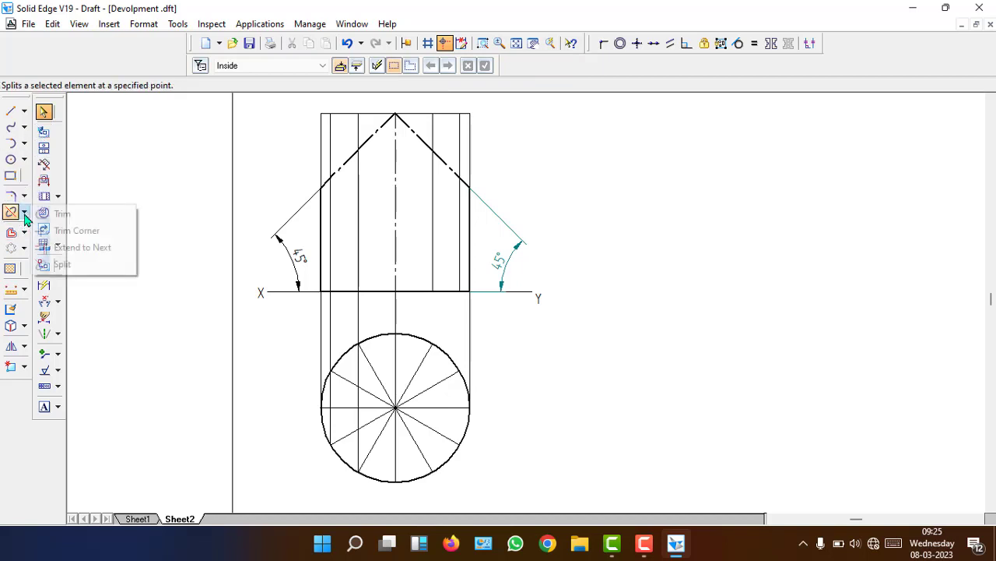
pyautogui.click(78, 247)
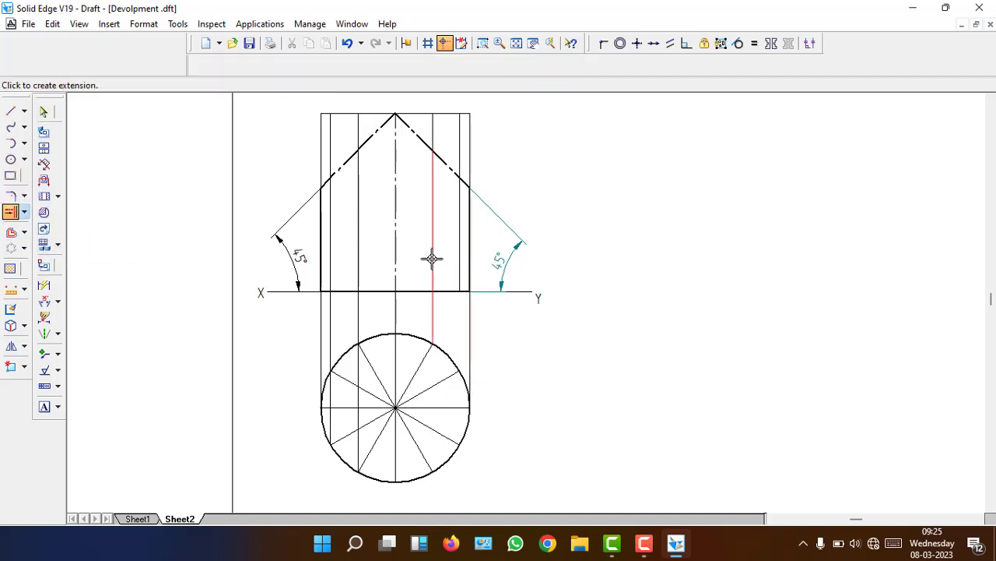
pyautogui.click(435, 357)
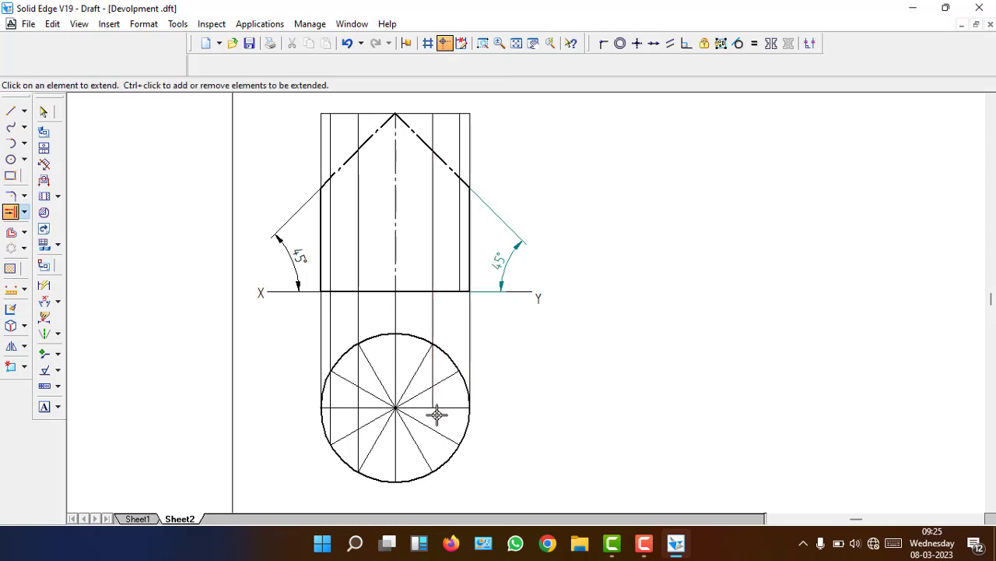
pyautogui.click(434, 411)
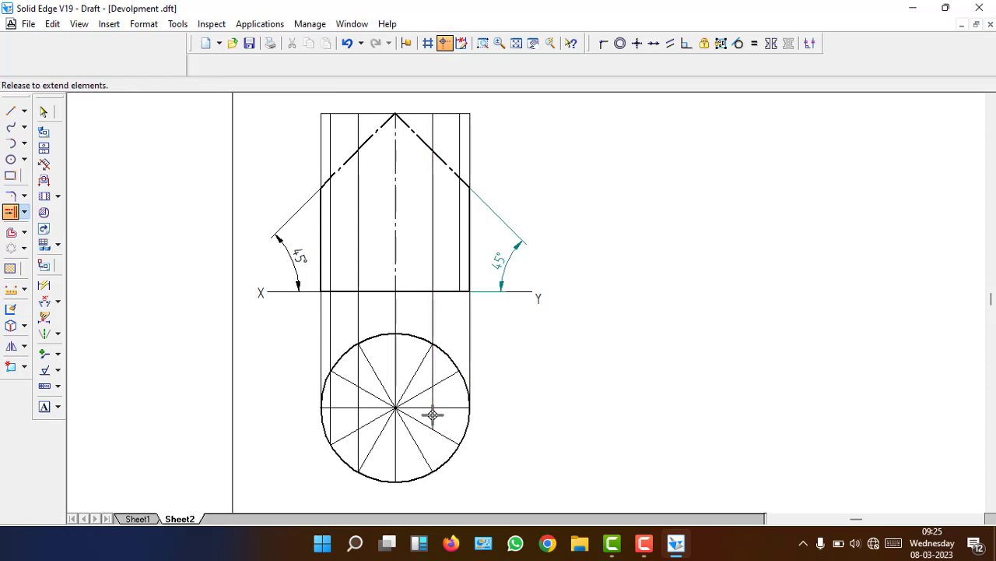
pyautogui.click(457, 279)
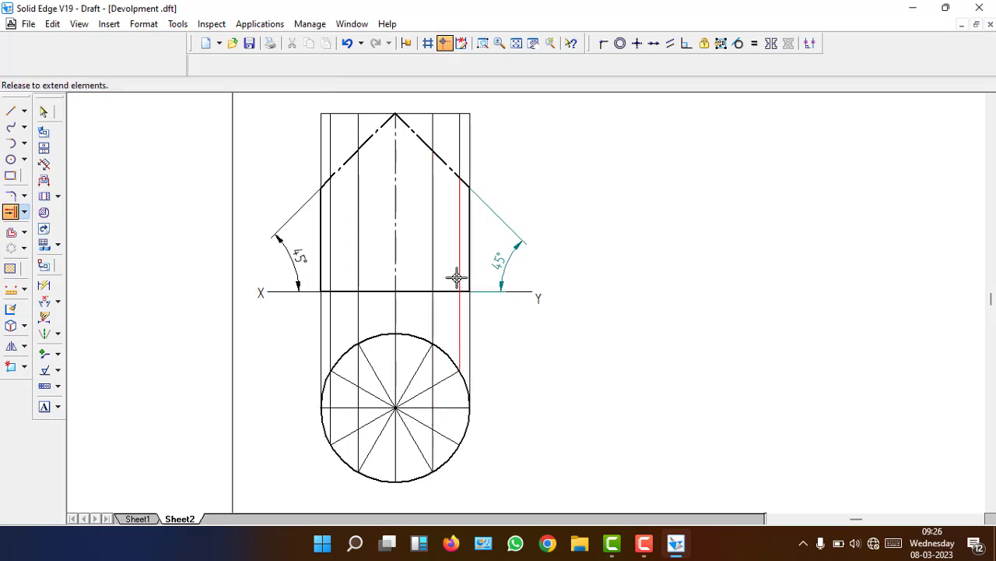
pyautogui.click(461, 391)
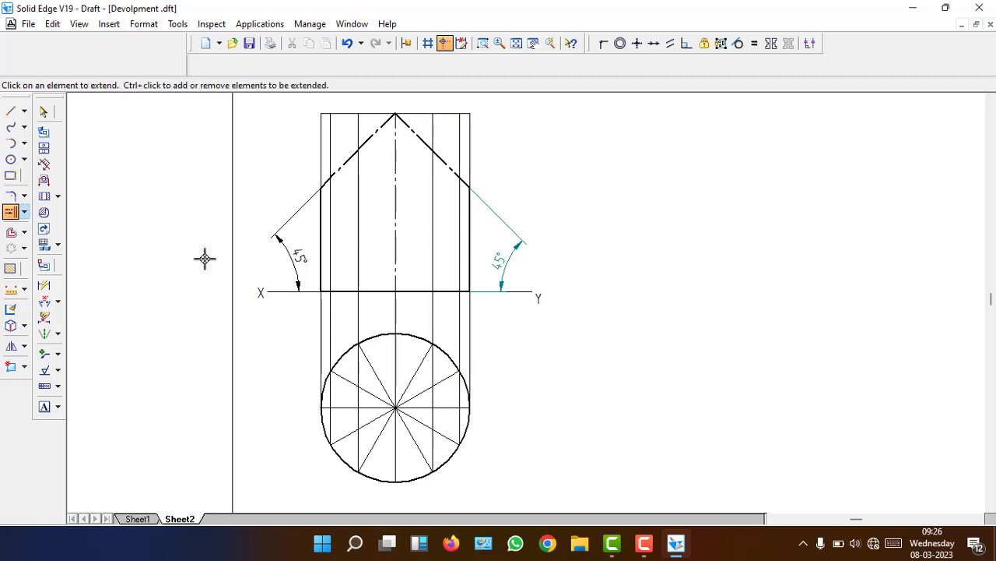
# Dimension the circle's diameter, placing the dimension below the circle
pyautogui.click(44, 285)
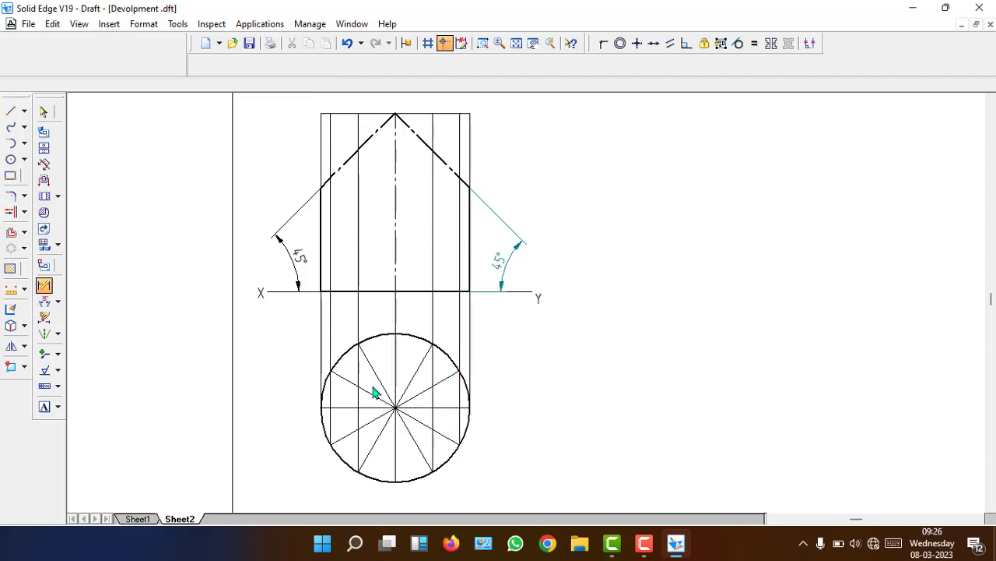
pyautogui.click(472, 424)
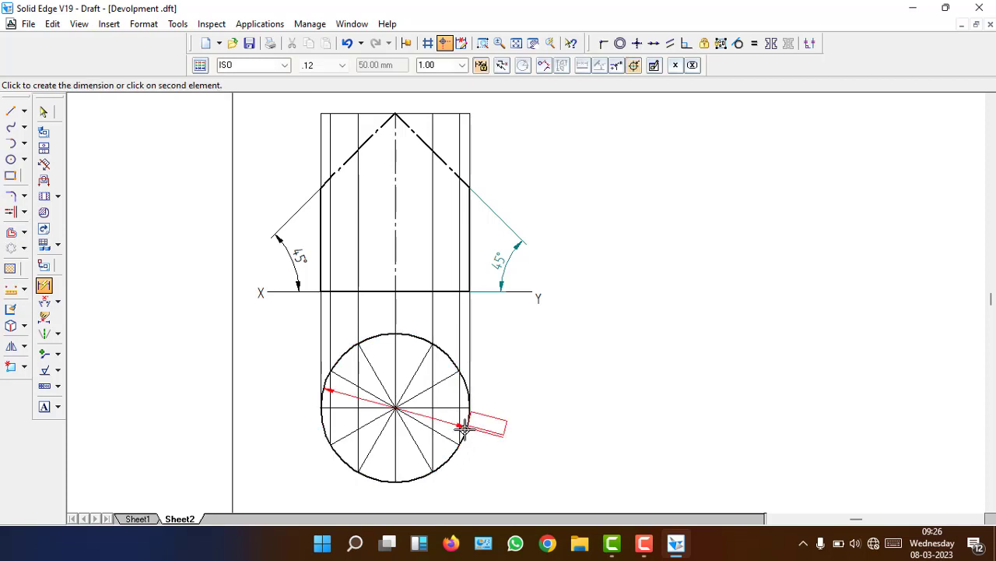
pyautogui.click(397, 494)
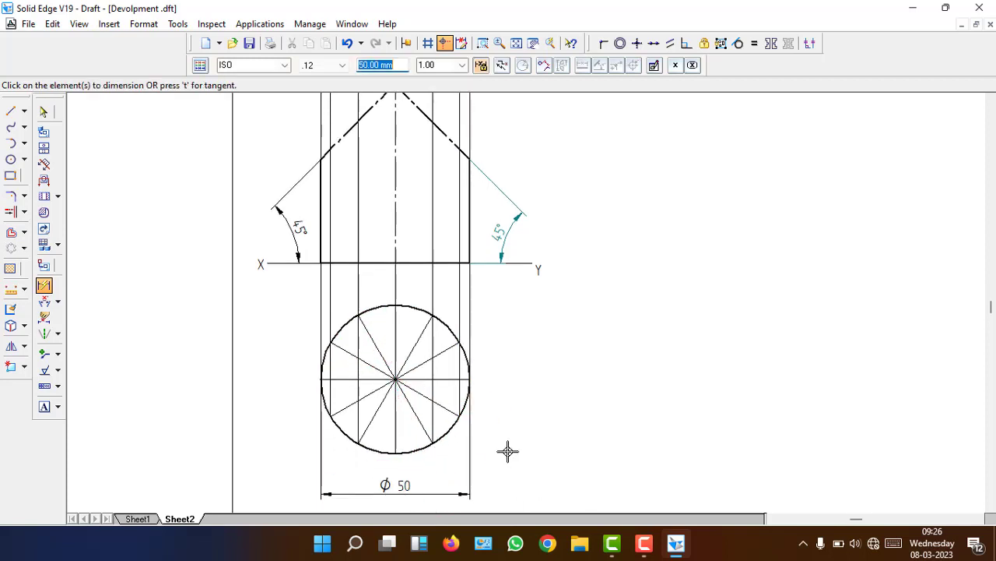
# Dimension the cylinder's full height in the front view, placing the dimension to the left of the rectangle
pyautogui.scroll(2, 506, 445)
pyautogui.click(398, 229)
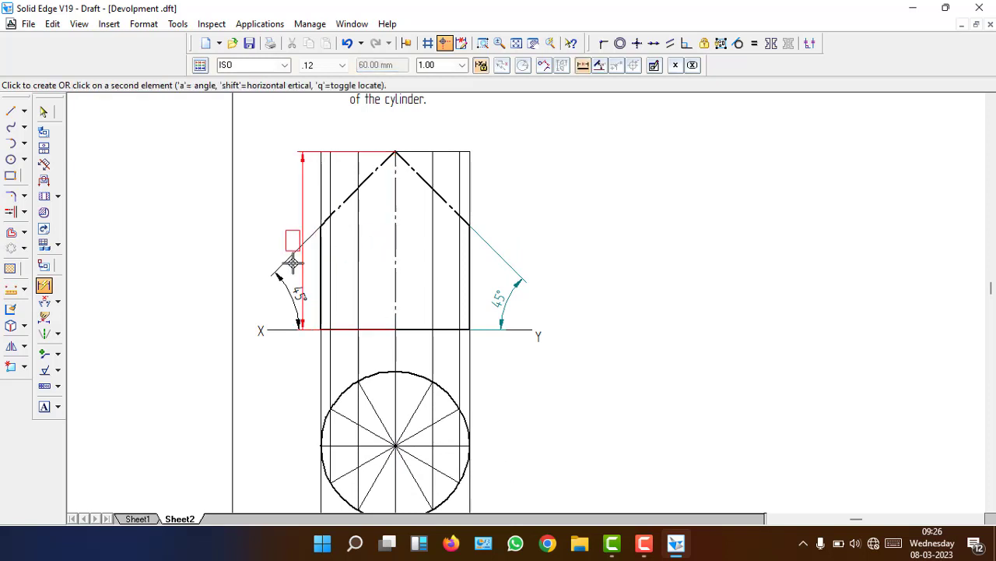
pyautogui.click(272, 267)
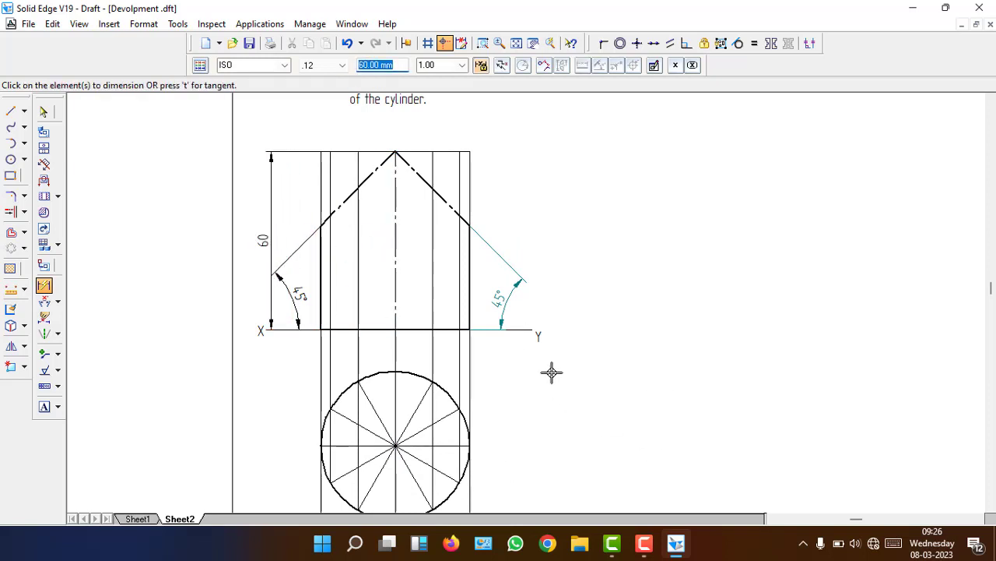
# Label the circle's leftmost division point a and the two following it counter-clockwise b and c, using 3.50 mm text
pyautogui.scroll(-2, 551, 372)
pyautogui.click(483, 45)
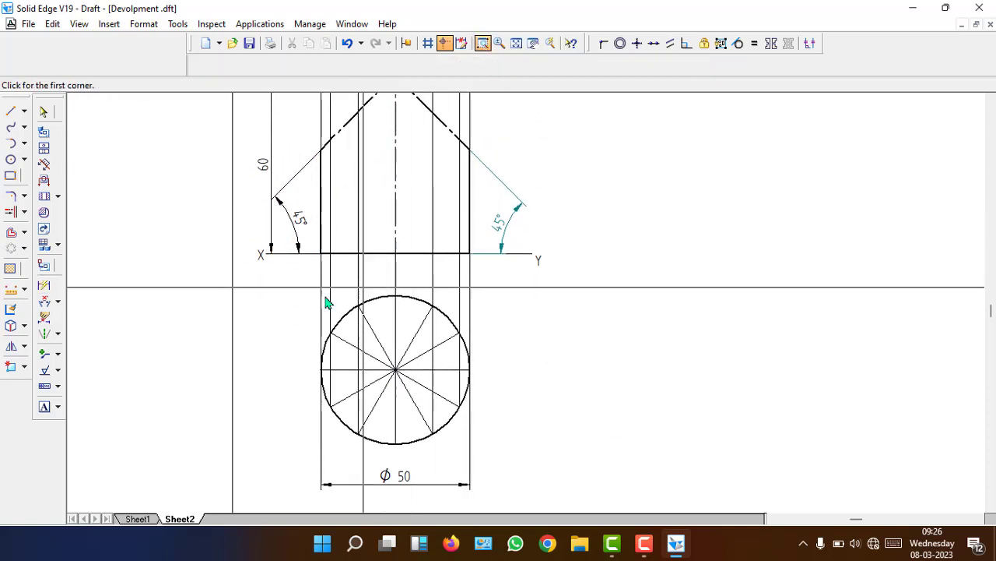
pyautogui.moveTo(304, 298); pyautogui.dragTo(552, 465)
pyautogui.press('Escape')
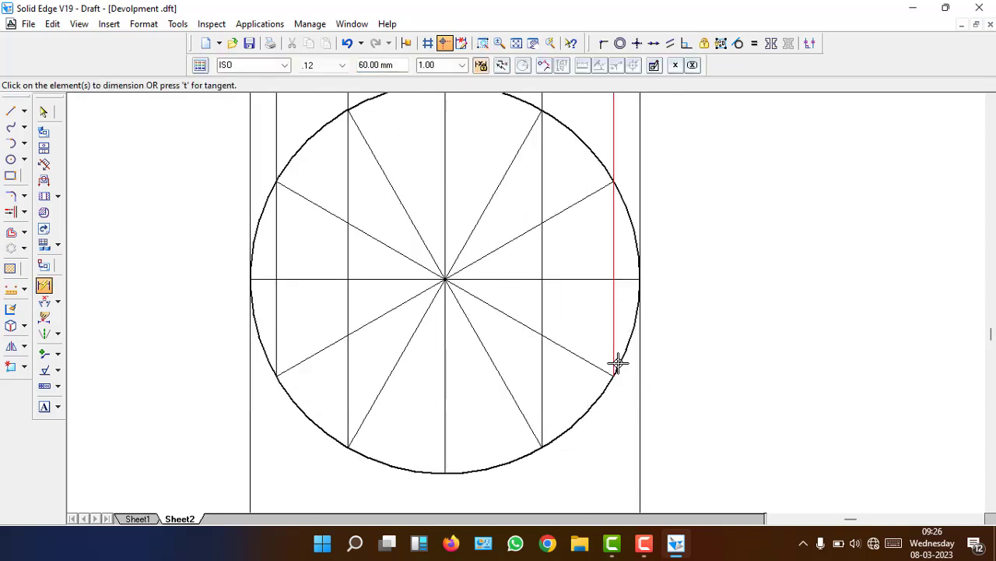
pyautogui.click(45, 408)
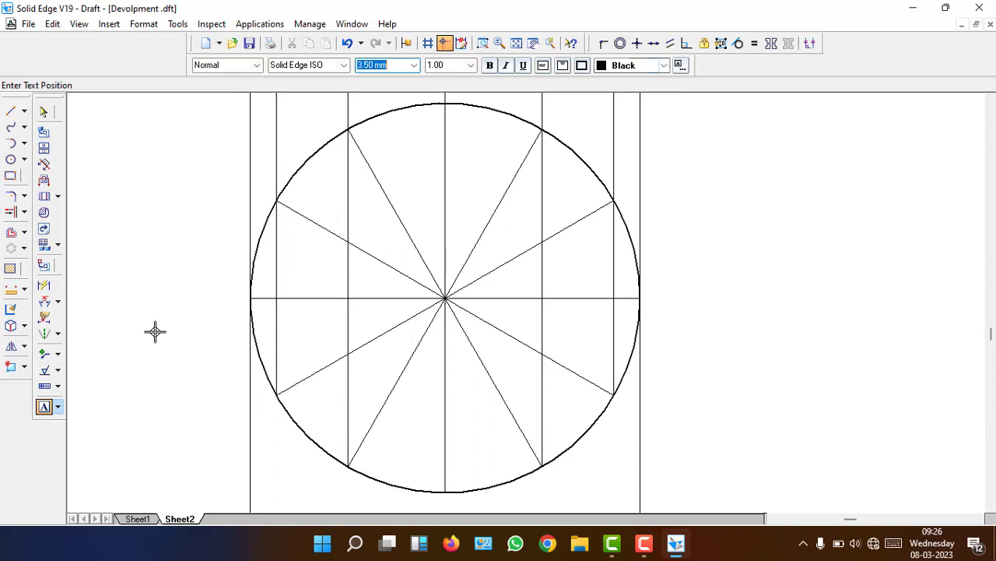
pyautogui.click(241, 295)
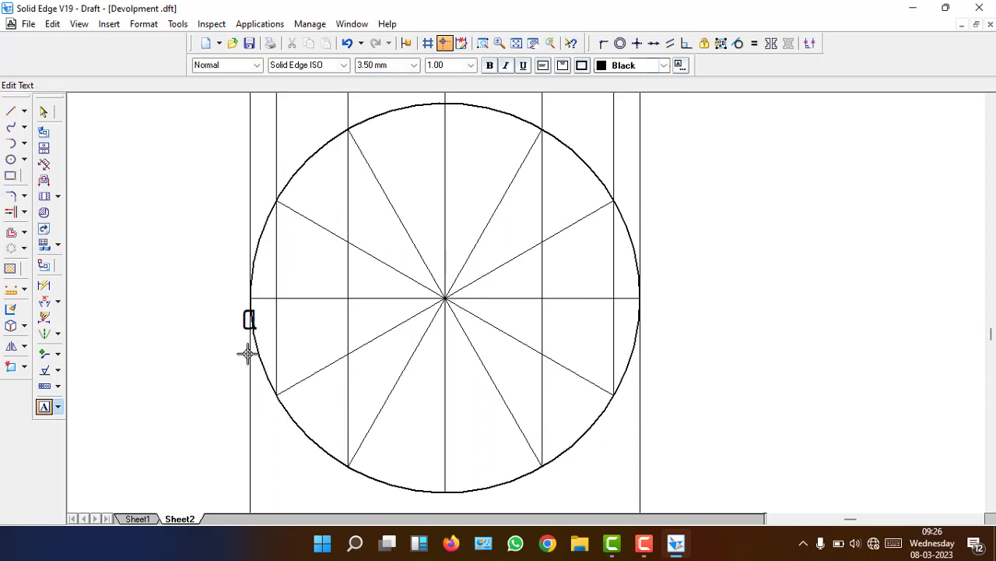
pyautogui.click(265, 404)
pyautogui.write('b')
pyautogui.scroll(-1, 349, 453)
pyautogui.click(349, 452)
pyautogui.write('c')
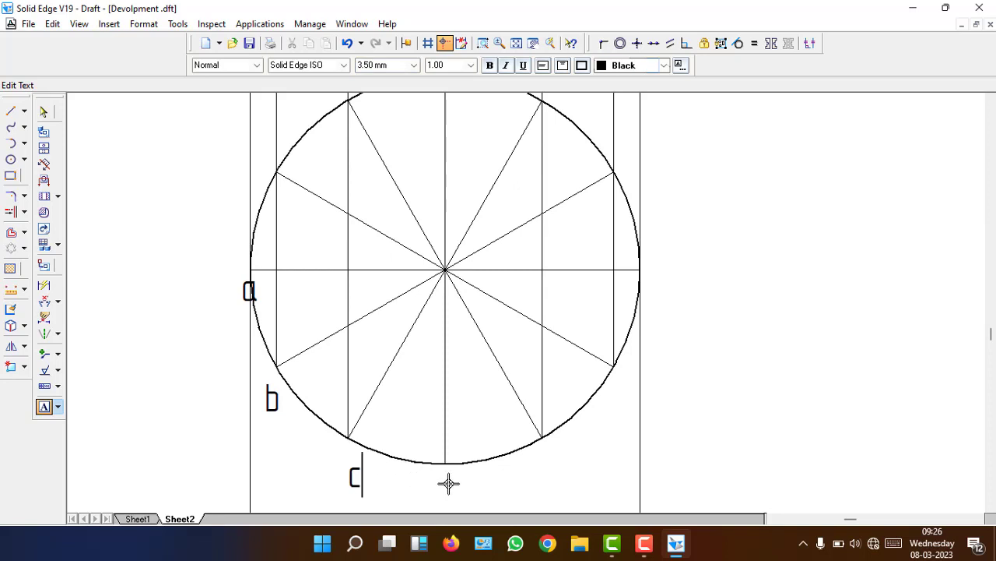
# Label the circle's bottom division point d and the two following it counter-clockwise e and f
pyautogui.click(444, 475)
pyautogui.write('d')
pyautogui.click(554, 449)
pyautogui.write('e')
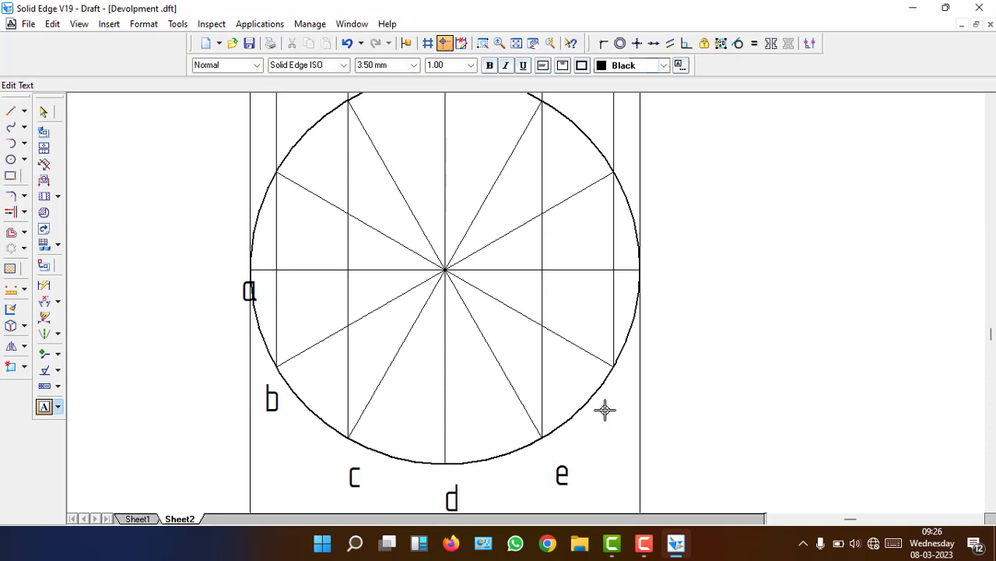
pyautogui.click(629, 376)
pyautogui.write('f')
# Label the circle's remaining division points g, h, i, j, k and l counter-clockwise from the rightmost point
pyautogui.scroll(2, 654, 268)
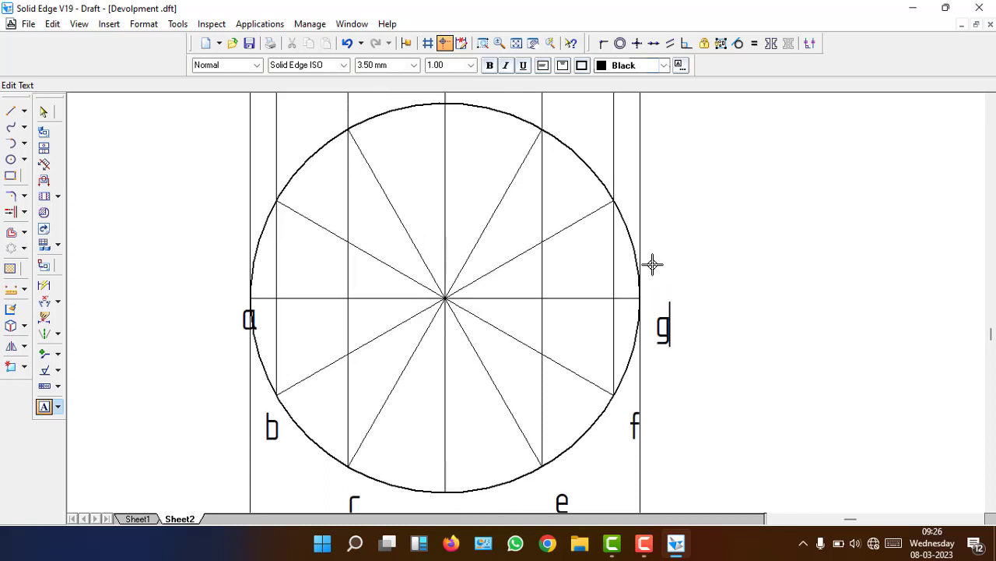
pyautogui.click(636, 181)
pyautogui.write('h')
pyautogui.scroll(1, 635, 185)
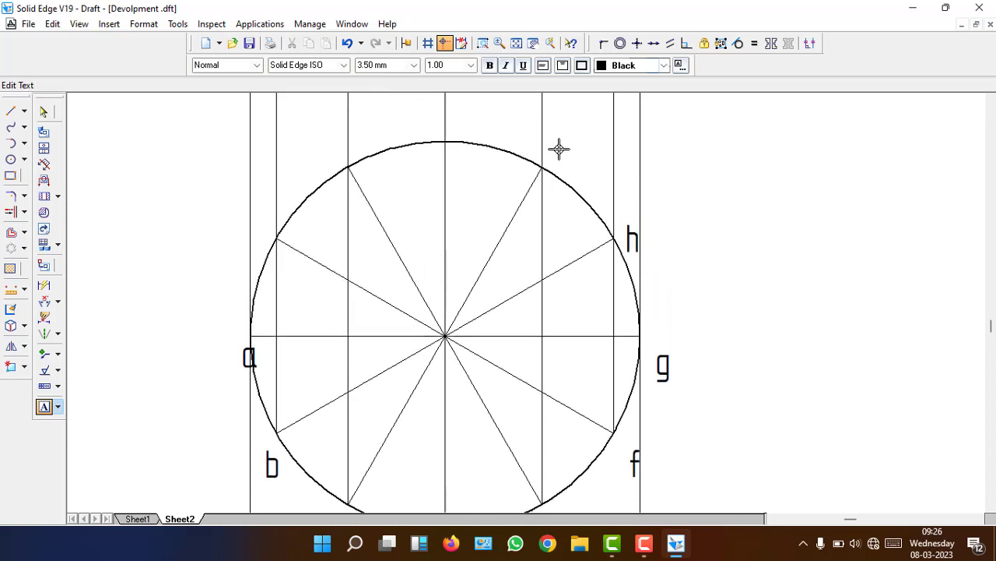
pyautogui.click(559, 148)
pyautogui.write('i')
pyautogui.click(451, 126)
pyautogui.write('j')
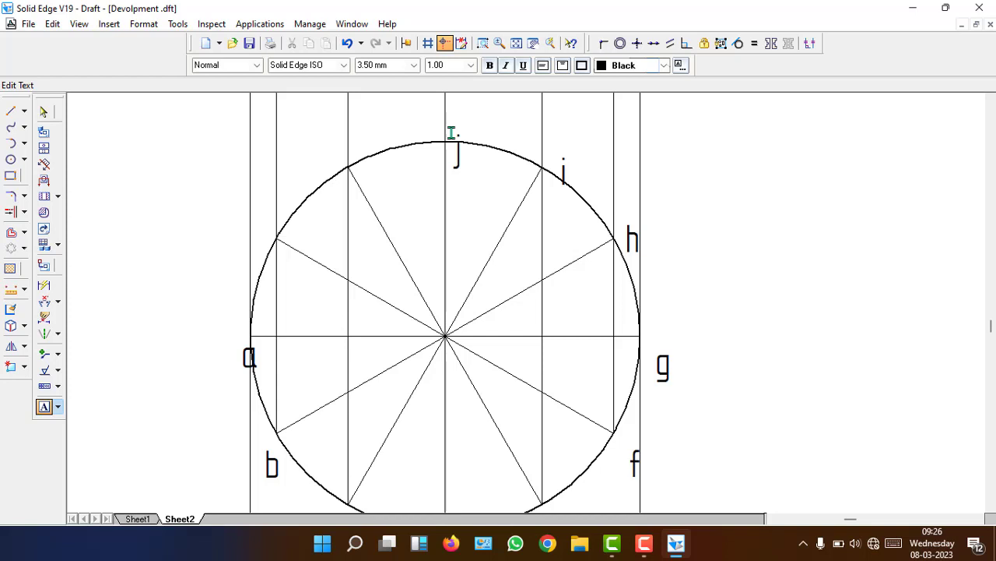
pyautogui.click(343, 145)
pyautogui.write('k')
pyautogui.write('l')
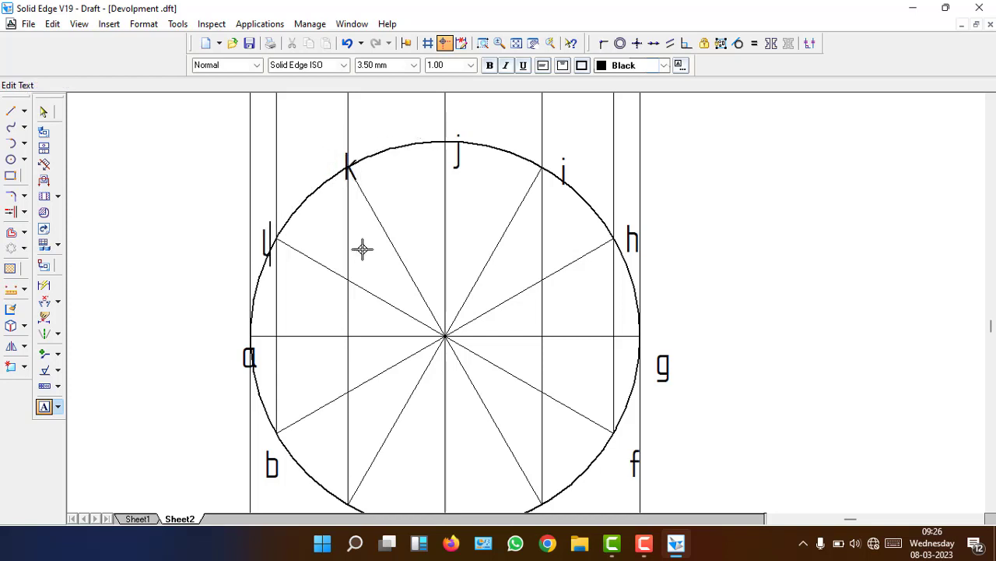
# Move the labels l, k and j outward so they sit clear of the circle's outline
pyautogui.click(44, 112)
pyautogui.click(268, 257)
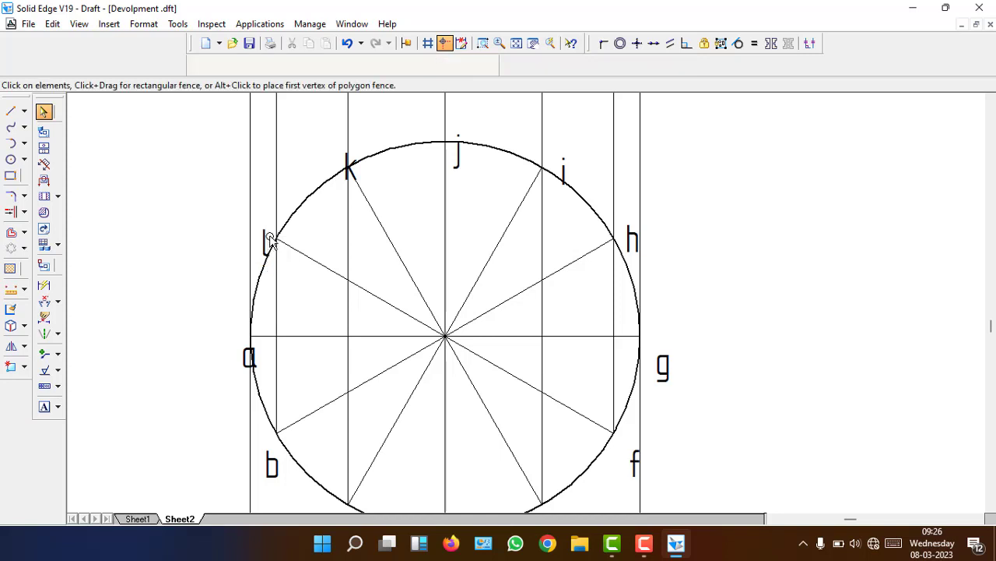
pyautogui.moveTo(267, 229); pyautogui.dragTo(258, 201)
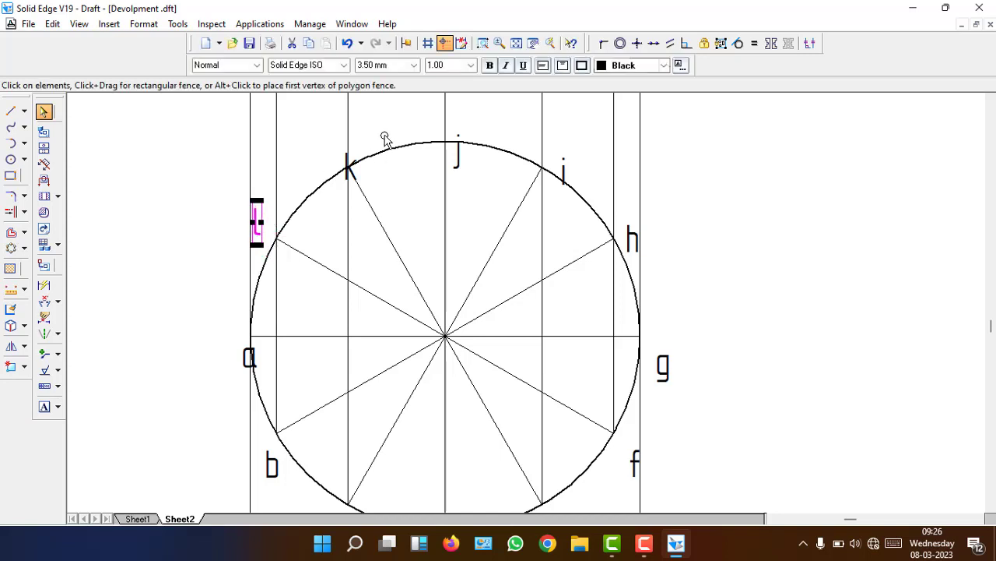
pyautogui.click(349, 165)
pyautogui.moveTo(351, 153); pyautogui.dragTo(334, 136)
pyautogui.moveTo(455, 150); pyautogui.dragTo(456, 115)
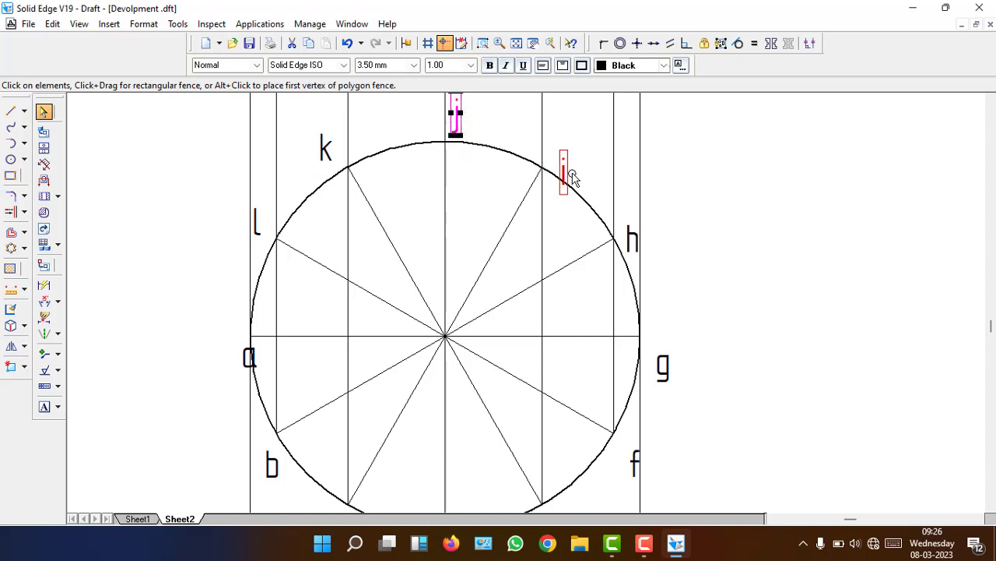
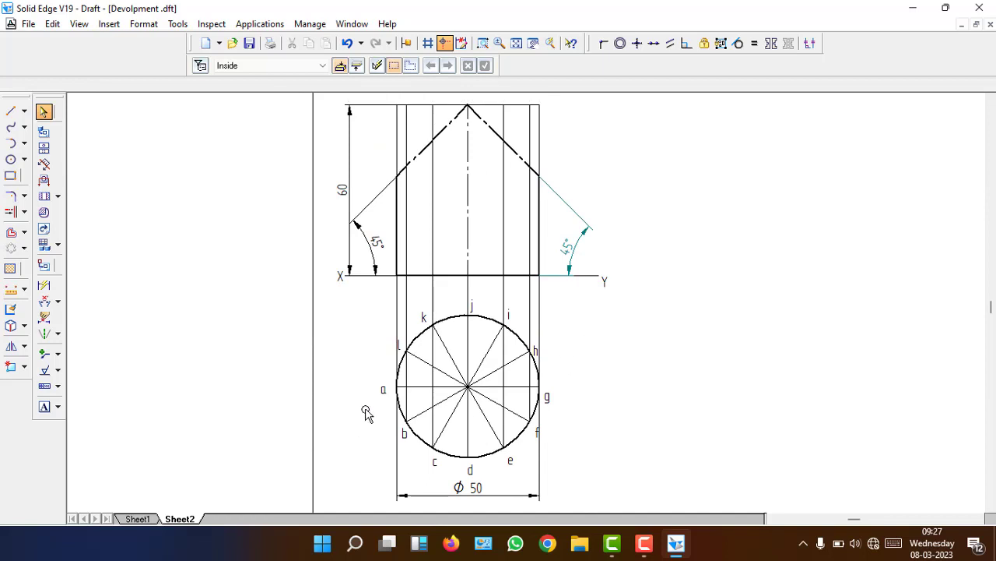
# Label the front view's cutting-line points 1', 2'(3'), 4'(5'), 6'(7'), 8'(9'), 10'(11') and 12' from left to right
pyautogui.click(381, 392)
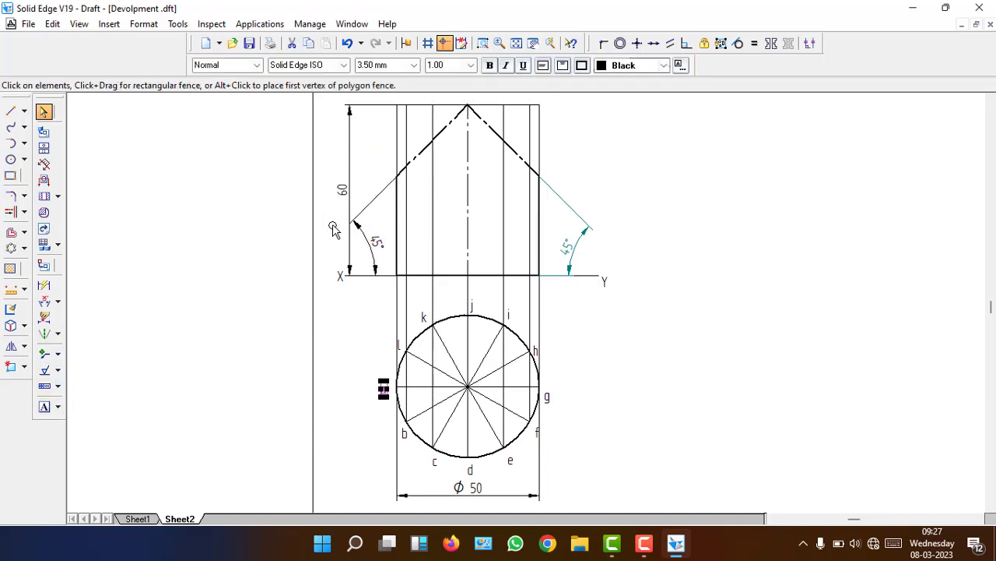
pyautogui.click(43, 406)
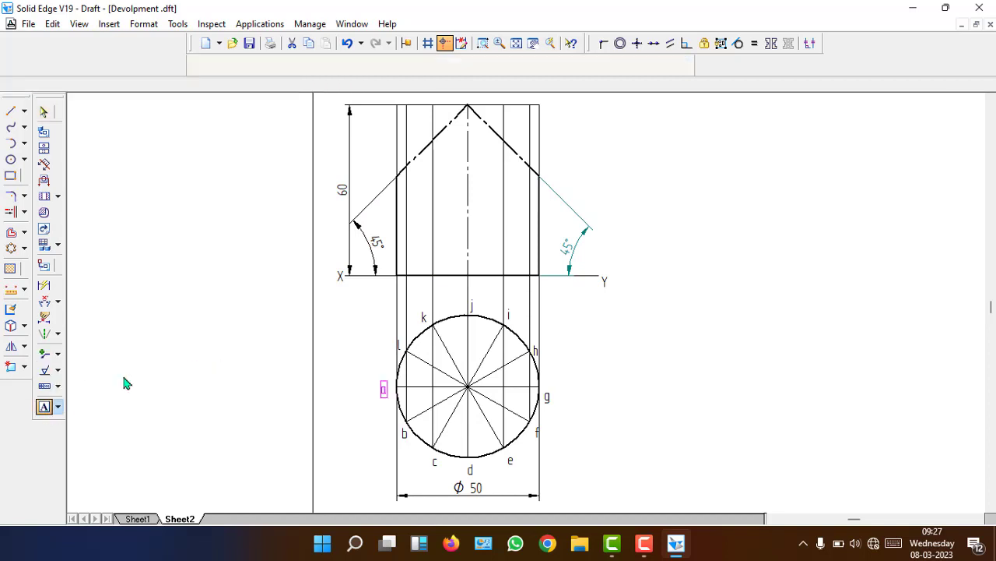
pyautogui.click(381, 168)
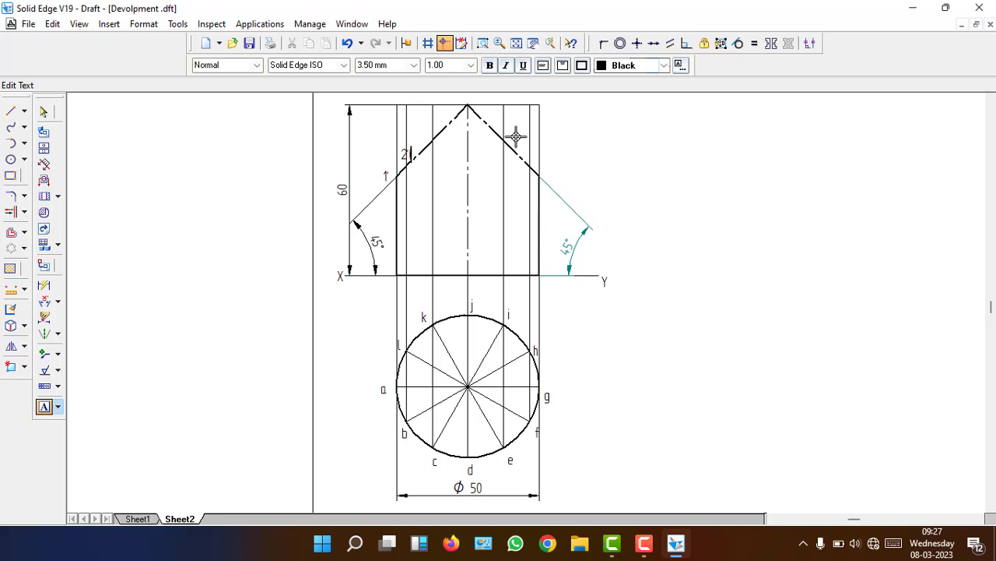
pyautogui.write(')')
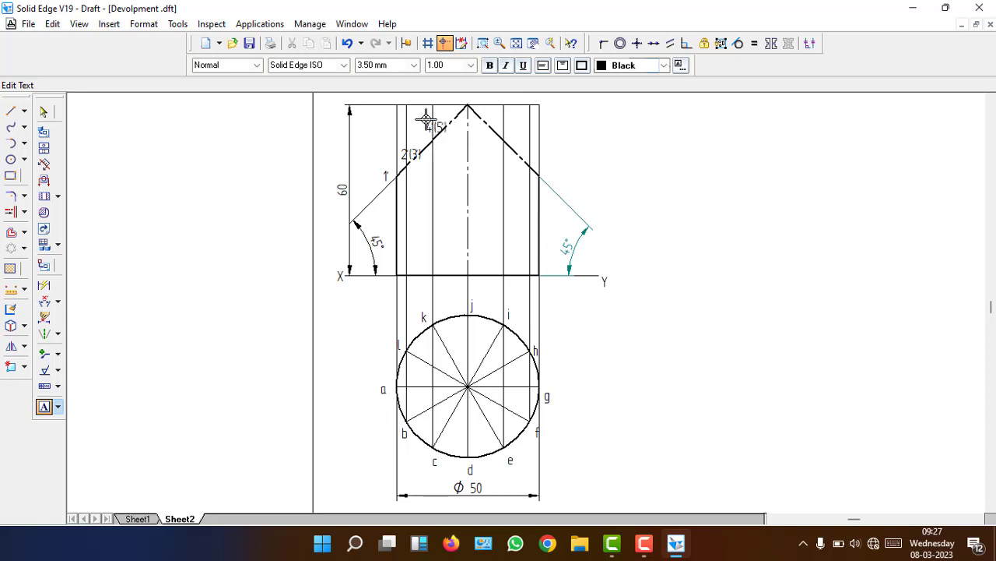
pyautogui.scroll(1, 478, 151)
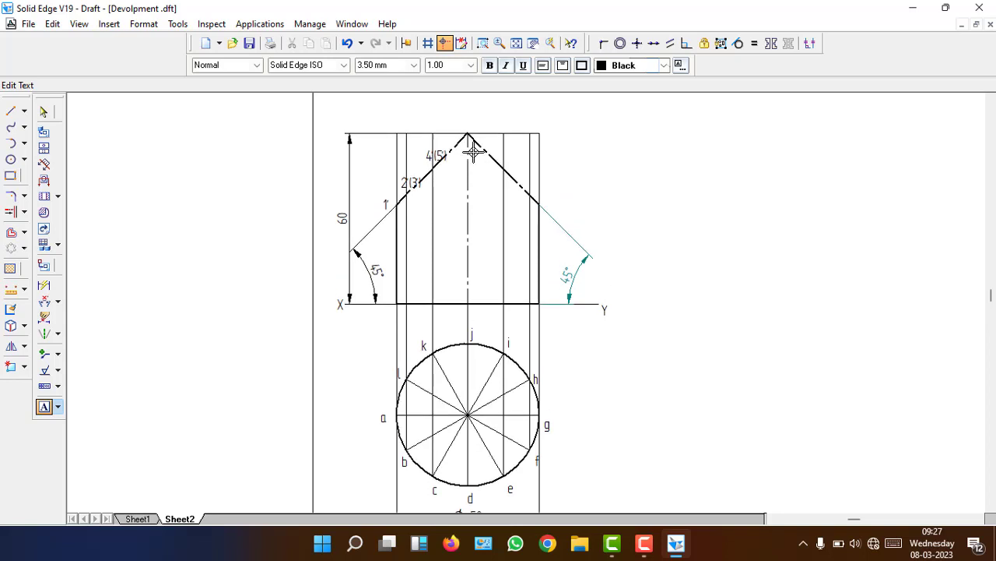
pyautogui.click(463, 112)
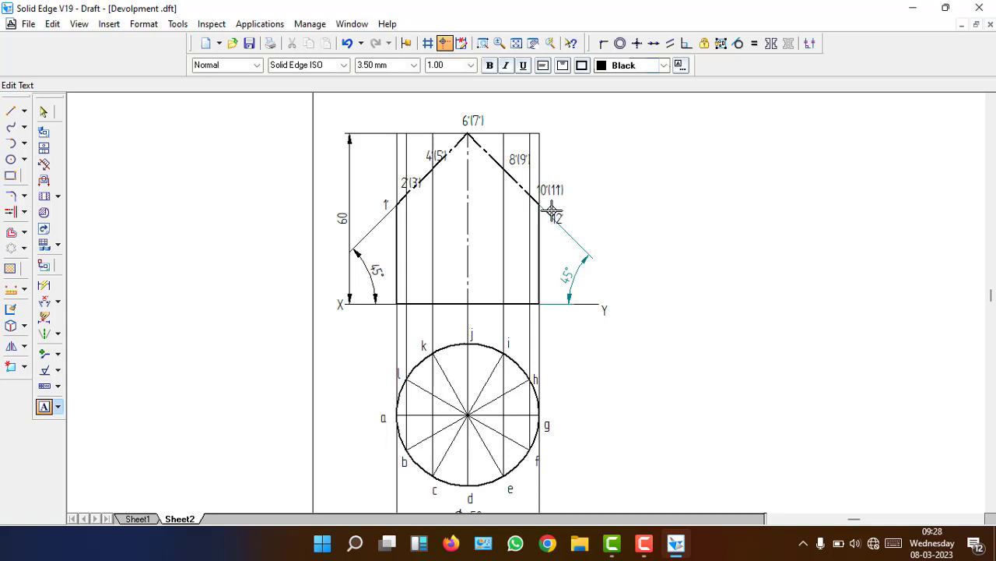
# Move the labels 1', 2'(3') and 4'(5') clear of the left cutting line, close to their points
pyautogui.click(483, 43)
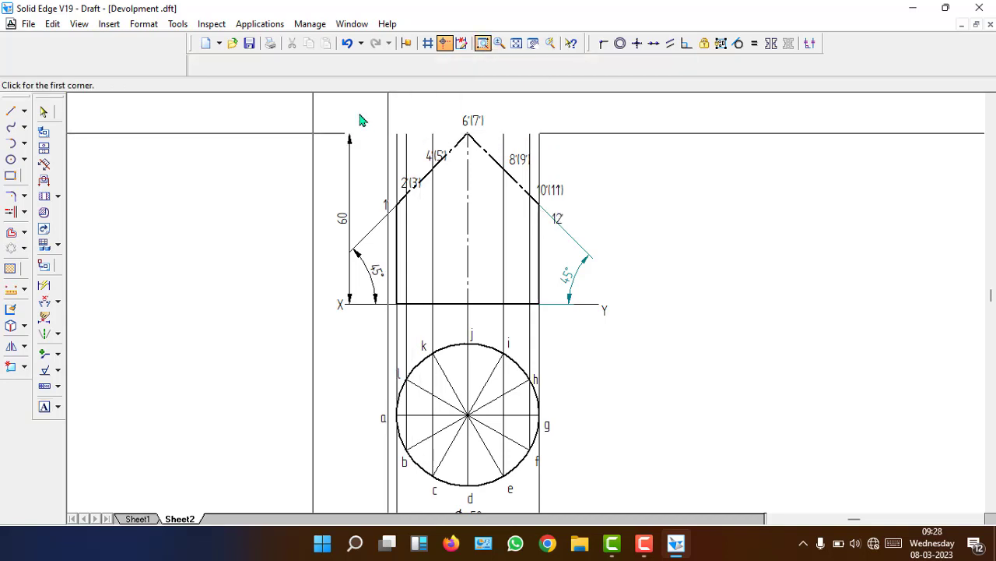
pyautogui.moveTo(559, 249); pyautogui.dragTo(644, 293)
pyautogui.rightClick(709, 325)
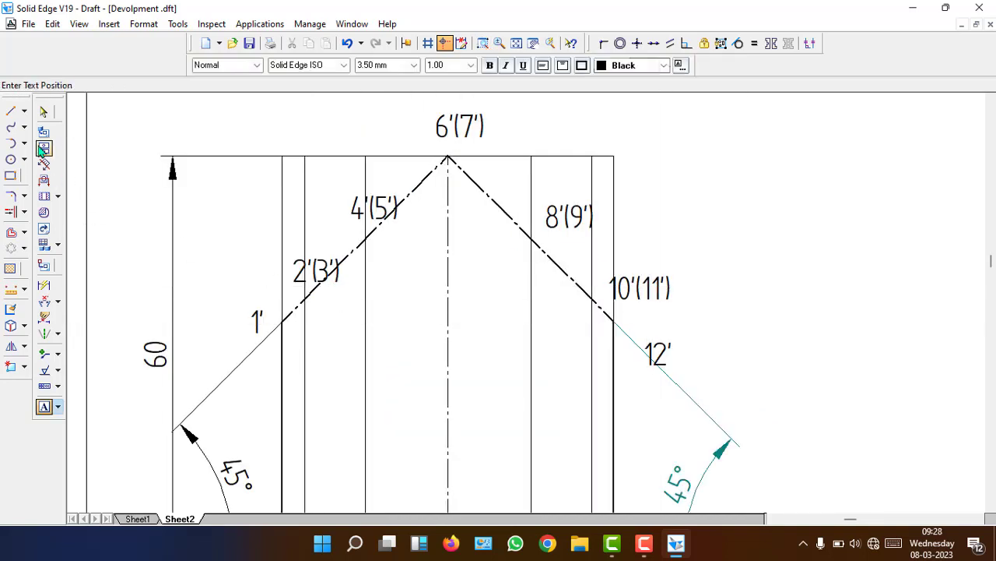
pyautogui.click(44, 113)
pyautogui.click(256, 320)
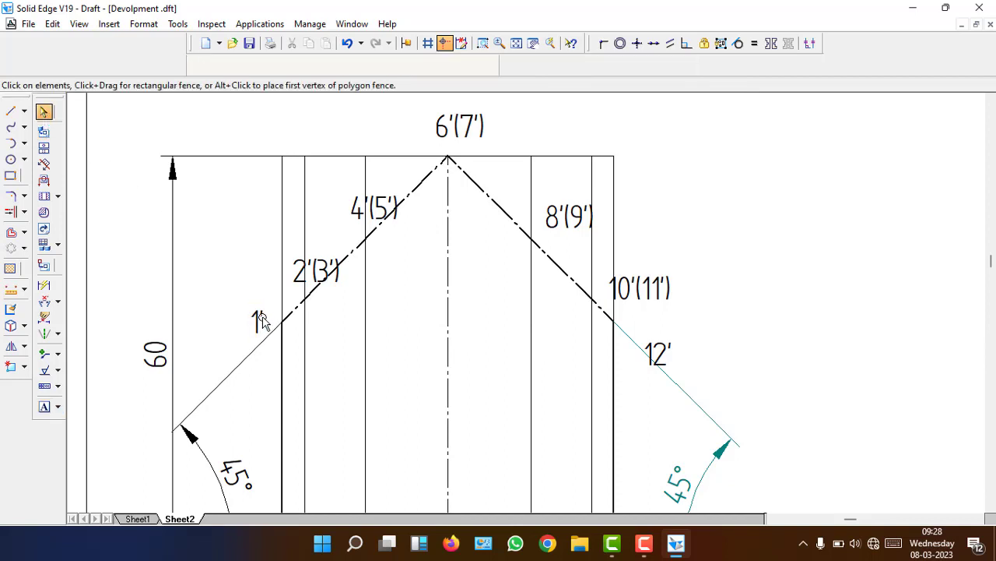
pyautogui.moveTo(265, 323); pyautogui.dragTo(266, 304)
pyautogui.click(303, 274)
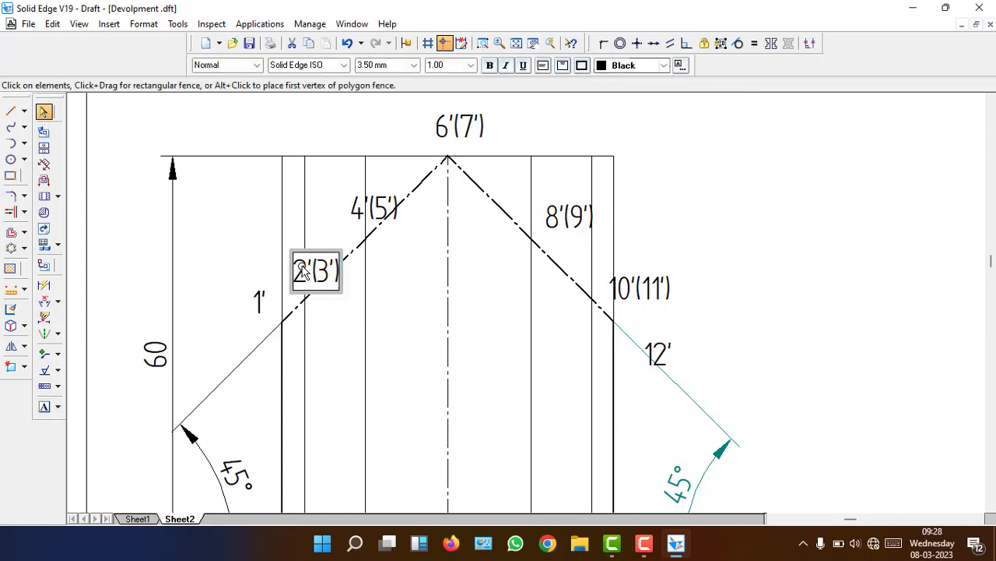
pyautogui.moveTo(313, 254); pyautogui.dragTo(297, 231)
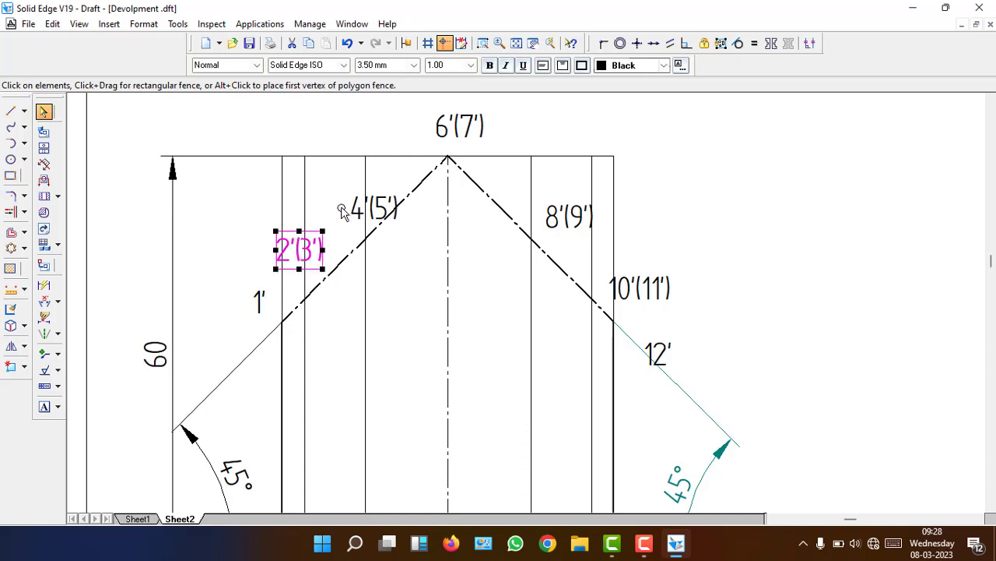
pyautogui.click(382, 204)
pyautogui.moveTo(381, 204); pyautogui.dragTo(350, 194)
# Centre the label 6'(7') over the apex and move 8'(9'), 10'(11') and 12' beside their points on the right cutting line
pyautogui.click(464, 128)
pyautogui.moveTo(476, 106); pyautogui.dragTo(464, 113)
pyautogui.click(572, 195)
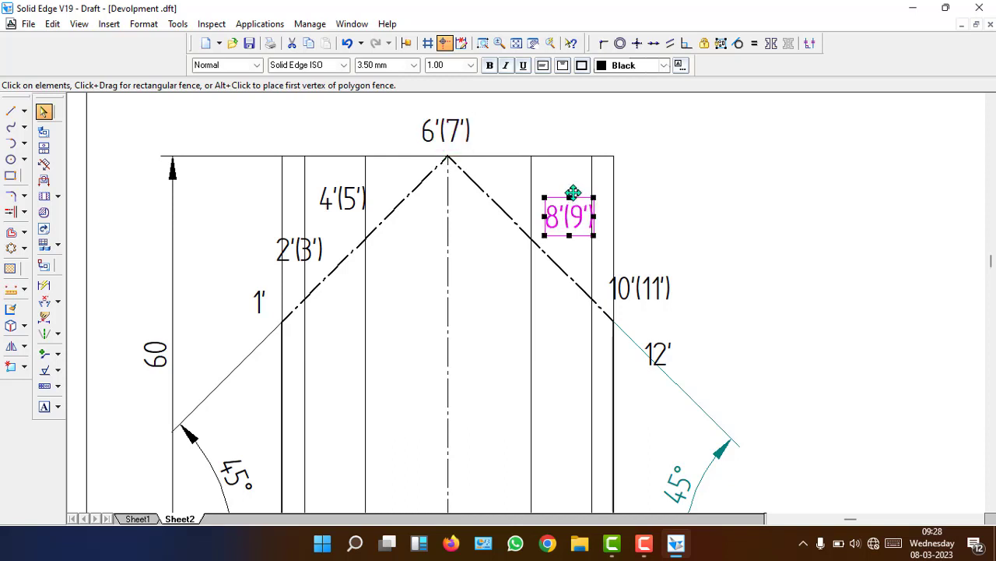
pyautogui.moveTo(571, 193); pyautogui.dragTo(554, 185)
pyautogui.click(646, 286)
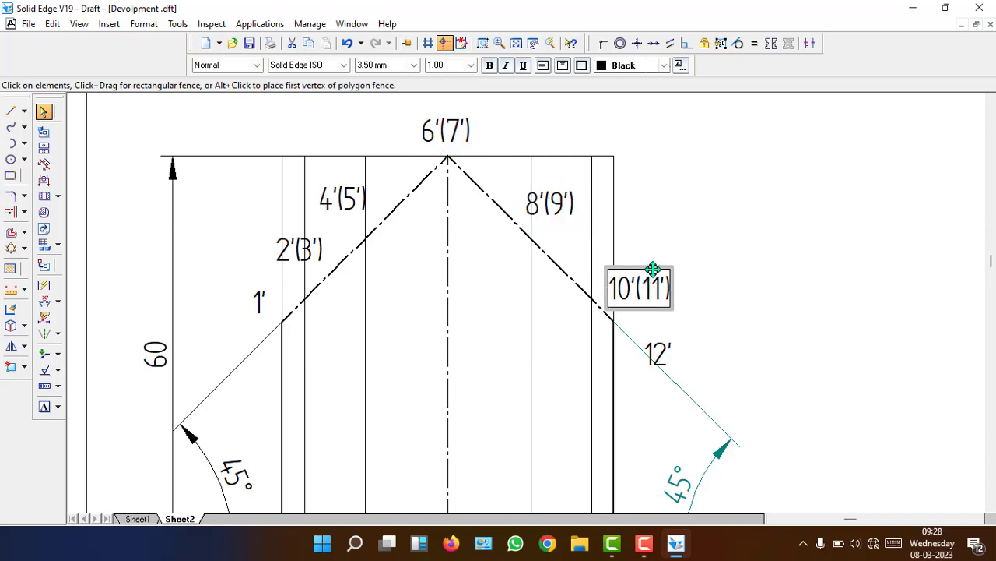
pyautogui.moveTo(652, 271); pyautogui.dragTo(634, 241)
pyautogui.click(724, 298)
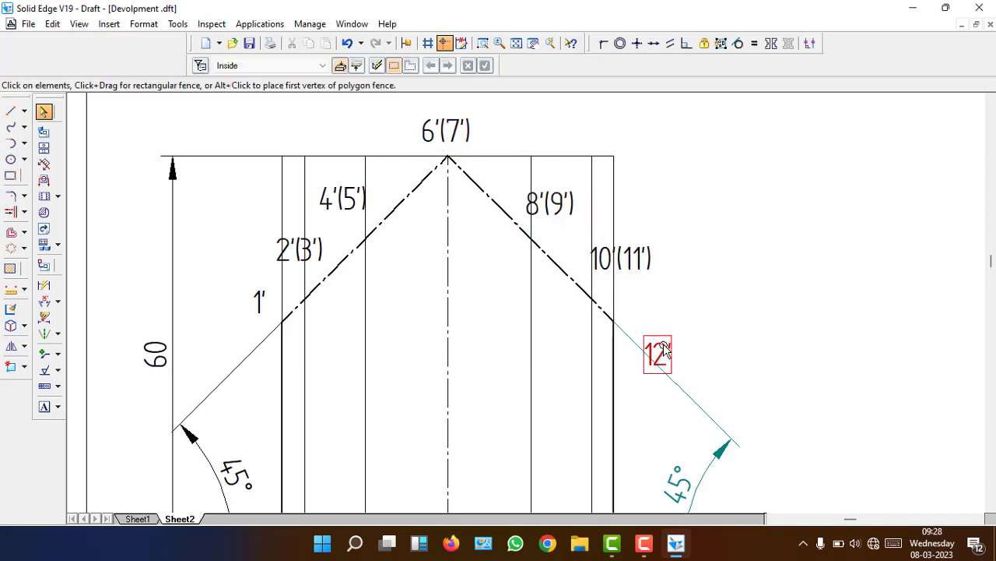
pyautogui.click(668, 344)
pyautogui.moveTo(662, 334); pyautogui.dragTo(649, 281)
pyautogui.click(829, 285)
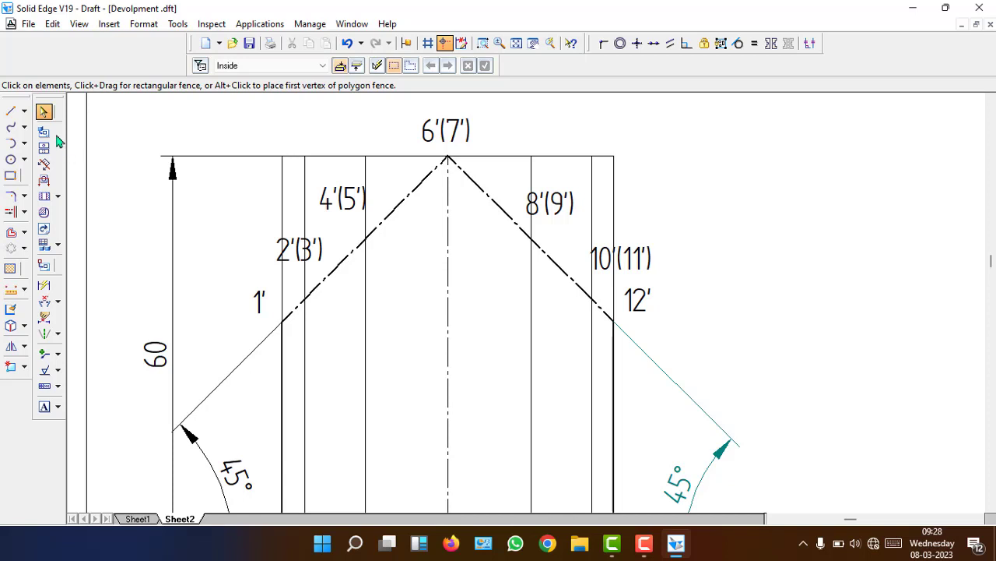
# Draw a rectangle 2*3.142*25 mm wide and 60 mm high beside the front view, with its base in line with XY
pyautogui.click(12, 113)
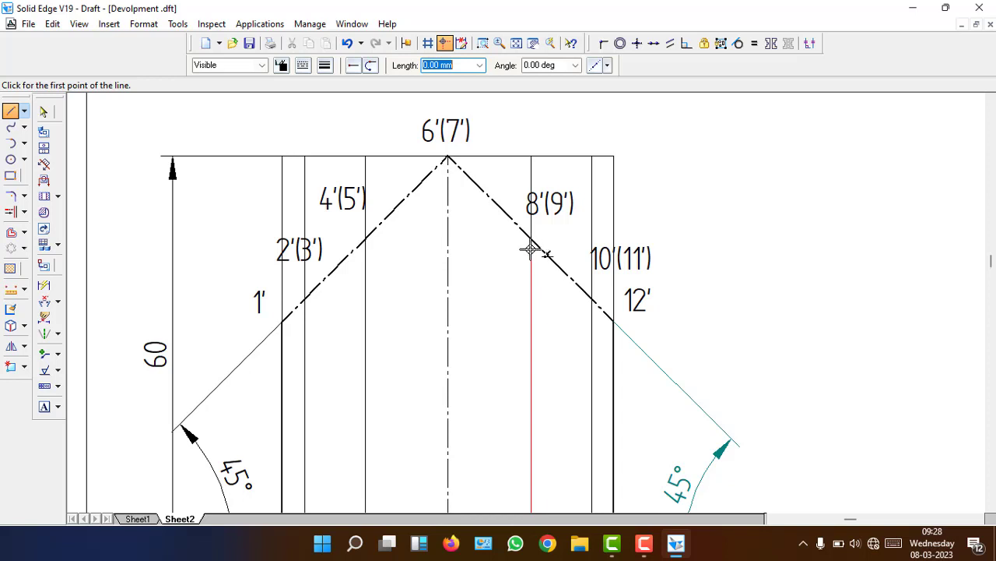
pyautogui.click(516, 43)
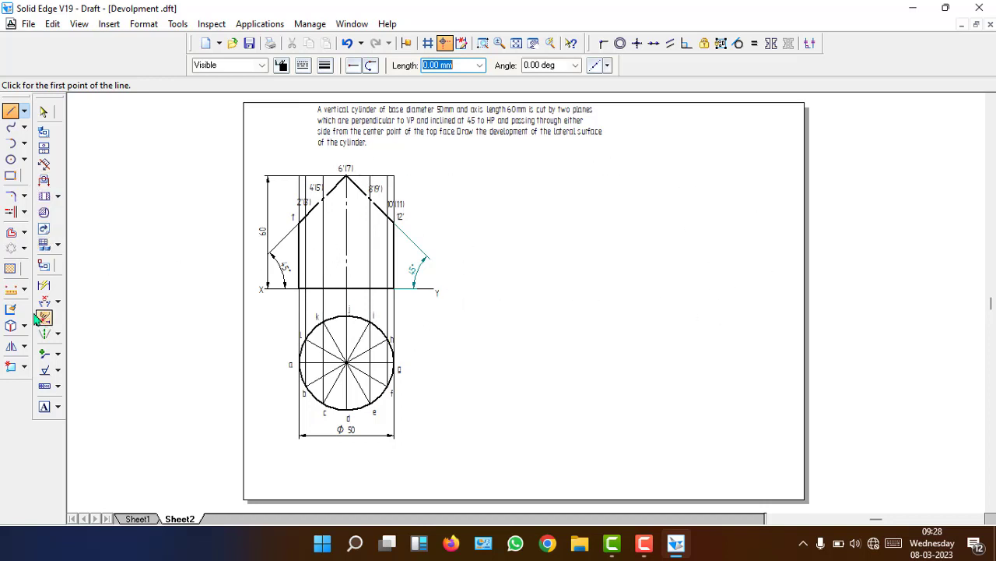
pyautogui.click(10, 178)
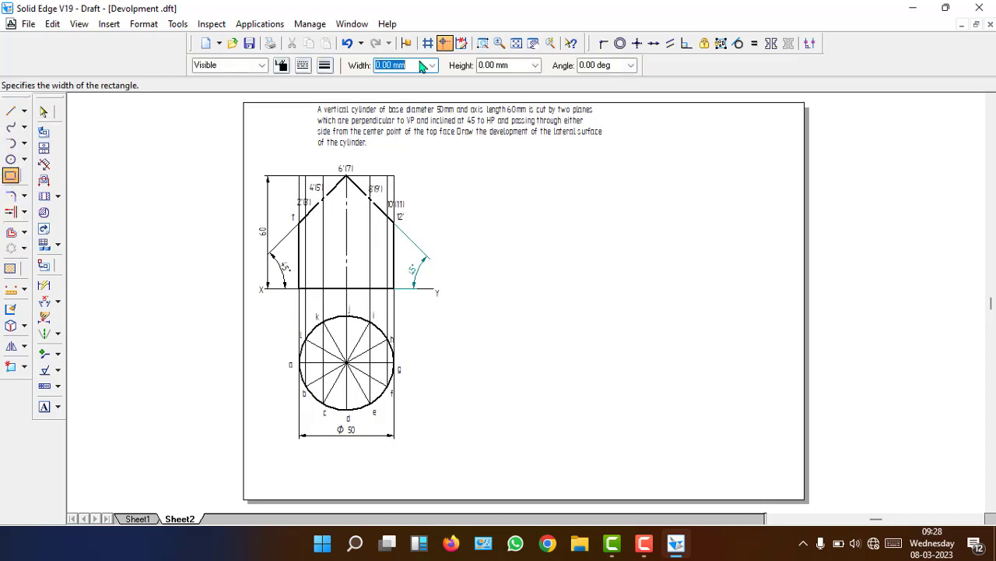
pyautogui.write('2*3.142*25')
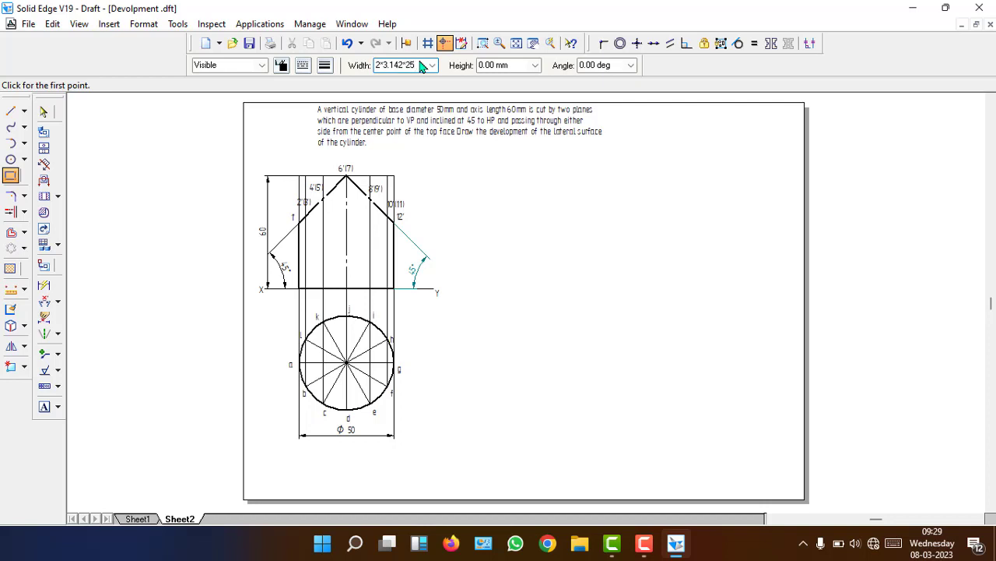
pyautogui.press('Tab')
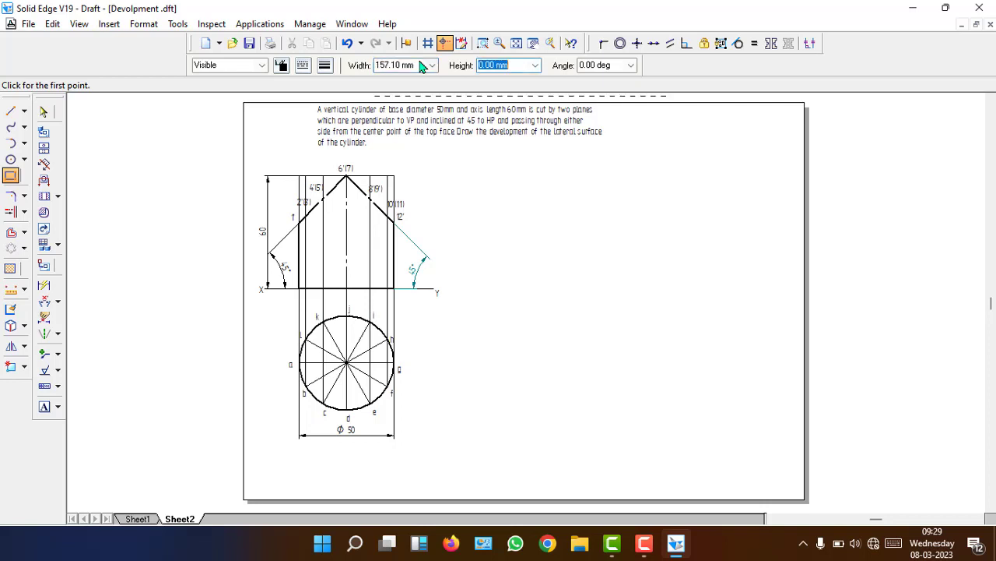
pyautogui.write('60')
pyautogui.press('Tab')
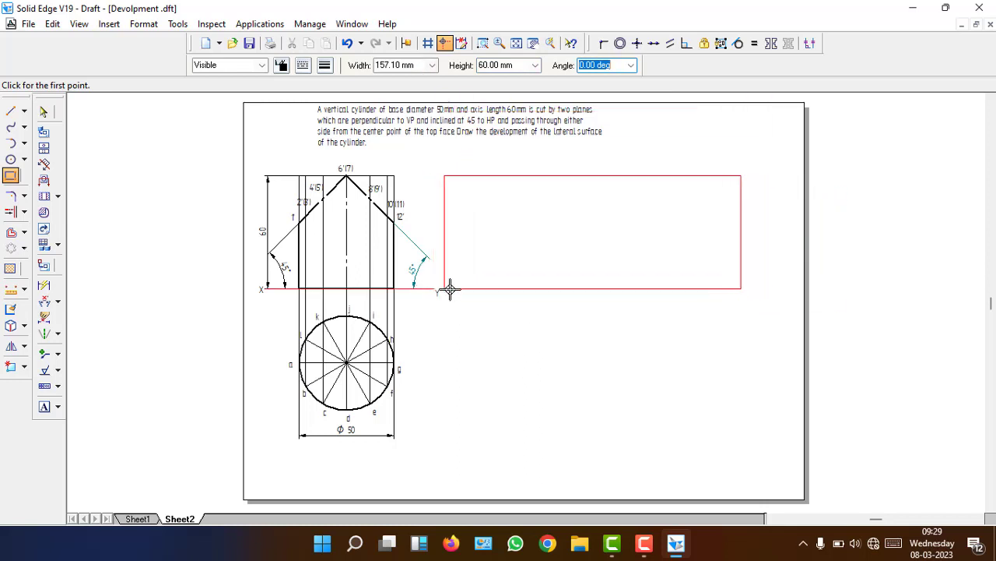
pyautogui.click(469, 288)
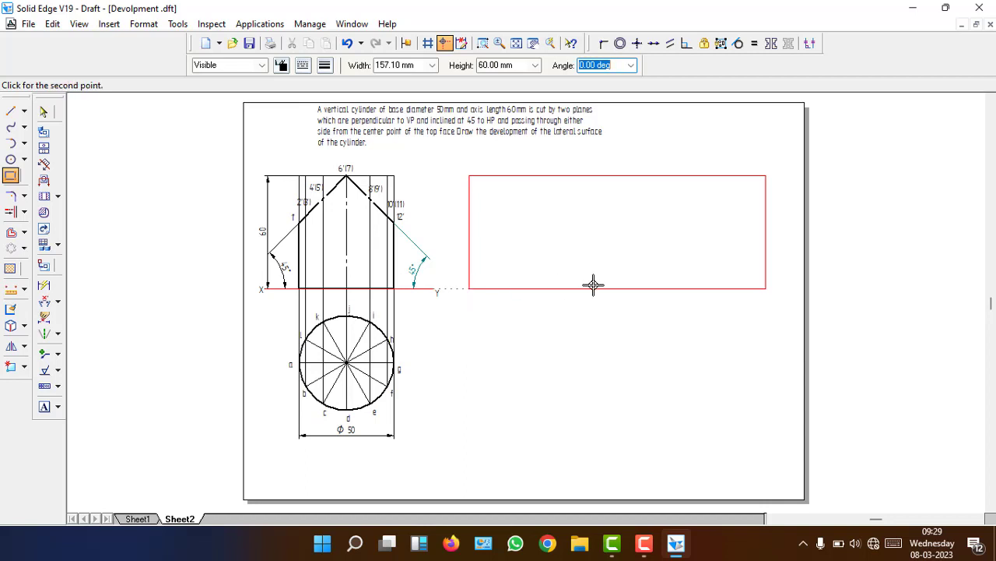
pyautogui.click(710, 290)
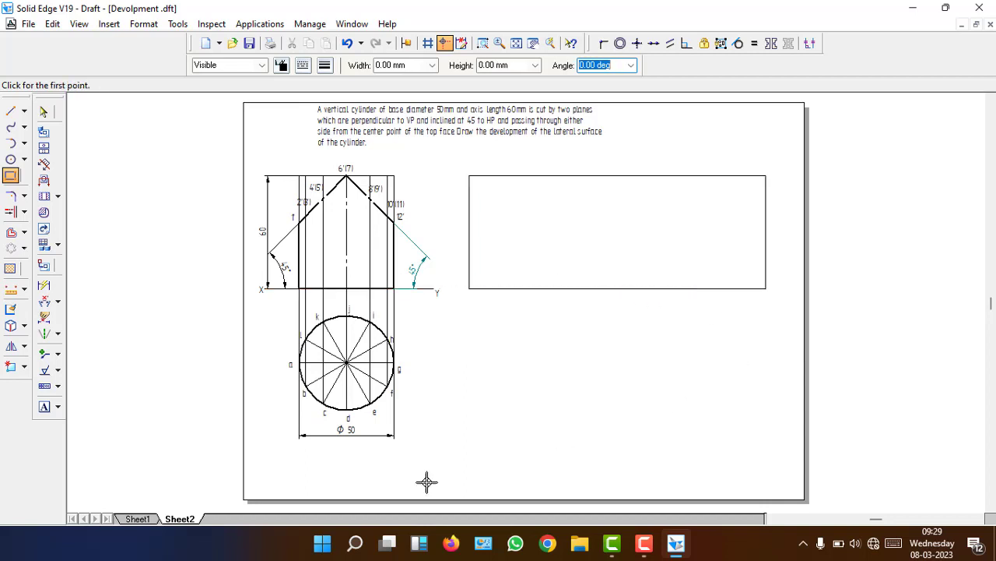
# Dimension the development rectangle's width below it and its height beside its far vertical edge
pyautogui.click(44, 285)
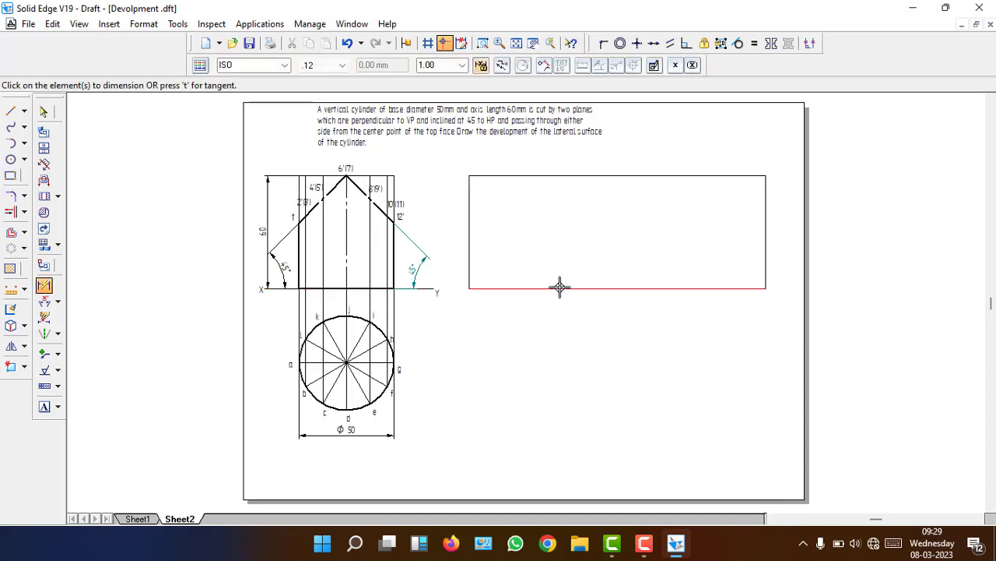
pyautogui.click(561, 288)
pyautogui.click(565, 343)
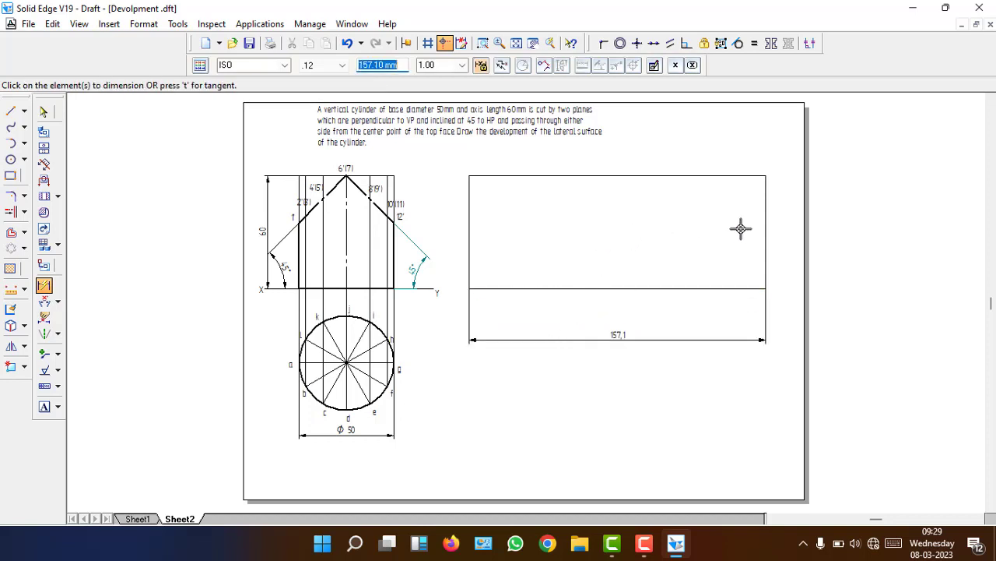
pyautogui.click(766, 241)
pyautogui.click(797, 248)
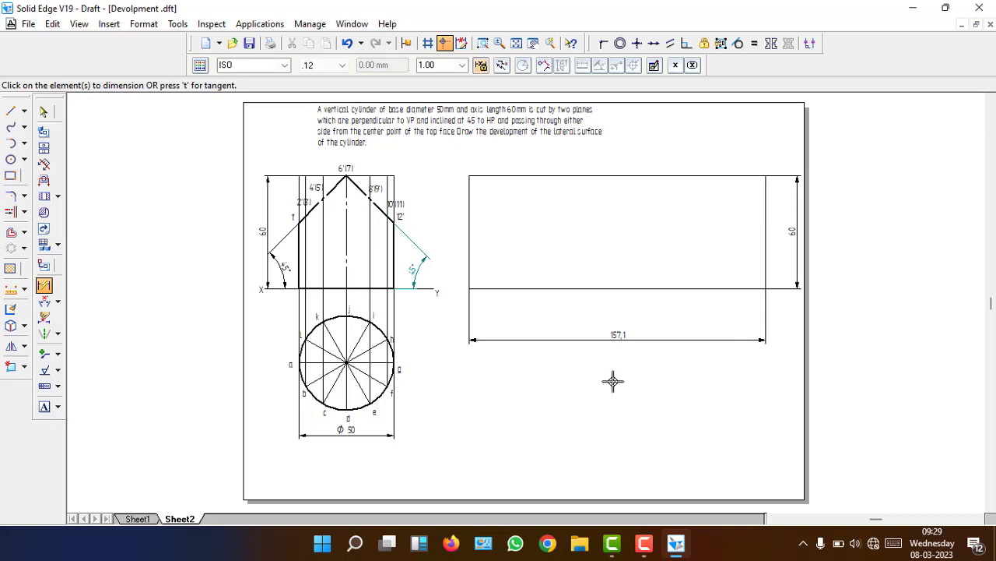
# Add the note "circumference=2*3.142*25=157.1mm" below the development rectangle's width dimension
pyautogui.click(44, 407)
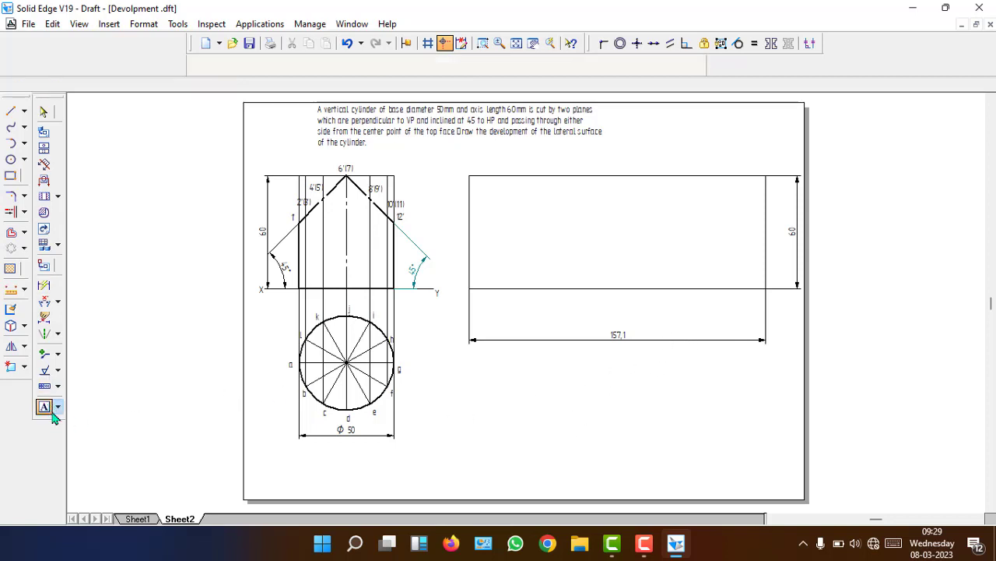
pyautogui.click(506, 378)
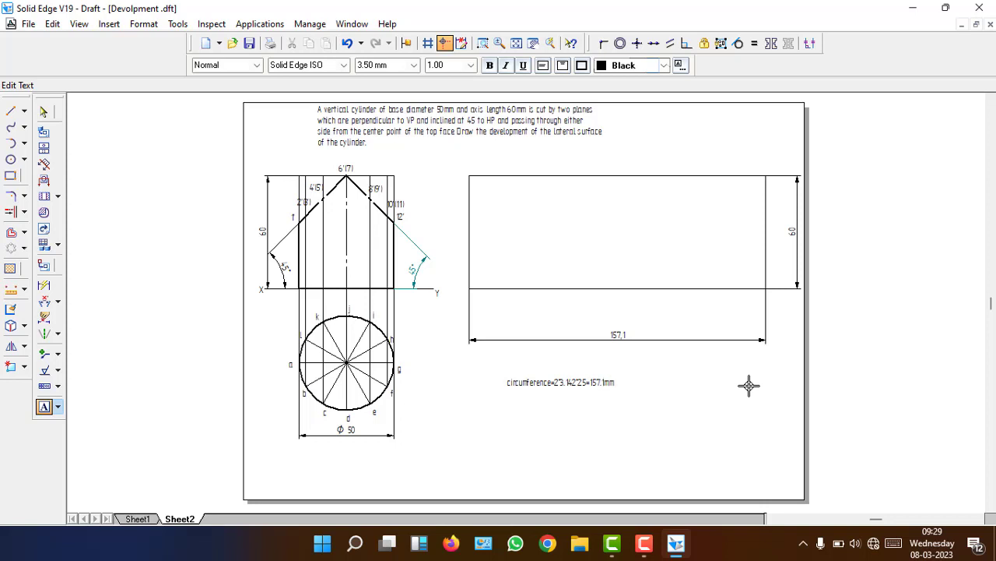
pyautogui.click(44, 111)
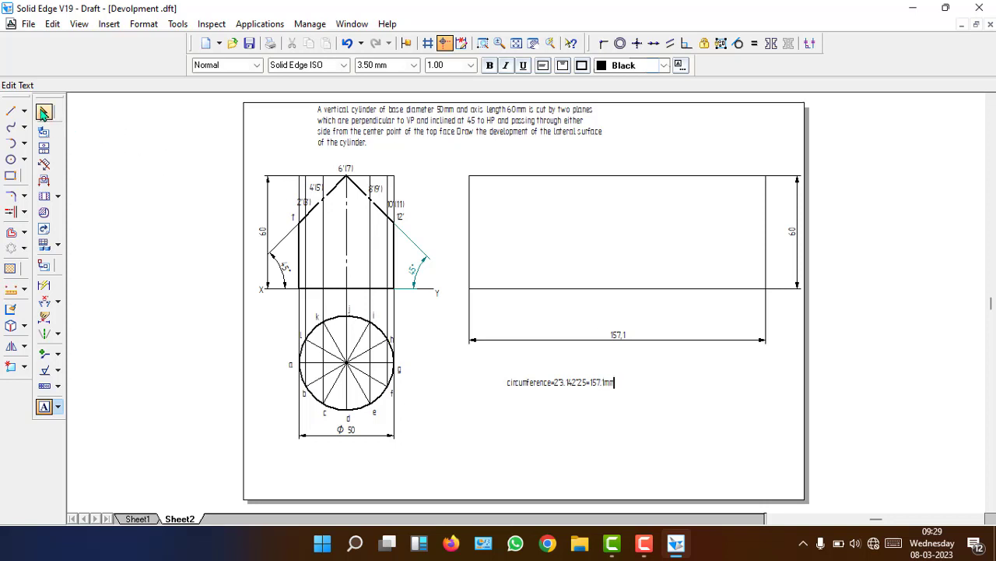
# Set the circumference note's font size to 10 mm
pyautogui.click(592, 387)
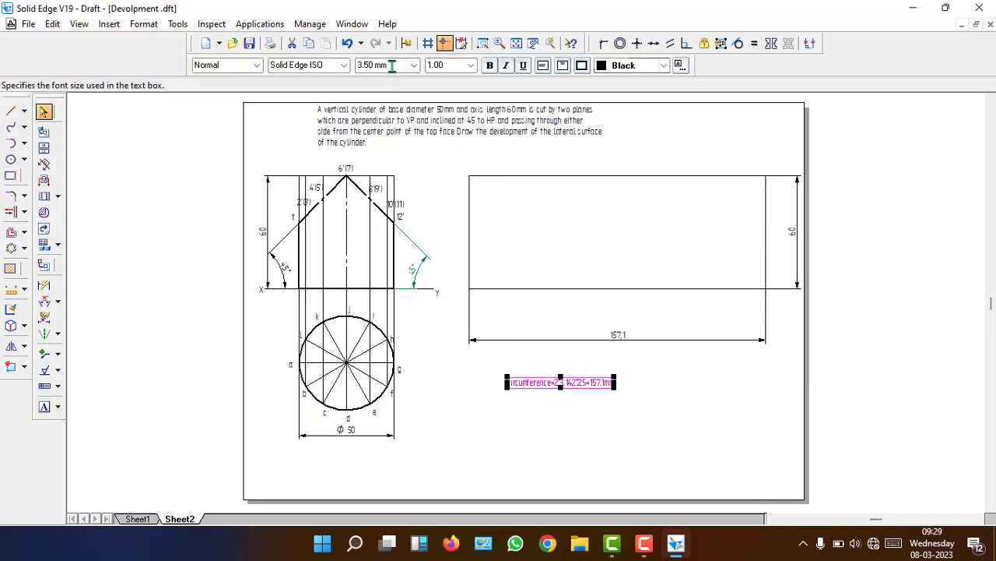
pyautogui.click(391, 66)
pyautogui.write('10')
pyautogui.press('Tab')
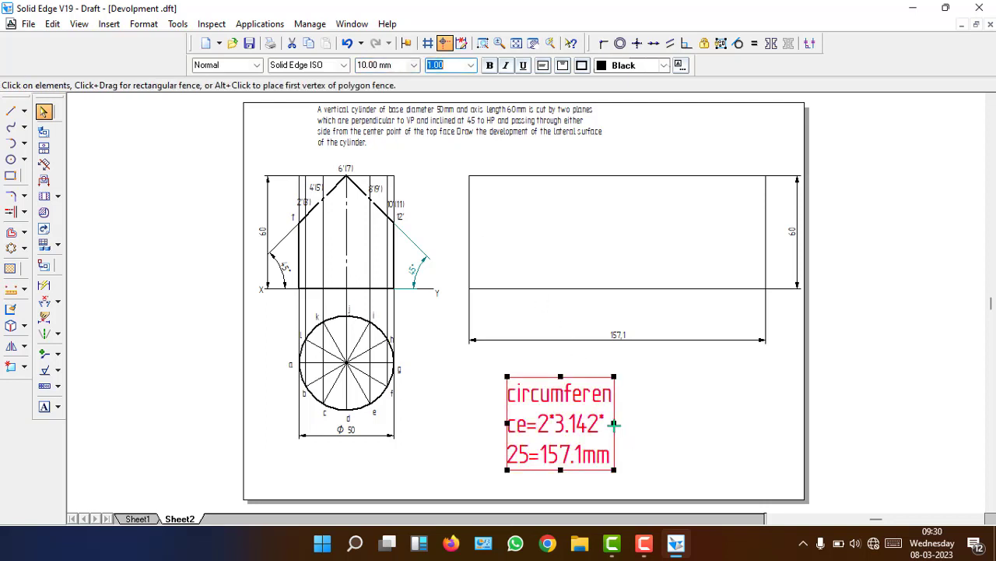
# Widen the circumference note's text box so it fits on one line and move the note lower on the sheet
pyautogui.moveTo(613, 425); pyautogui.dragTo(805, 423)
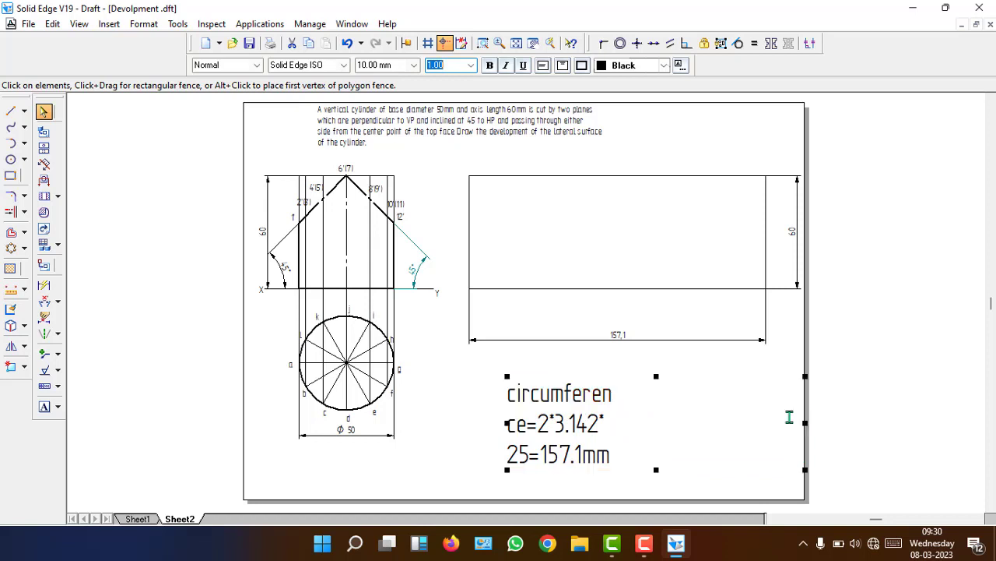
pyautogui.moveTo(499, 424); pyautogui.dragTo(467, 423)
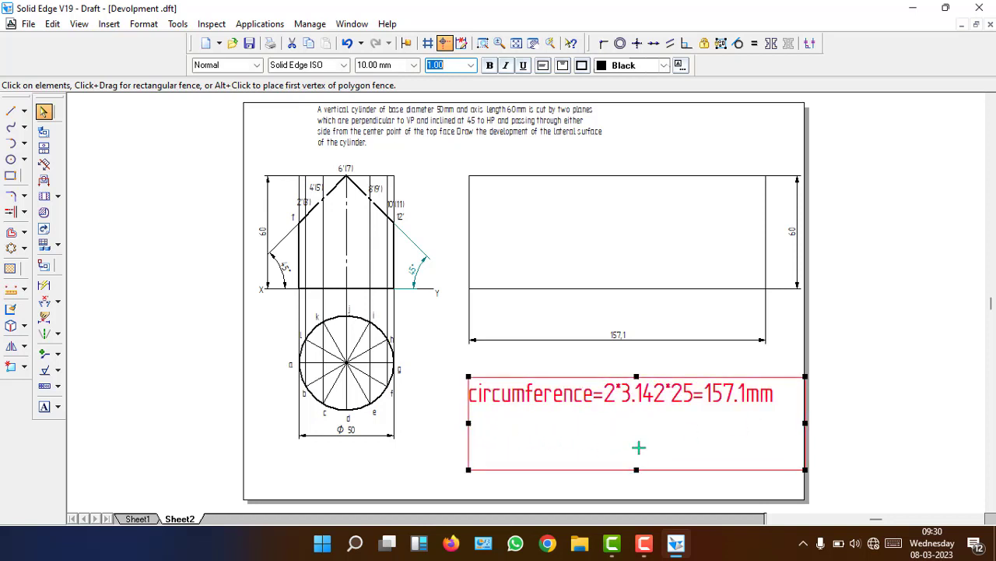
pyautogui.moveTo(665, 378); pyautogui.dragTo(639, 412)
pyautogui.click(780, 421)
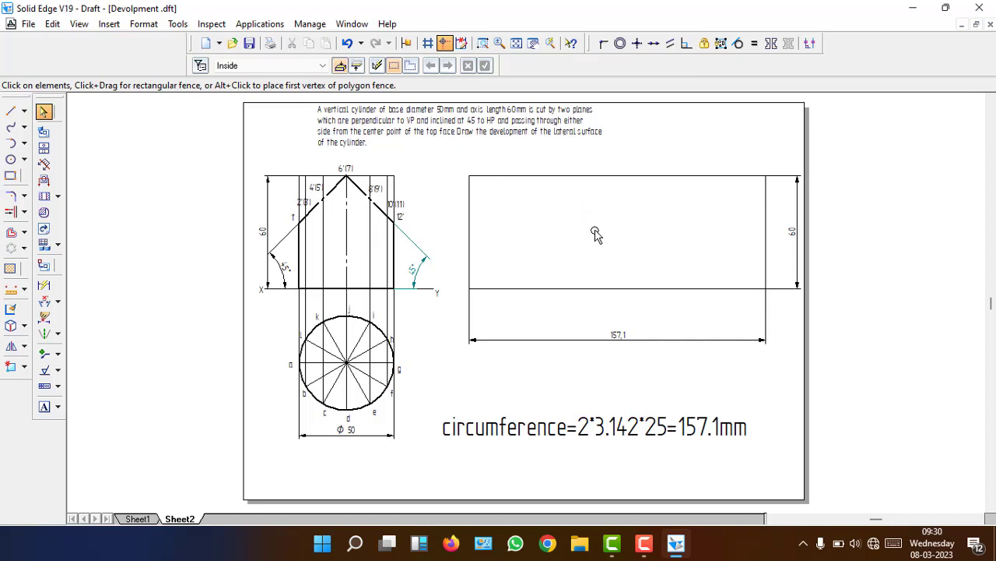
pyautogui.click(504, 176)
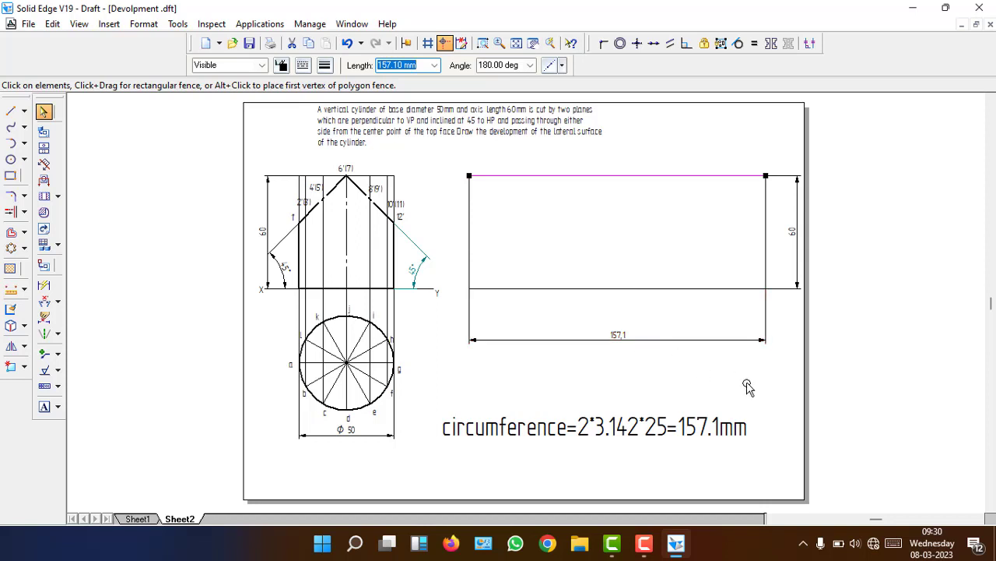
pyautogui.click(703, 317)
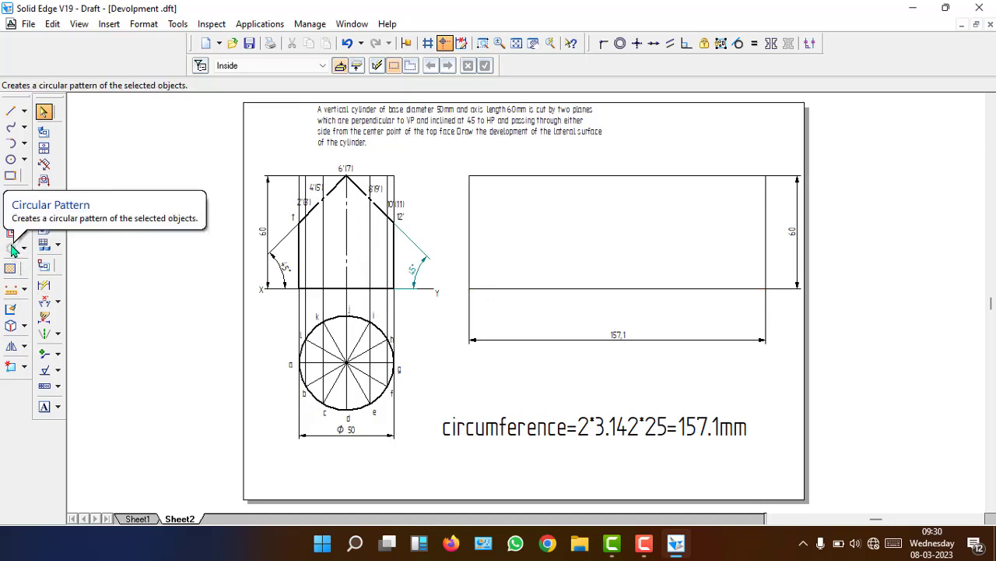
# Create a rectangular pattern of the development's left edge with X count 12, Y count 1 and X offset 157.1/12 mm across the rectangle
pyautogui.click(470, 238)
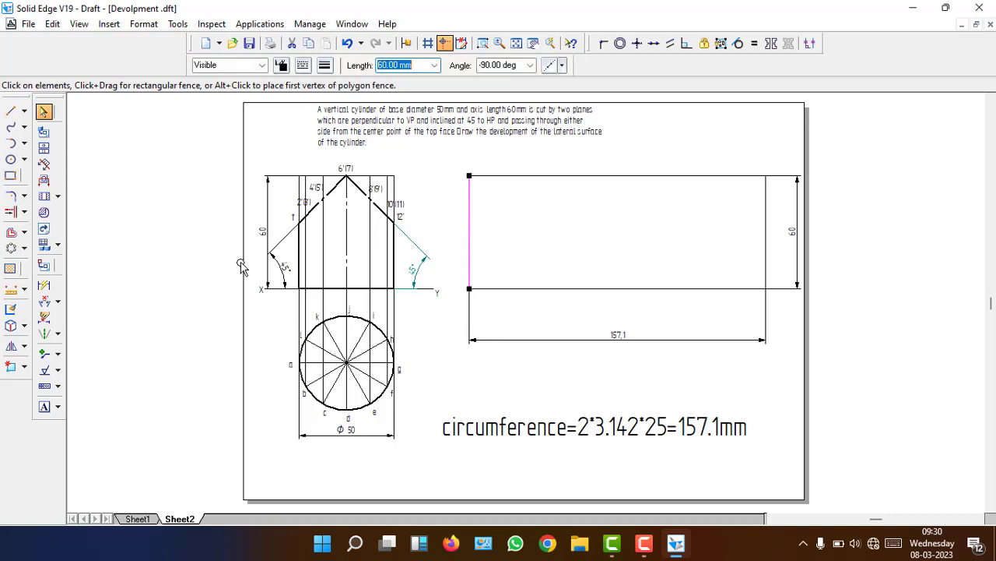
pyautogui.click(24, 248)
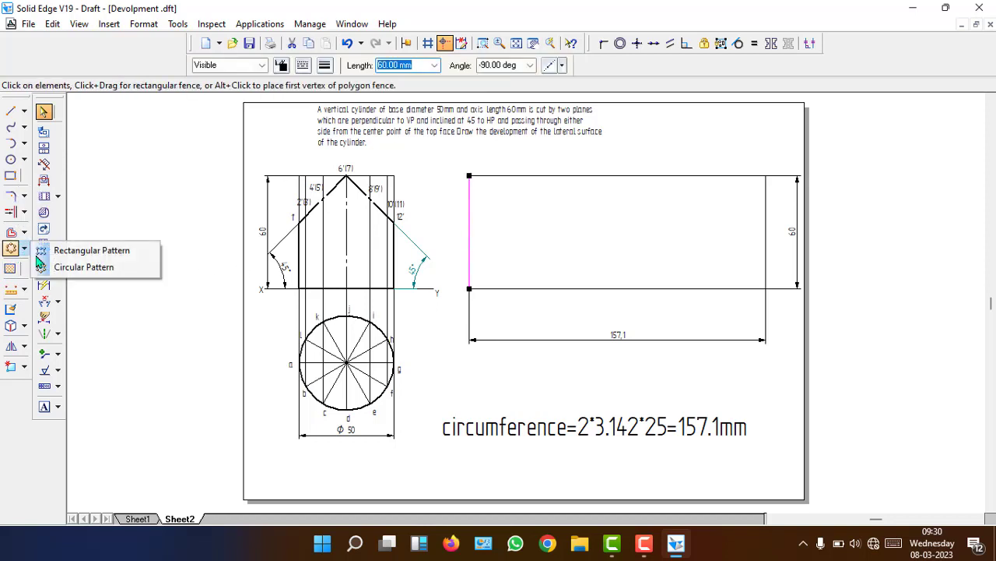
pyautogui.click(78, 250)
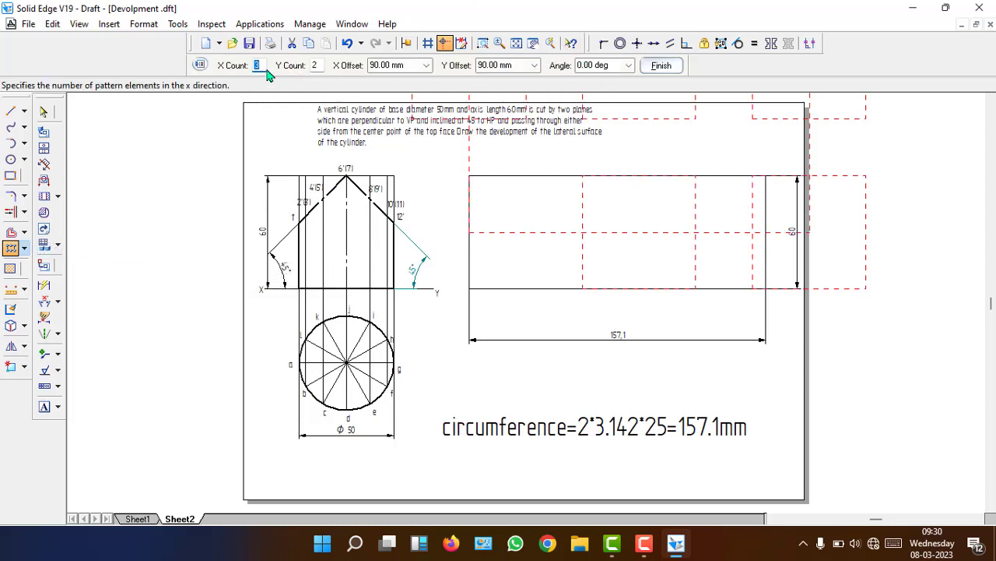
pyautogui.write('12')
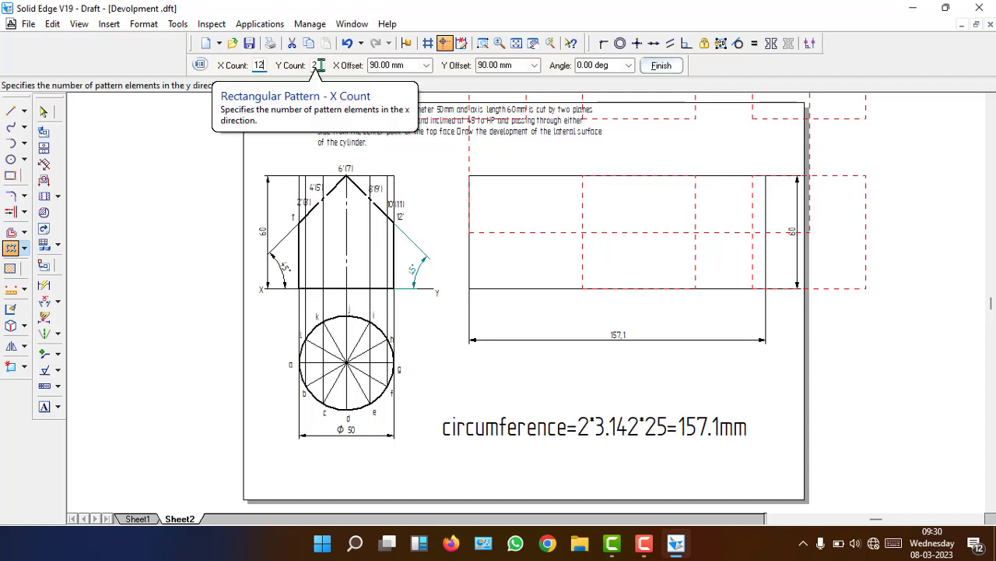
pyautogui.click(311, 67)
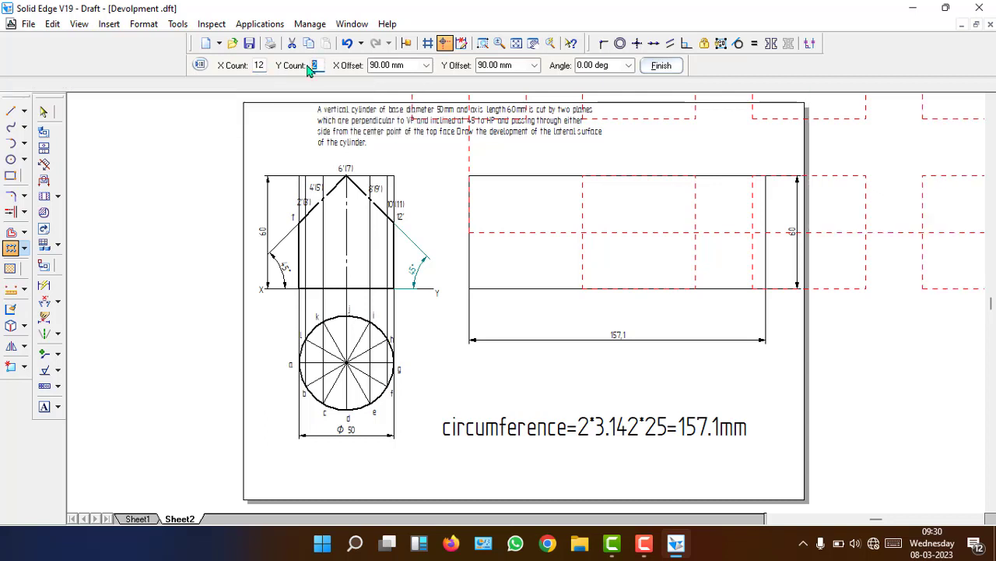
pyautogui.click(414, 66)
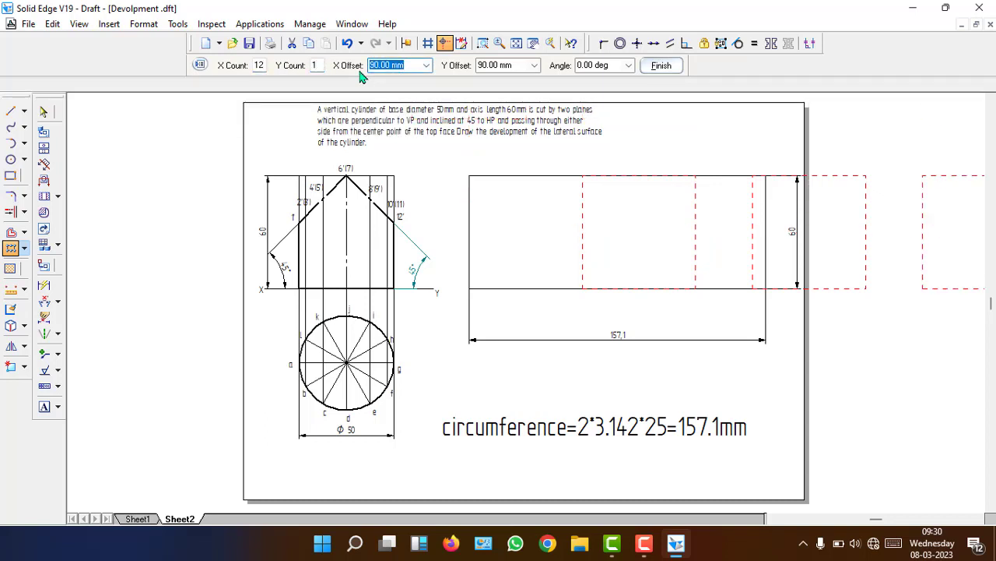
pyautogui.write('157.1/12')
pyautogui.click(522, 65)
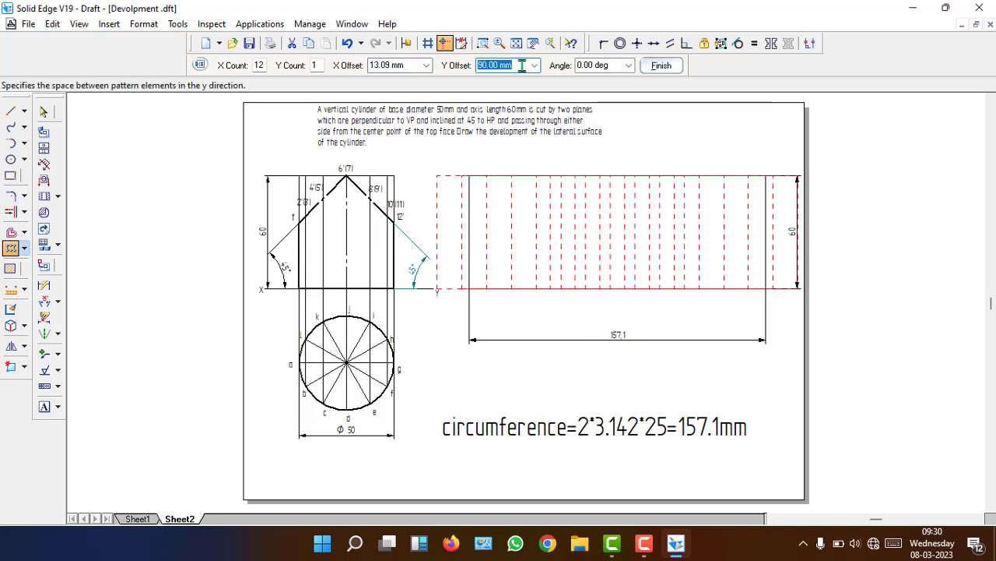
pyautogui.write('0')
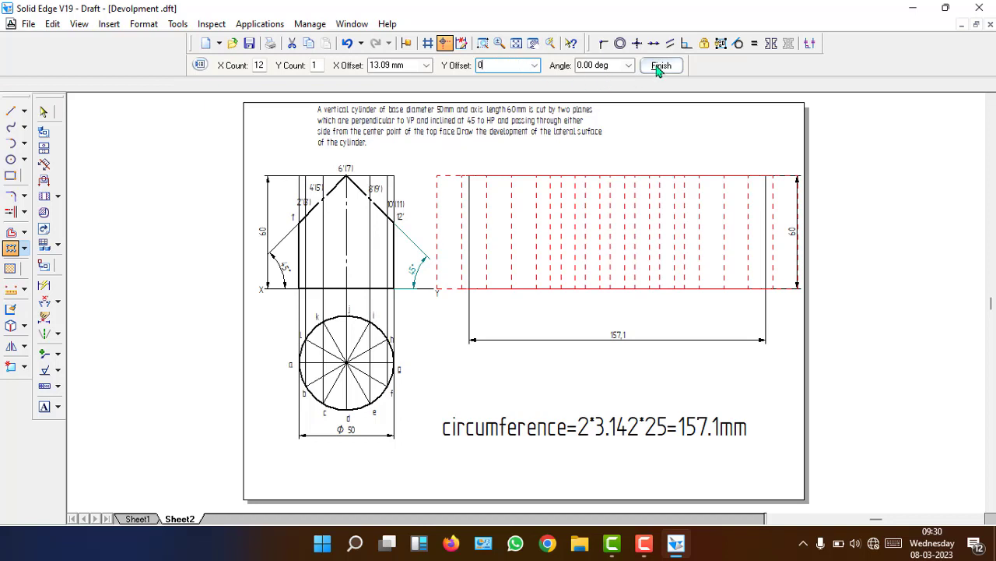
pyautogui.hotkey('ctrl', 'z')
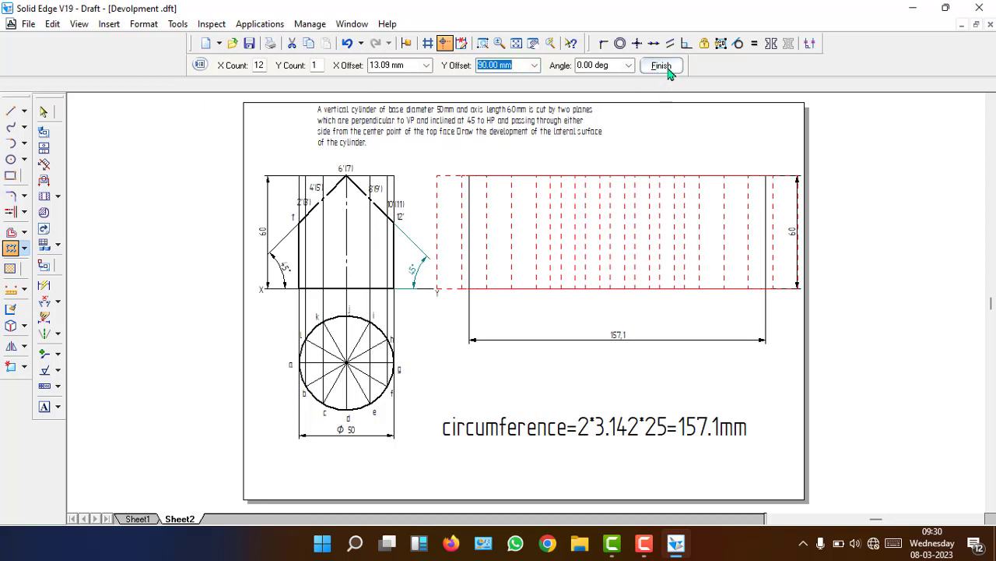
pyautogui.click(661, 66)
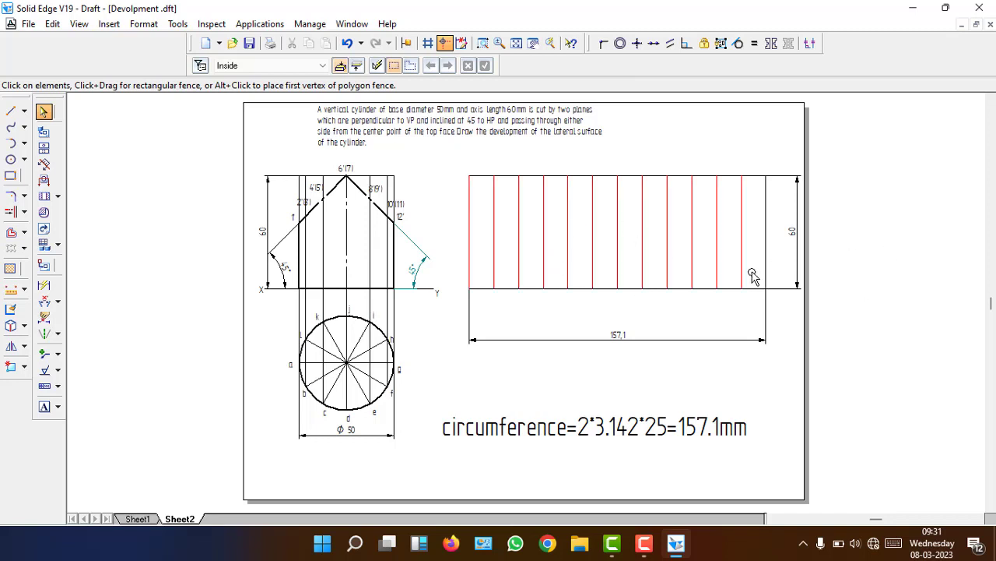
# Dimension the distance between the first two vertical division lines, placing it between the rectangle's base and the overall width dimension
pyautogui.click(58, 301)
pyautogui.click(86, 303)
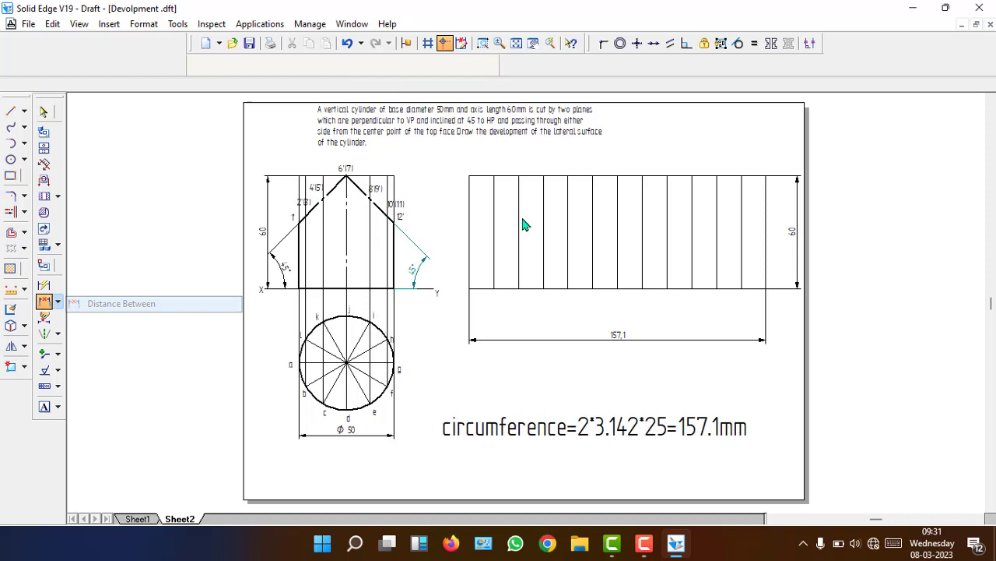
pyautogui.click(468, 179)
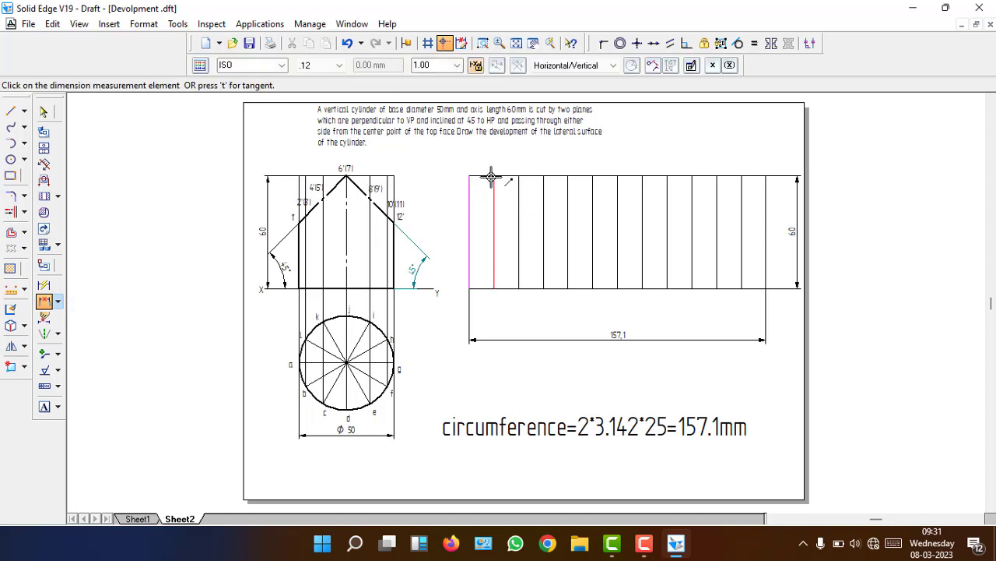
pyautogui.click(493, 181)
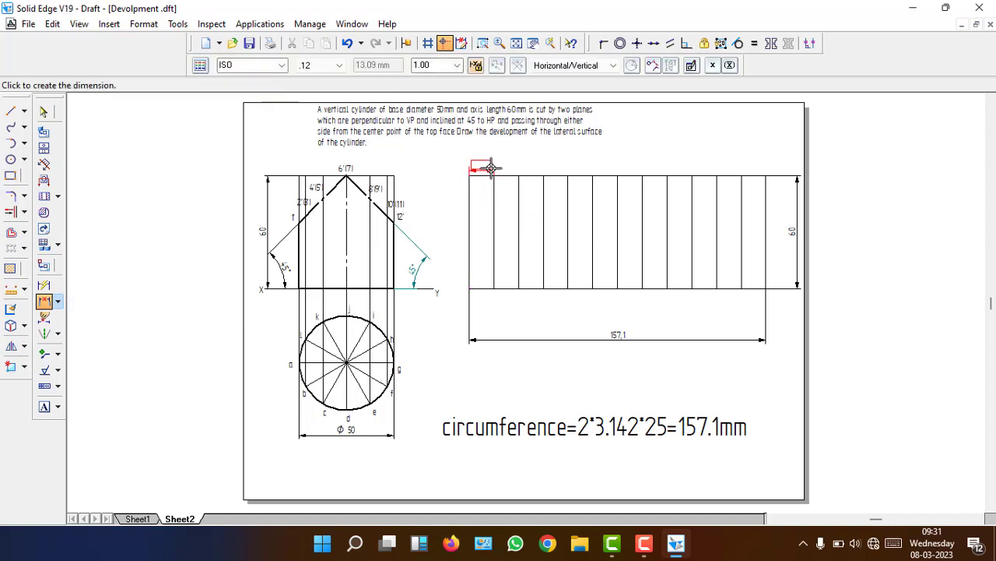
pyautogui.click(482, 310)
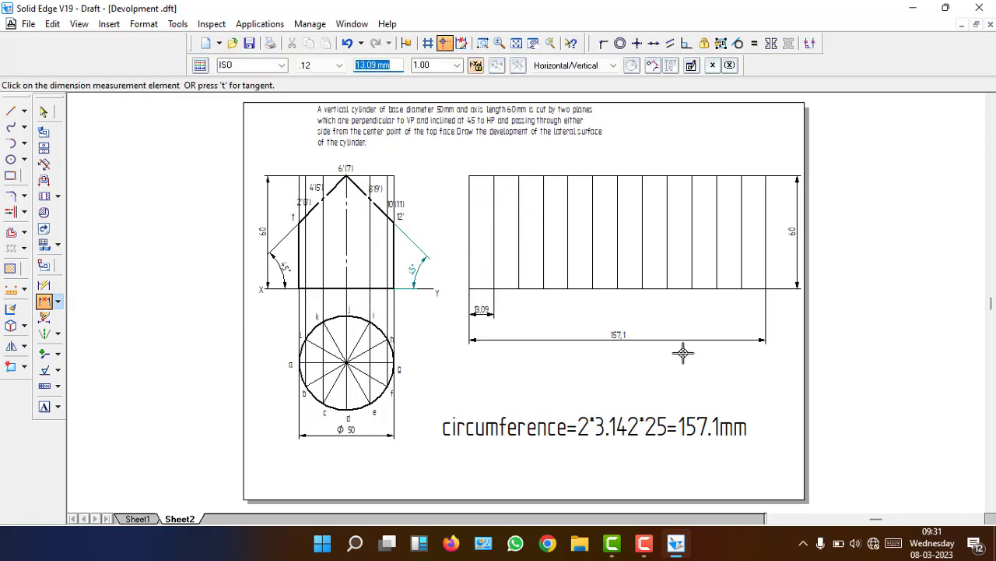
# Try offsetting the development's left edge as a single element by 157.1/12 mm, placing three successive copies to the right
pyautogui.click(482, 43)
pyautogui.moveTo(252, 163); pyautogui.dragTo(741, 423)
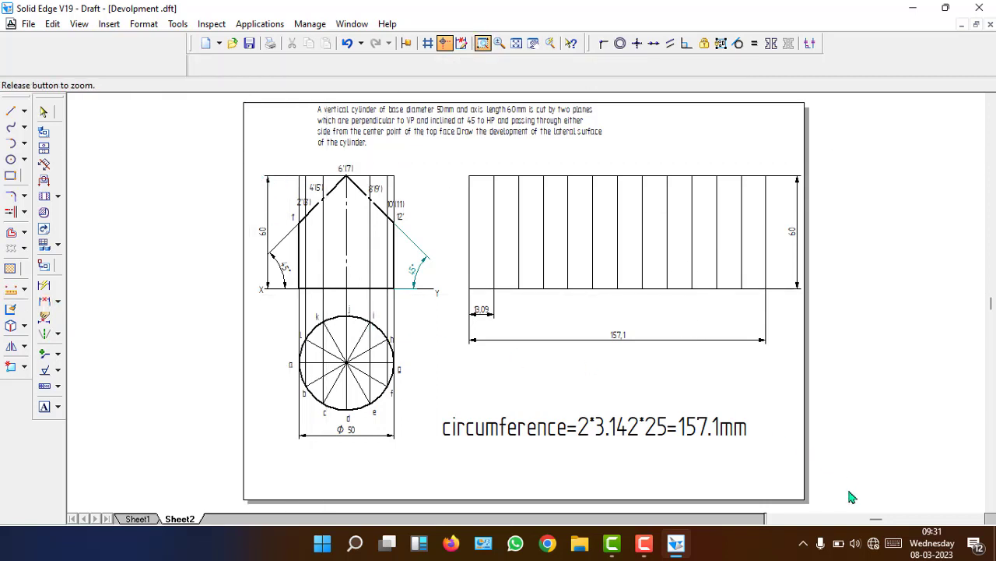
pyautogui.moveTo(851, 496); pyautogui.dragTo(850, 497)
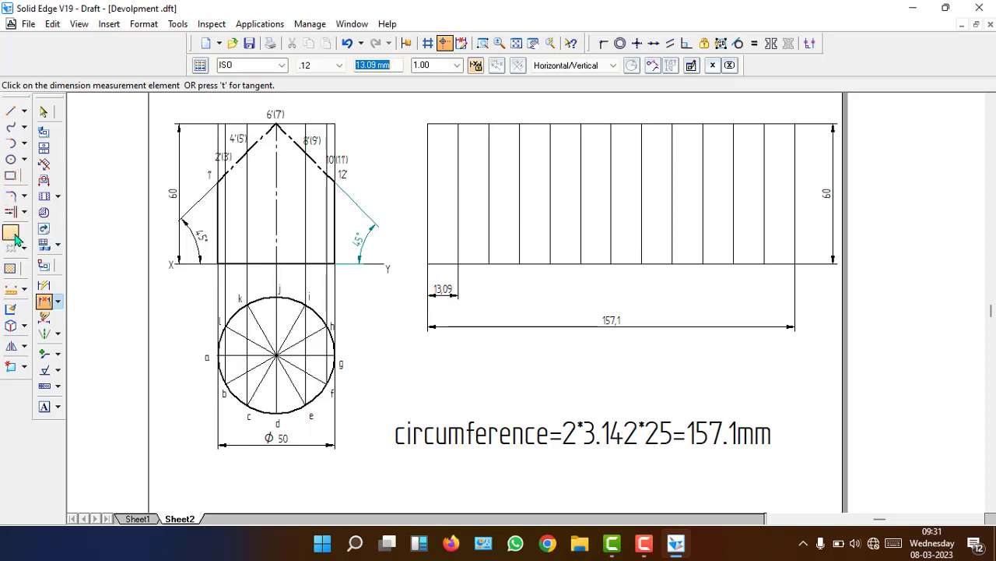
pyautogui.click(14, 234)
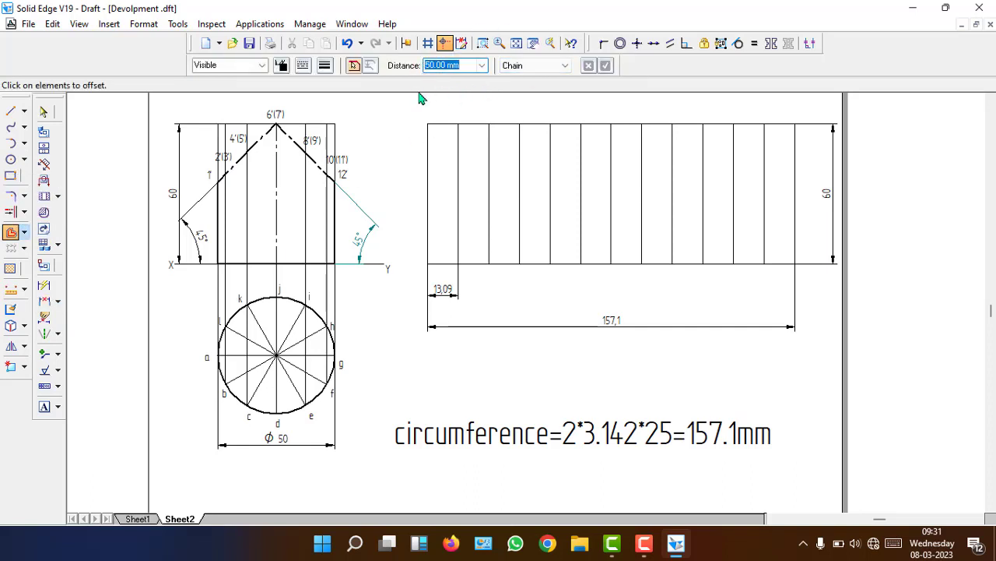
pyautogui.click(560, 72)
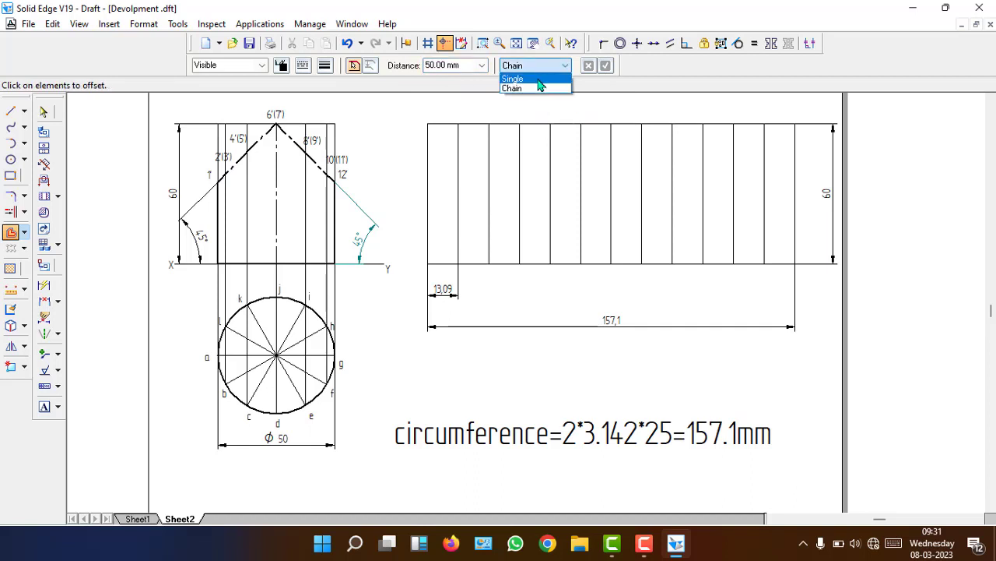
pyautogui.click(541, 80)
pyautogui.click(425, 174)
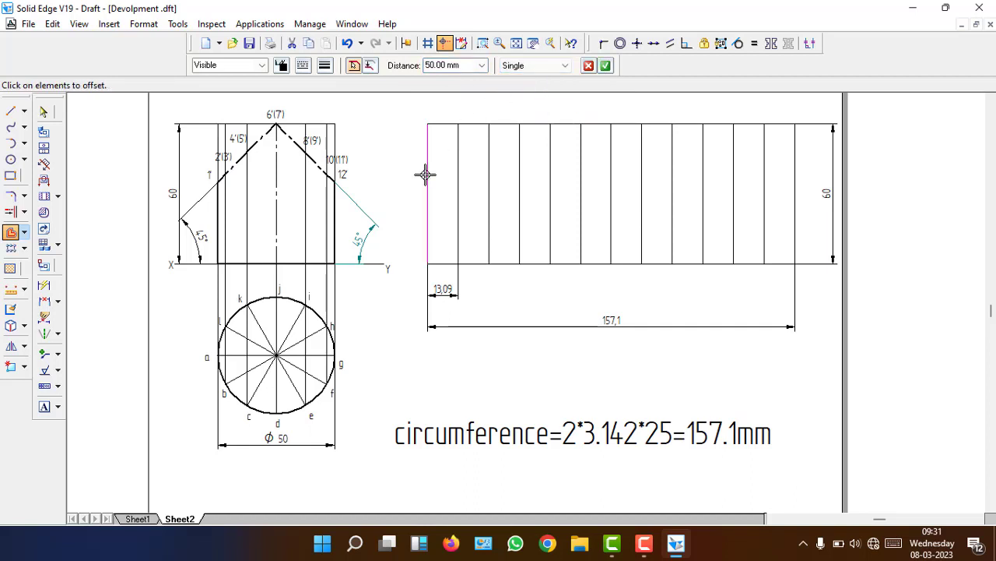
pyautogui.click(606, 66)
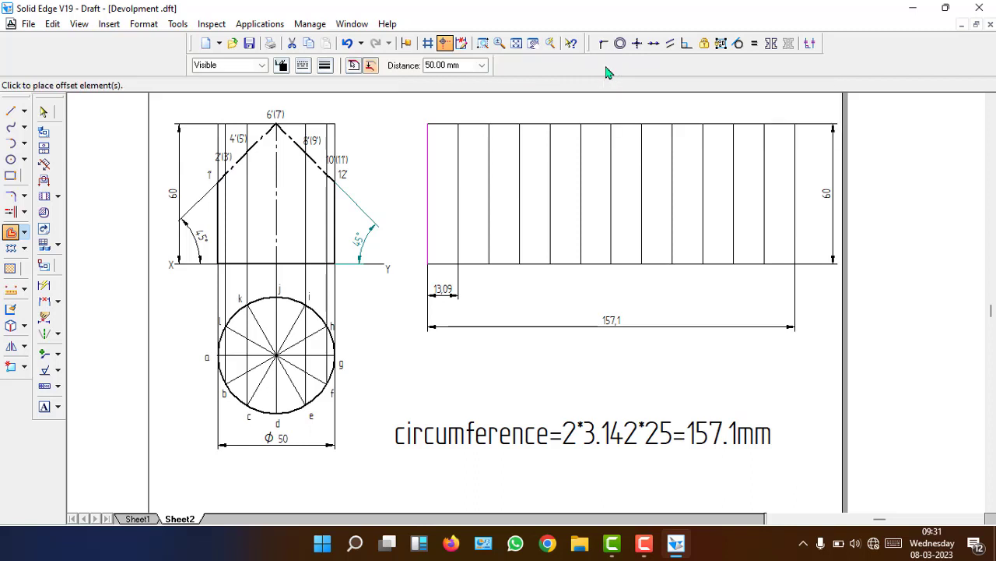
pyautogui.click(468, 65)
pyautogui.write('157.1')
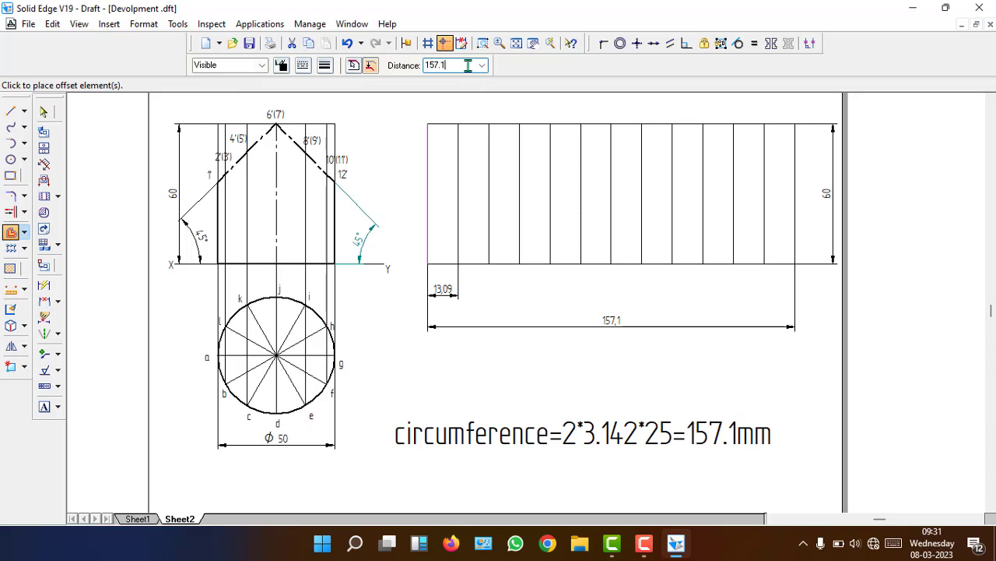
pyautogui.write('/12')
pyautogui.press('Return')
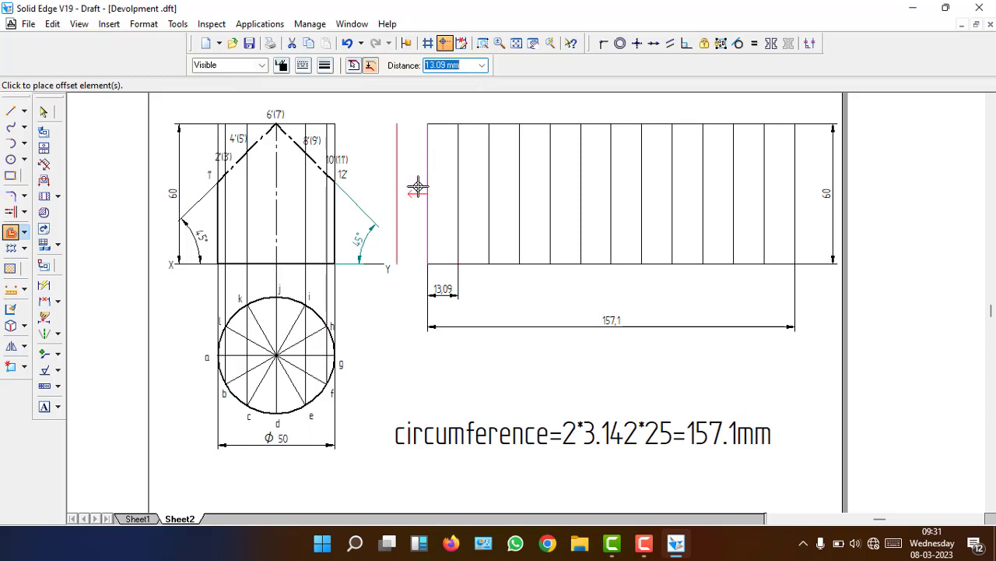
pyautogui.click(471, 188)
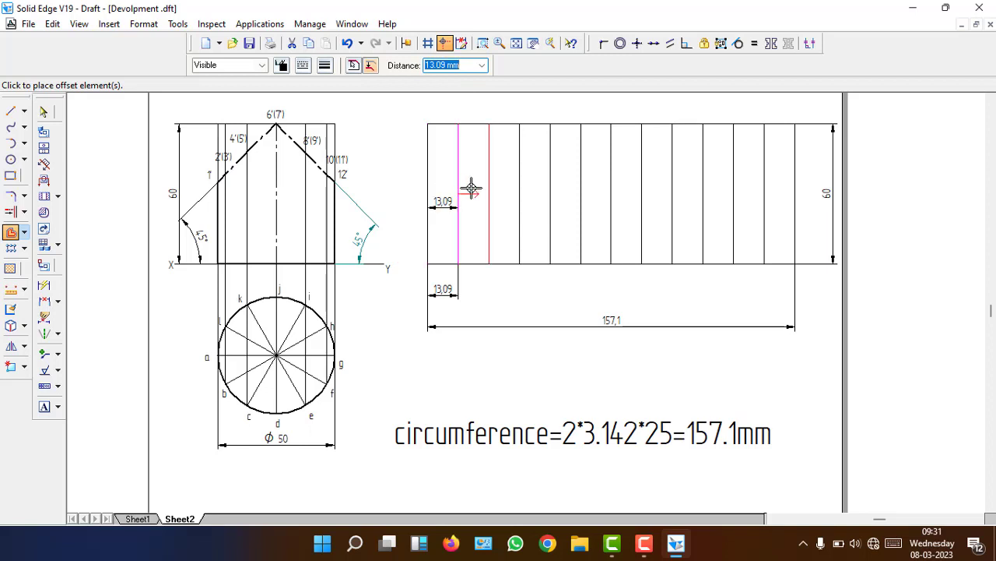
pyautogui.click(499, 185)
pyautogui.click(537, 177)
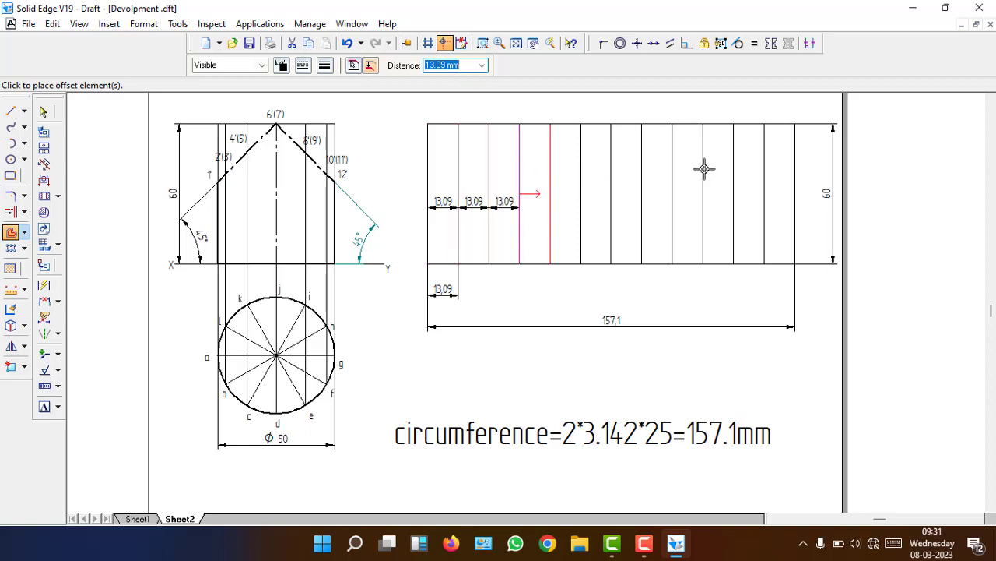
# End the offset and undo the offset copies of the left edge with their spacing dimensions
pyautogui.press('Escape')
pyautogui.hotkey('ctrl', 'z')
pyautogui.hotkey('ctrl', 'z')
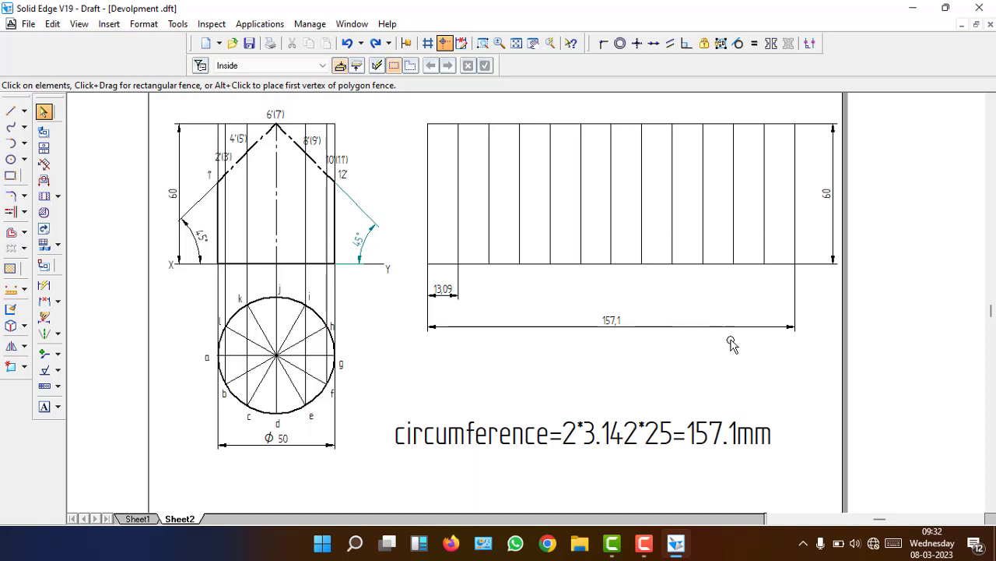
# Add text labels A, B and C at 3.50 mm size below the first three division lines of the development
pyautogui.click(45, 405)
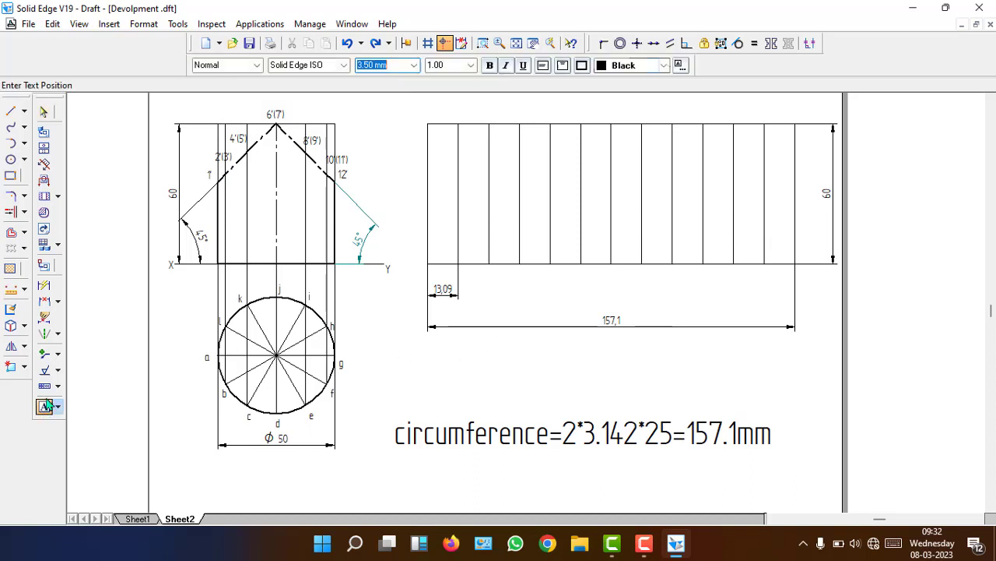
pyautogui.click(422, 278)
pyautogui.write('A')
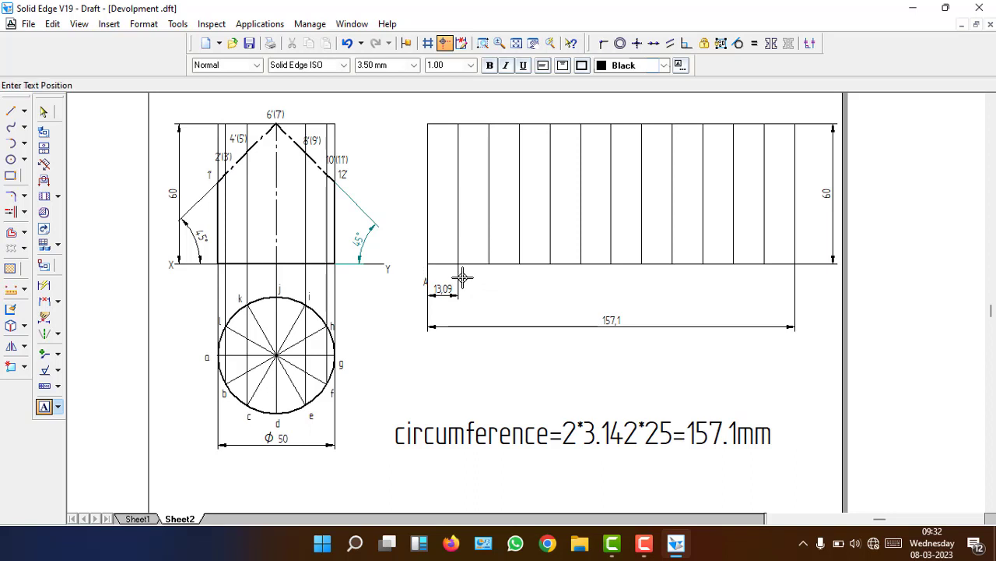
pyautogui.click(441, 260)
pyautogui.click(463, 280)
pyautogui.write('B')
pyautogui.click(487, 280)
pyautogui.write('C')
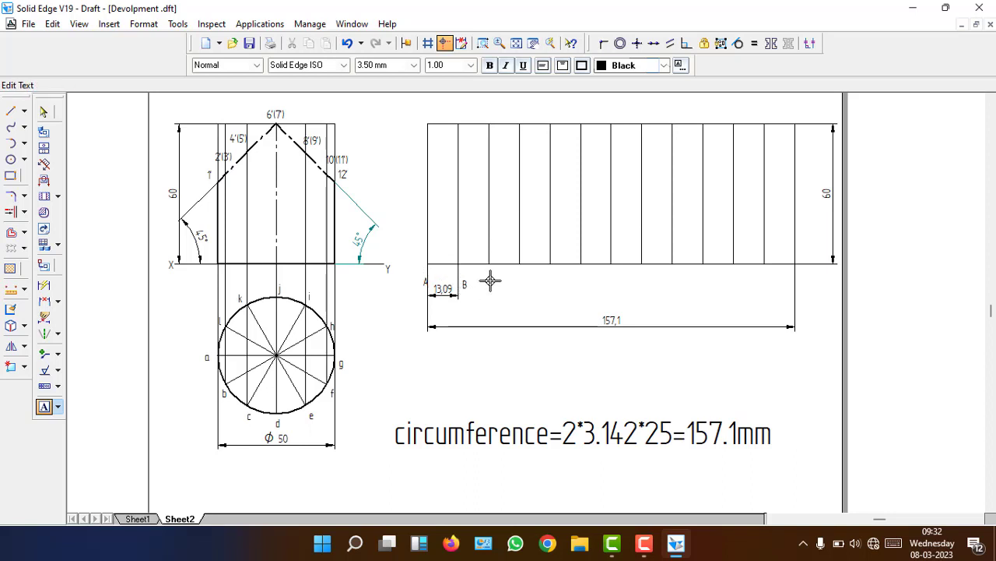
# Label the fourth to seventh division lines D, E, F and G below the development's base
pyautogui.click(519, 281)
pyautogui.write('D')
pyautogui.click(548, 279)
pyautogui.write('E')
pyautogui.click(585, 282)
pyautogui.write('F')
pyautogui.click(613, 285)
pyautogui.write('G')
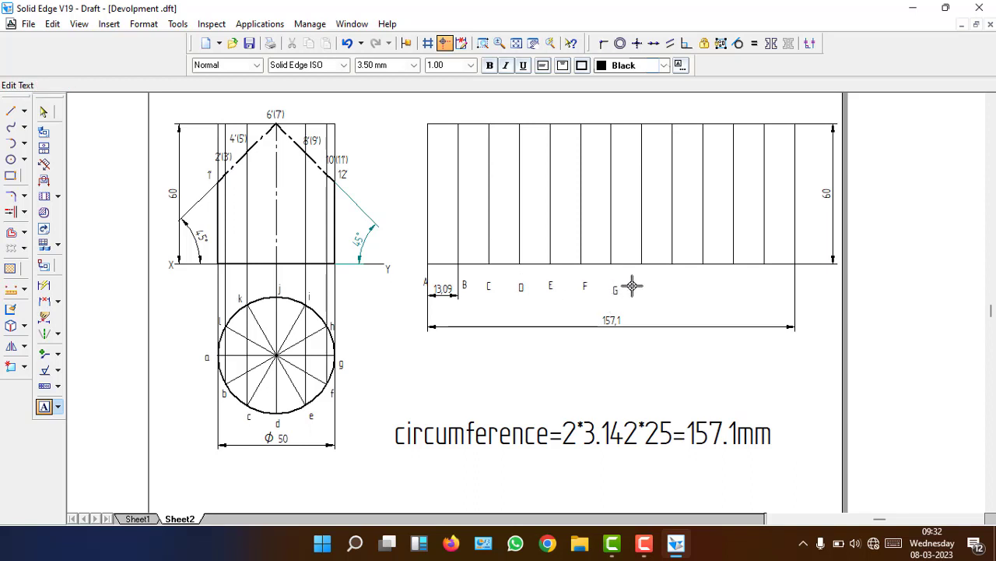
# Label the remaining division lines H, I, J, K, L and the right edge A below the development's base
pyautogui.click(641, 283)
pyautogui.write('H')
pyautogui.click(674, 289)
pyautogui.write('I')
pyautogui.click(706, 284)
pyautogui.write('J')
pyautogui.click(736, 285)
pyautogui.write('K')
pyautogui.click(768, 283)
pyautogui.write('L')
pyautogui.click(792, 285)
pyautogui.write('A')
# Label the tops of the first seven division lines 1, 2, 4, 6, 8, 10 and 12 along the development's upper edge
pyautogui.scroll(1, 475, 234)
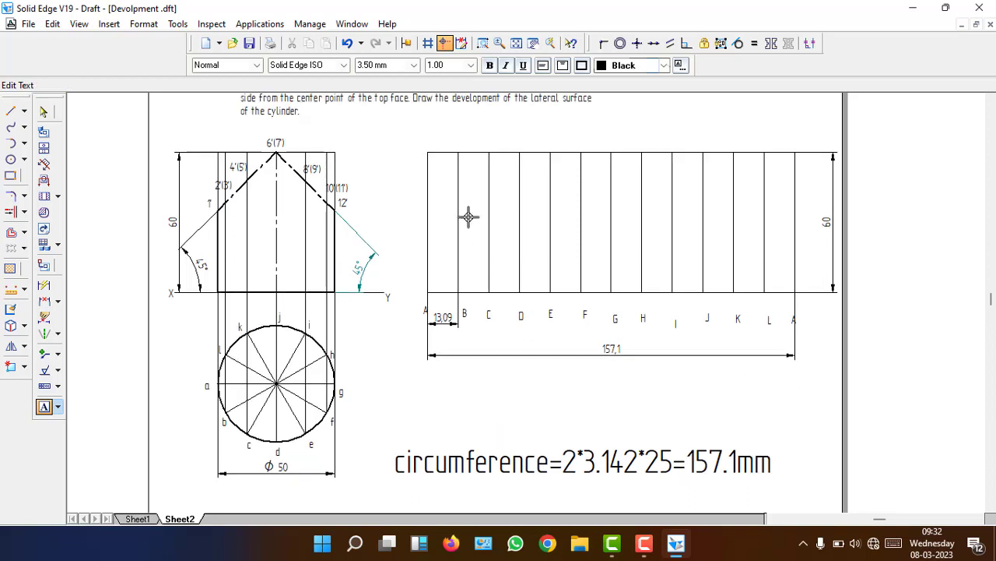
pyautogui.click(423, 140)
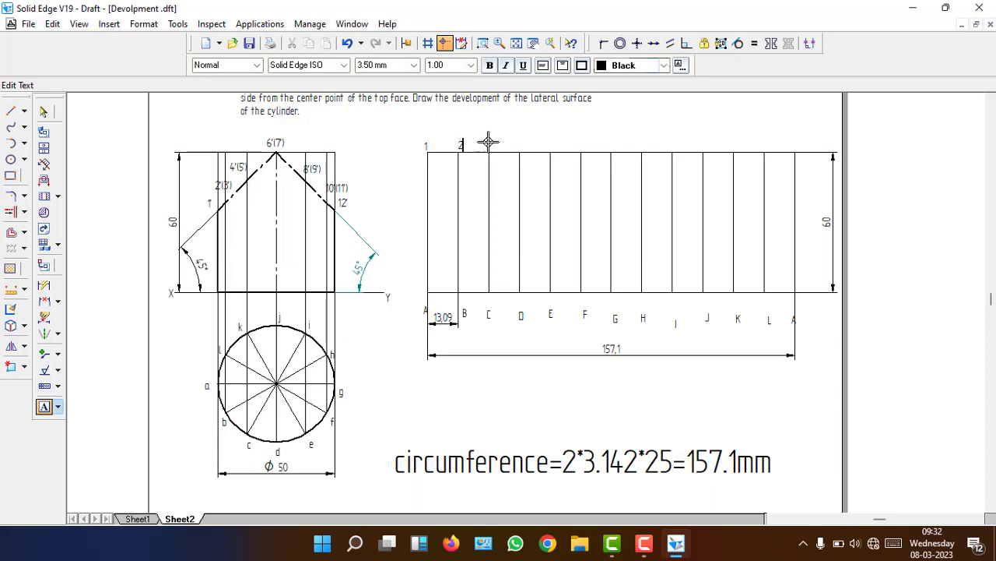
pyautogui.write('4')
pyautogui.click(519, 143)
pyautogui.write('6')
pyautogui.click(552, 142)
pyautogui.write('8')
pyautogui.click(583, 139)
pyautogui.write('10')
pyautogui.click(618, 148)
pyautogui.write('12')
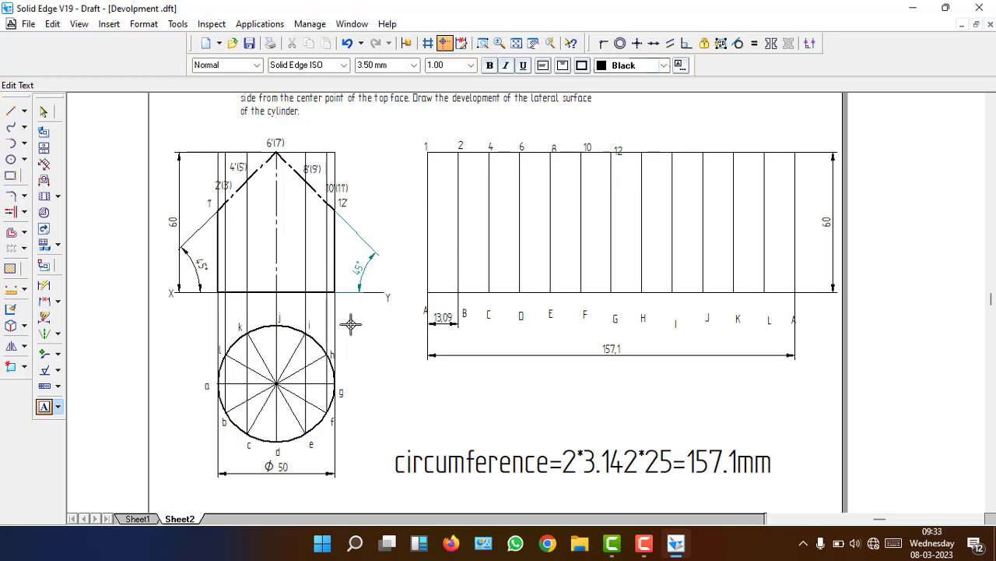
# Label the tops of the remaining division lines 11, 9, 7, 5, 3 and 1 along the development's upper edge
pyautogui.click(644, 149)
pyautogui.write('11')
pyautogui.write('9')
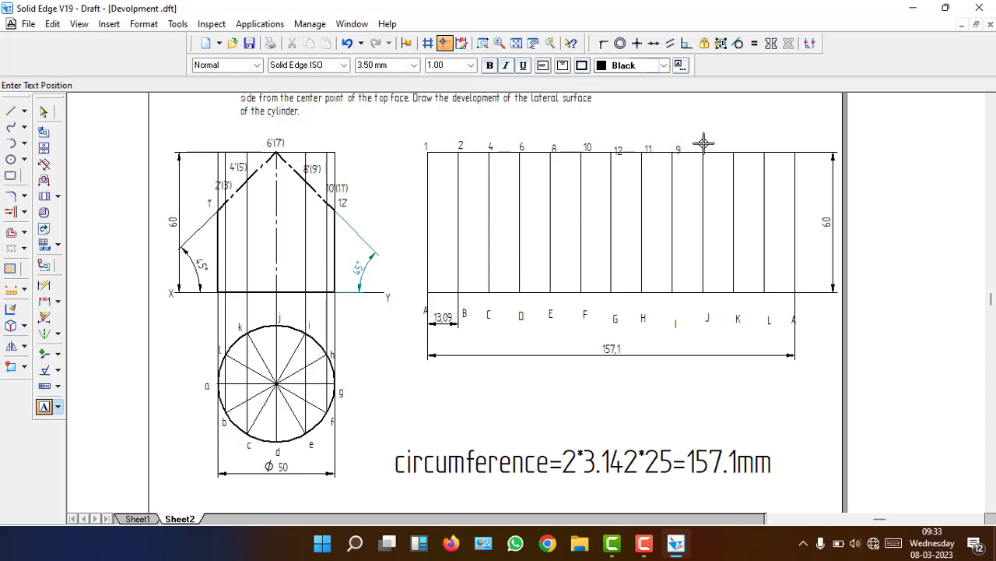
pyautogui.click(705, 148)
pyautogui.write('7')
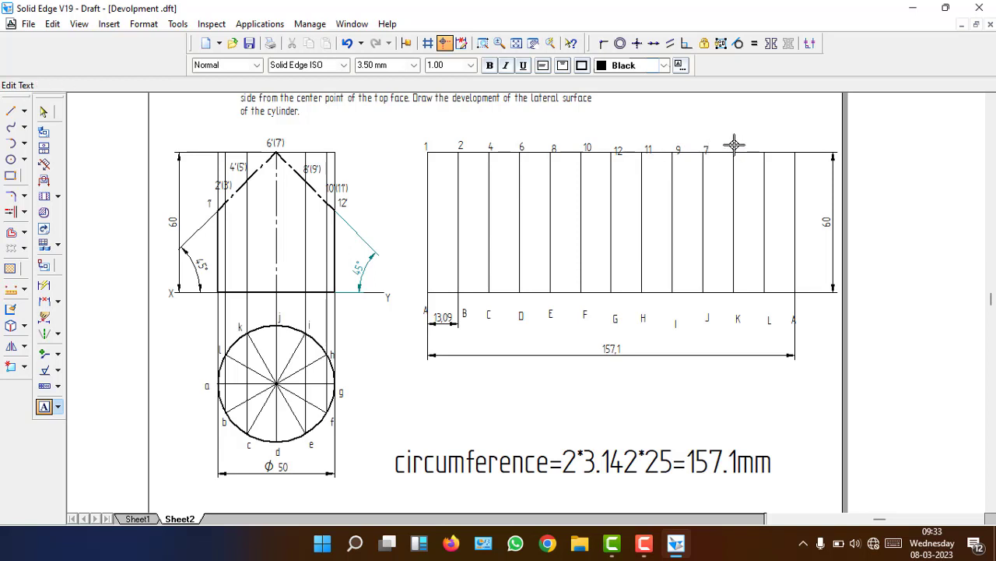
pyautogui.click(734, 145)
pyautogui.write('5')
pyautogui.click(766, 143)
pyautogui.write('3')
pyautogui.click(796, 143)
pyautogui.write('1')
# Move the label 12 upward so it clears the development's upper edge
pyautogui.click(483, 43)
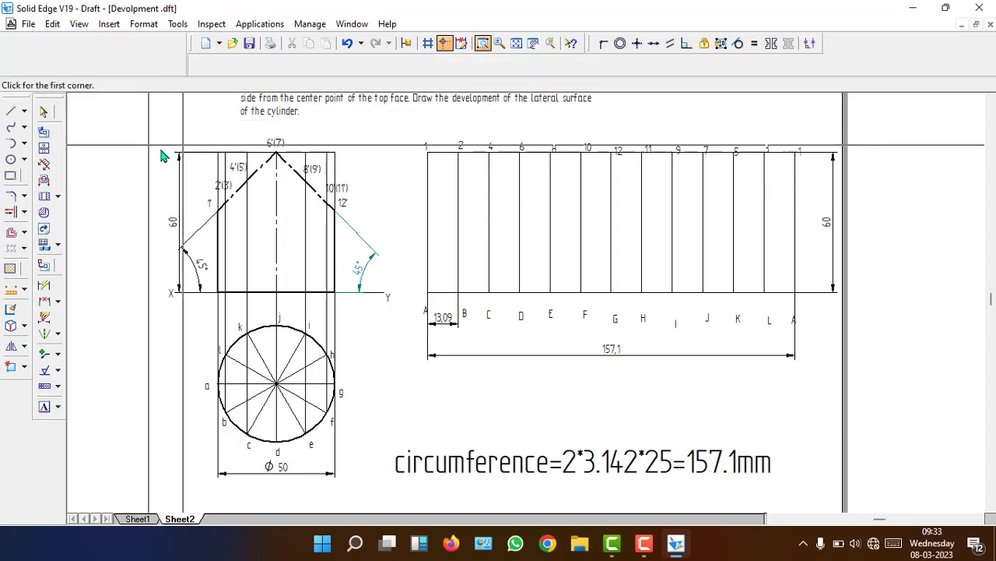
pyautogui.moveTo(148, 134); pyautogui.dragTo(864, 486)
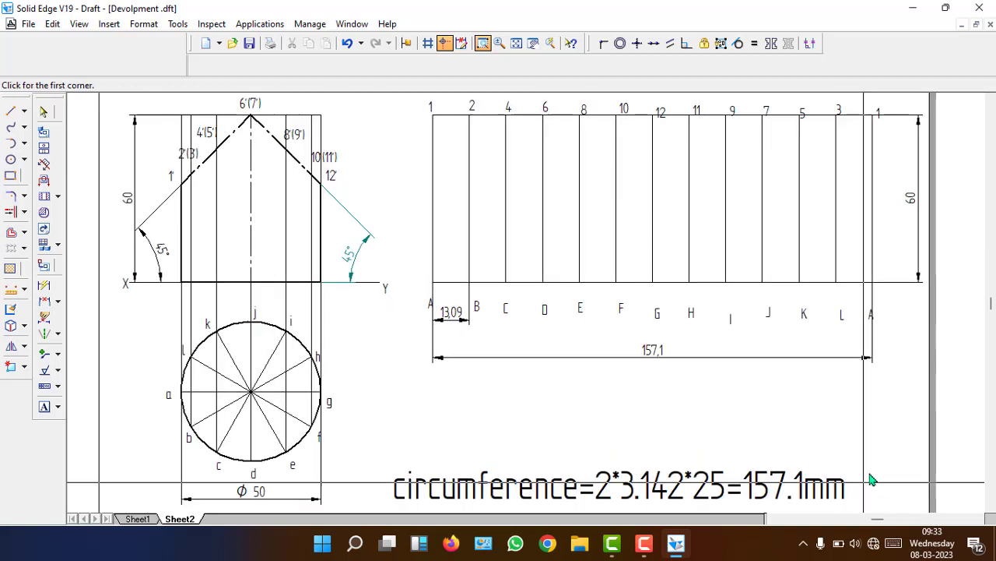
pyautogui.scroll(1, 679, 312)
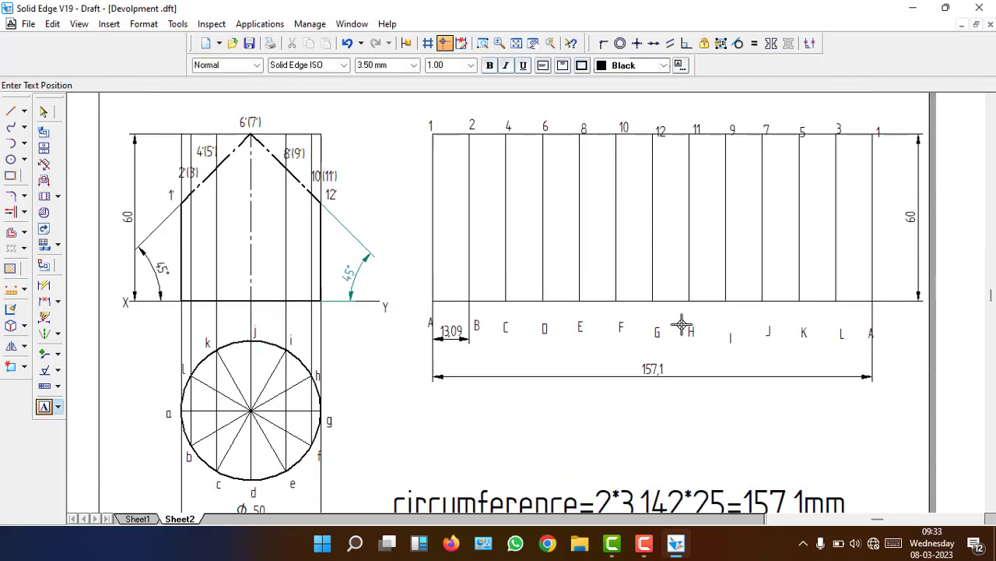
pyautogui.click(43, 112)
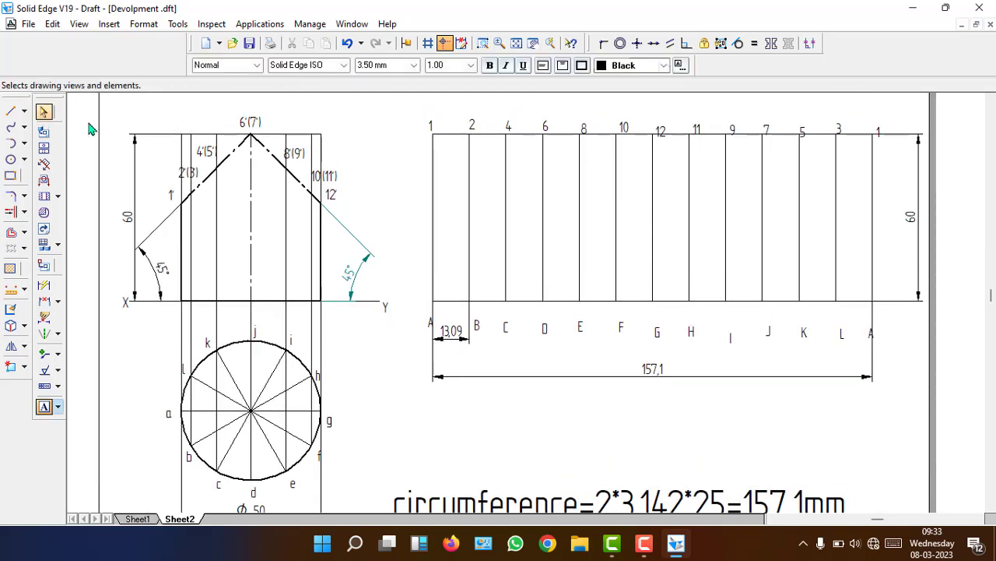
pyautogui.click(669, 127)
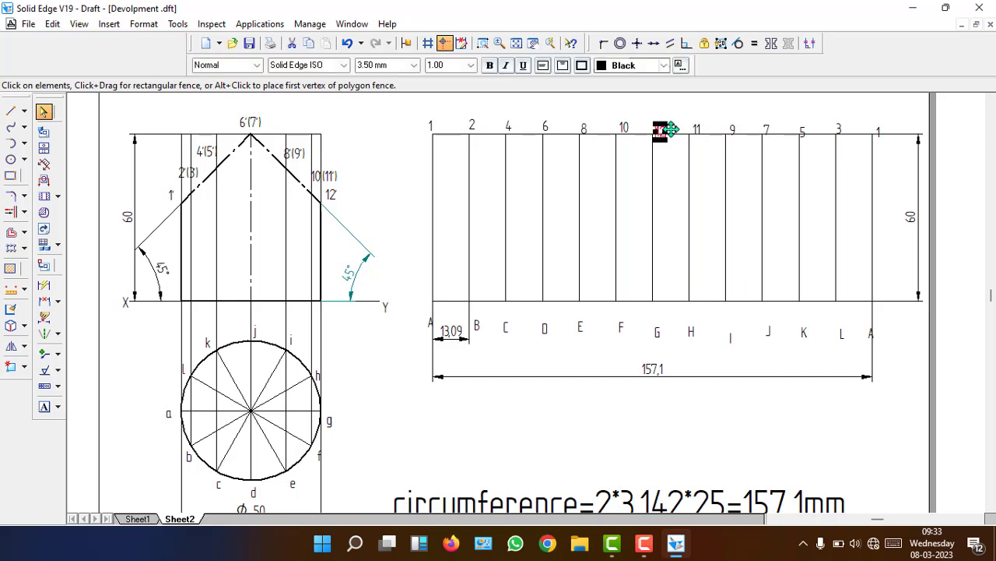
pyautogui.doubleClick(667, 130)
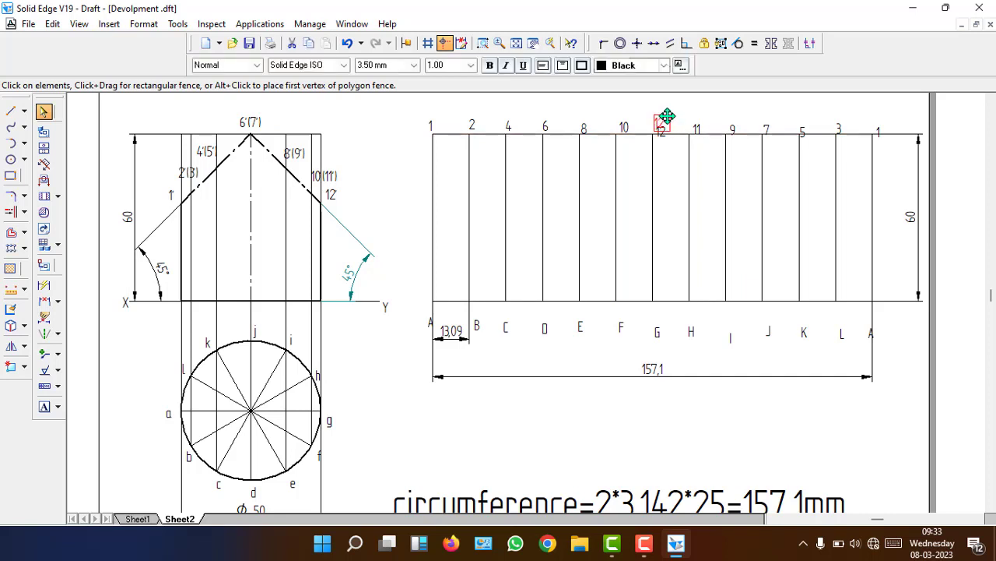
pyautogui.click(681, 185)
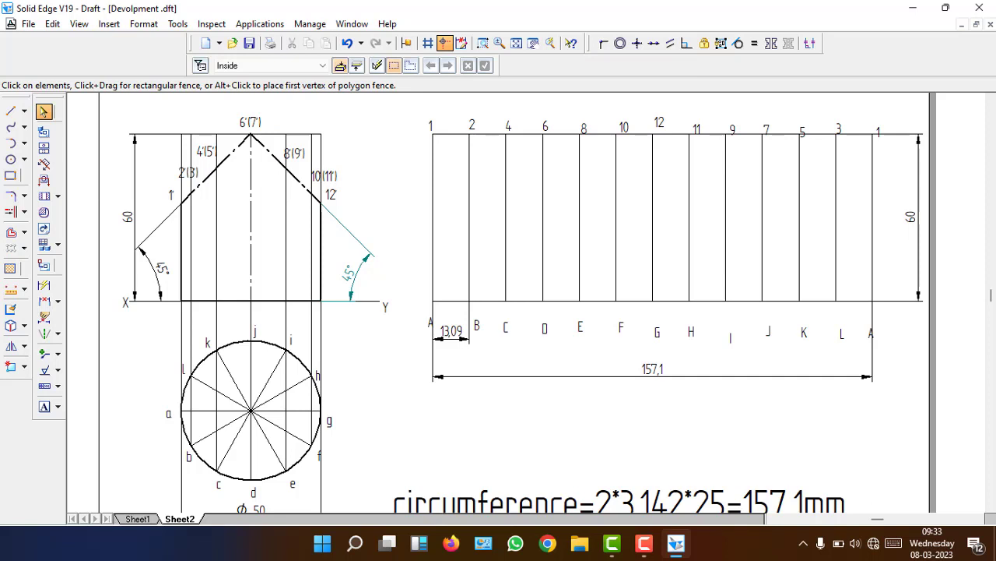
# Draw a thin horizontal projection line from point 1' through 12' across the development to its right edge
pyautogui.click(11, 112)
pyautogui.click(325, 69)
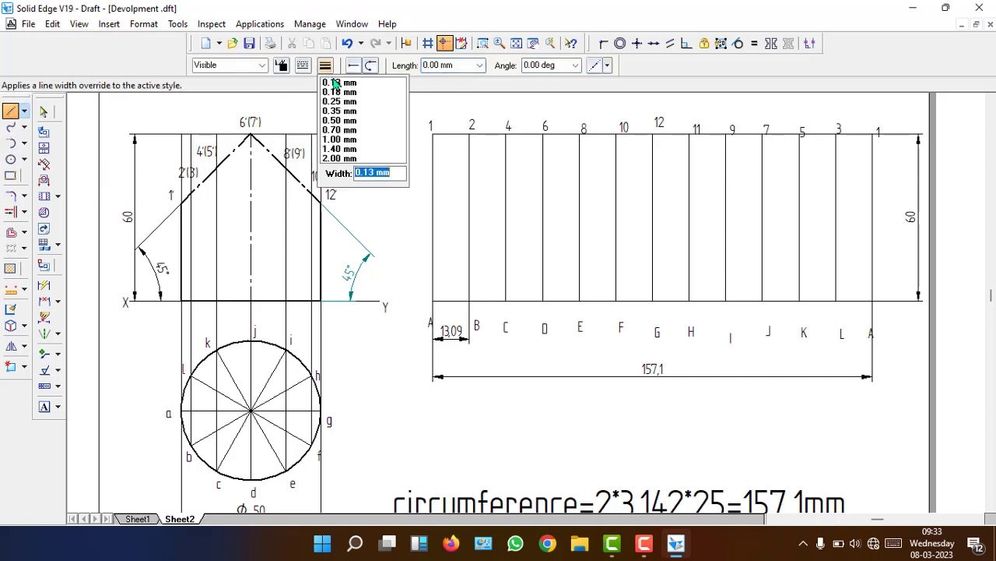
pyautogui.click(334, 77)
pyautogui.click(325, 67)
pyautogui.click(336, 89)
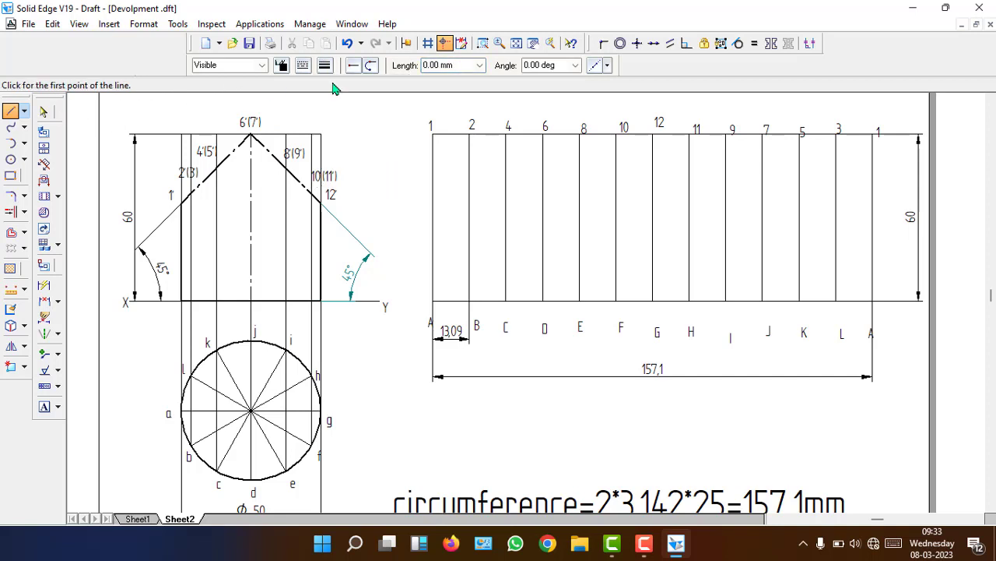
pyautogui.click(181, 203)
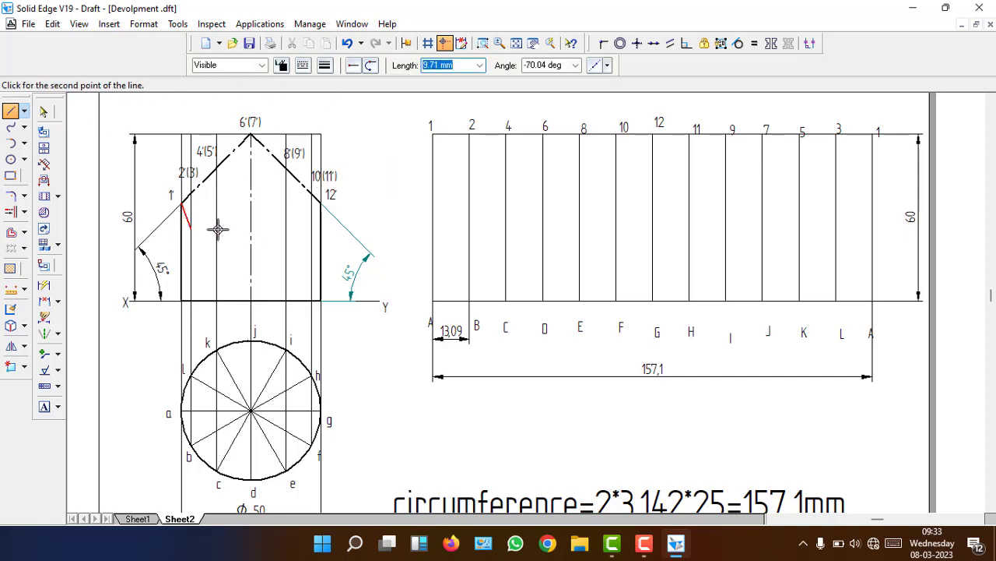
pyautogui.click(319, 203)
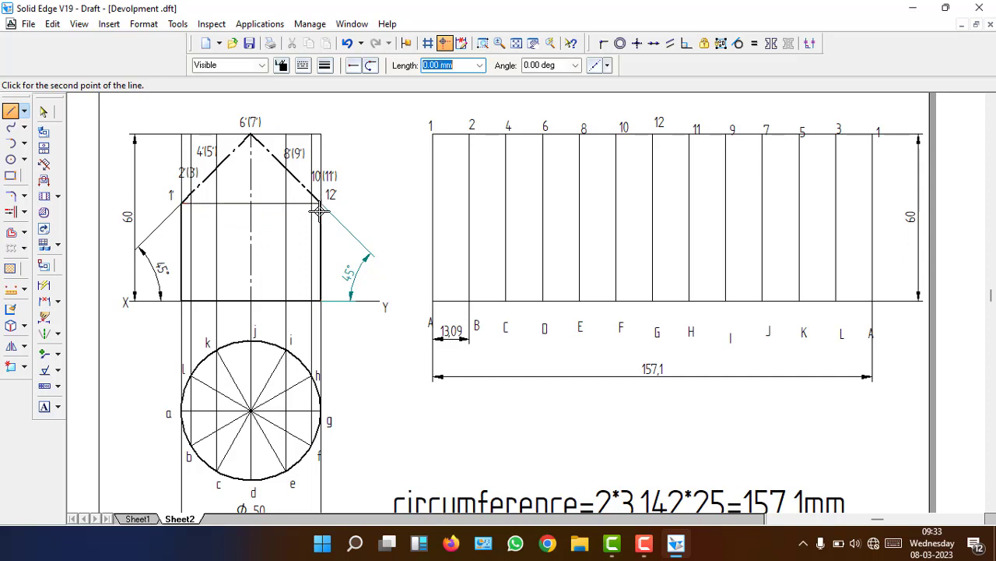
pyautogui.click(432, 203)
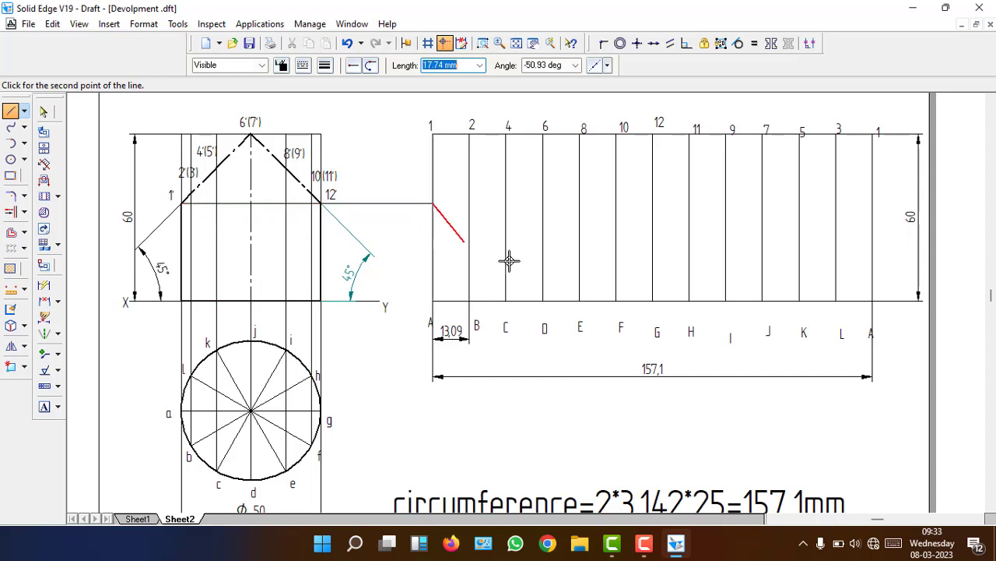
pyautogui.click(654, 203)
pyautogui.click(872, 203)
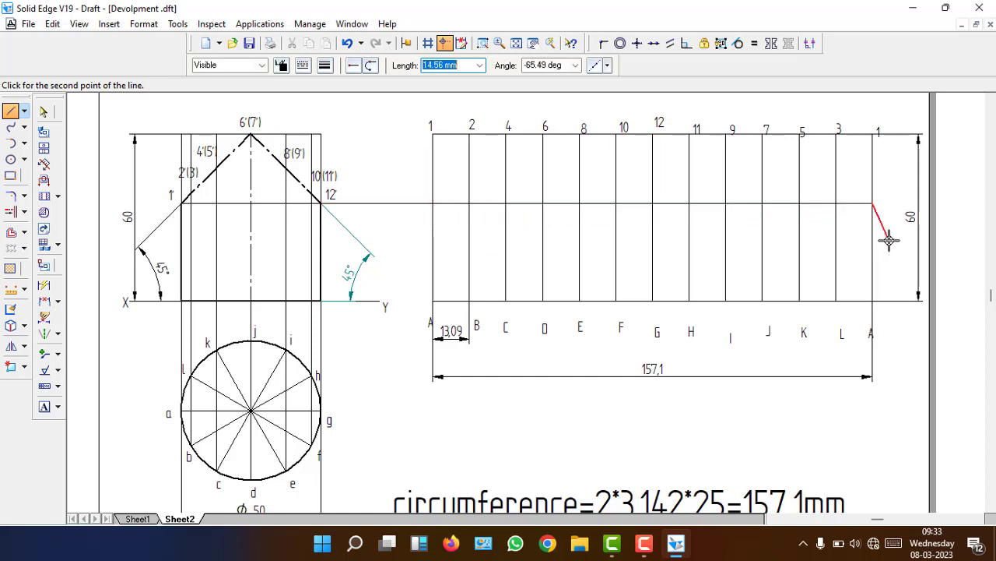
pyautogui.rightClick(886, 239)
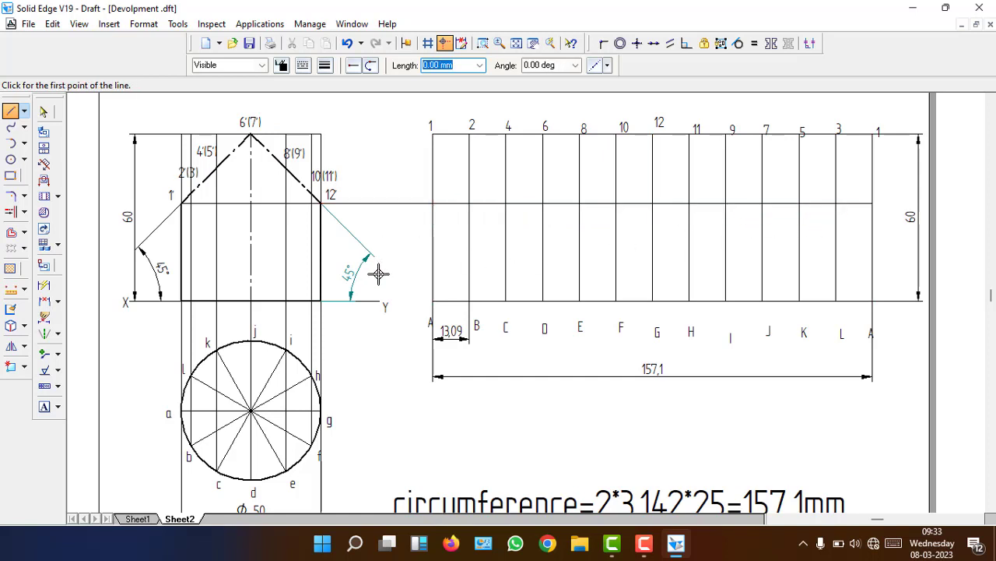
# Draw a horizontal projection line from point 2'(3') across the development to division line L
pyautogui.click(192, 193)
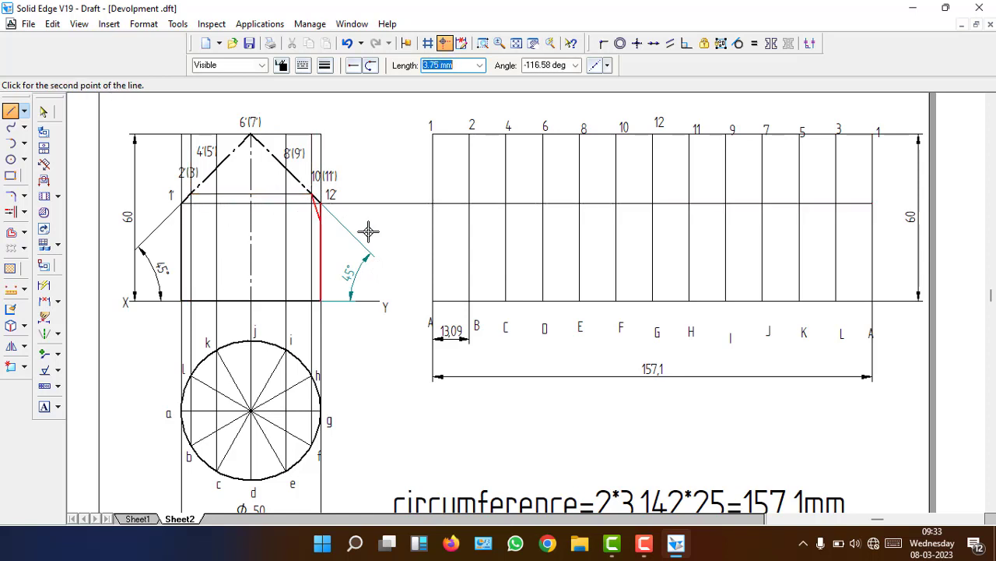
pyautogui.click(470, 193)
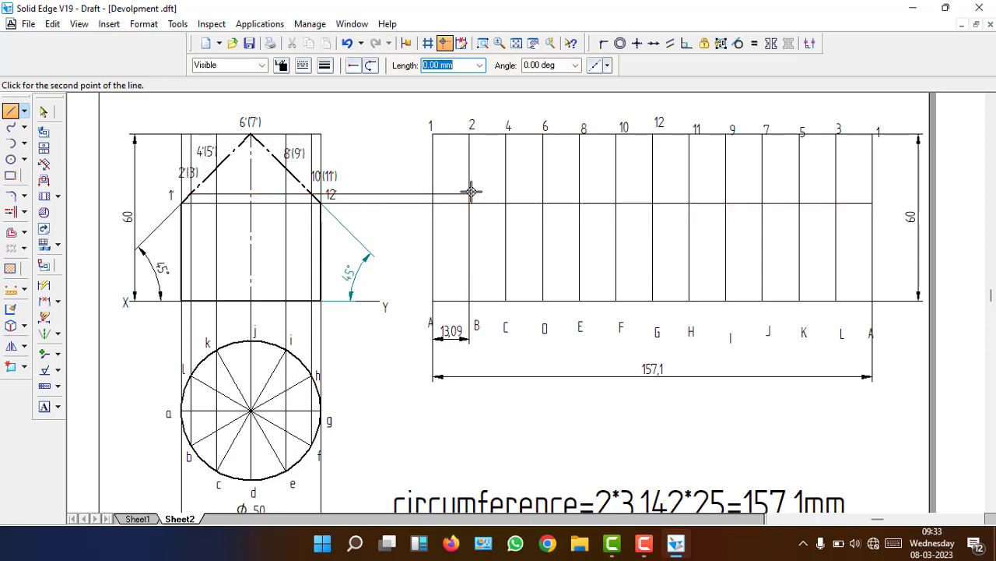
pyautogui.click(616, 192)
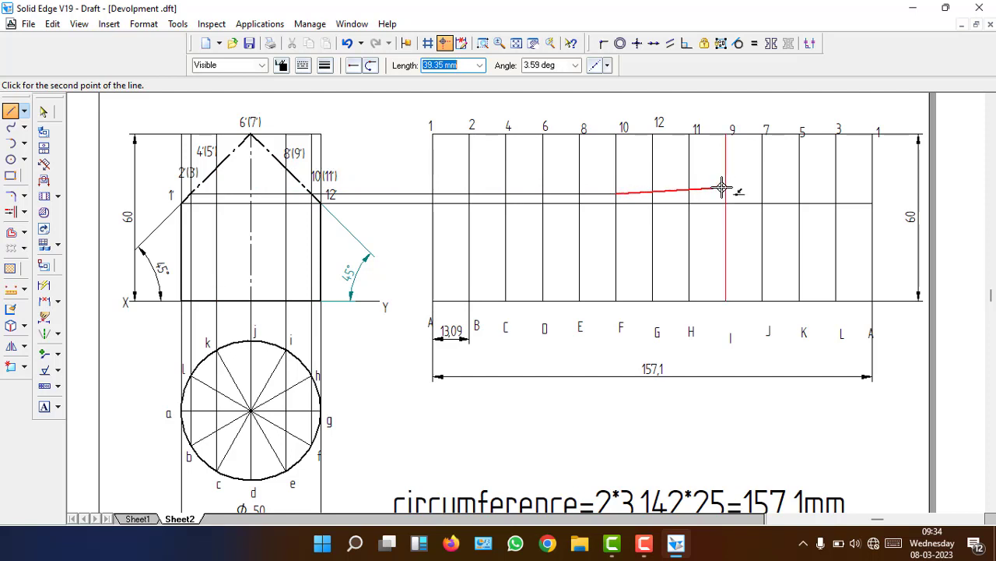
pyautogui.click(689, 193)
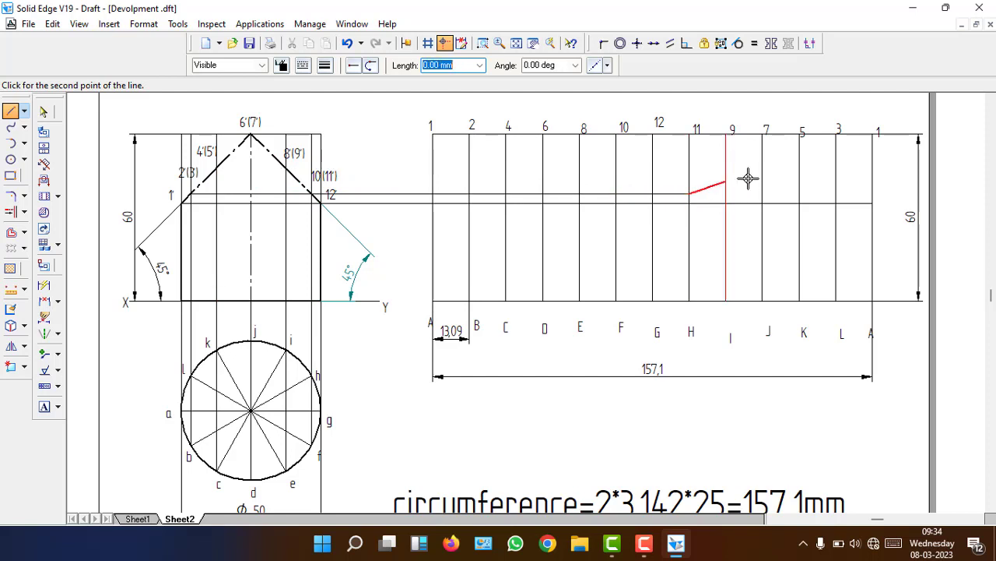
pyautogui.click(835, 193)
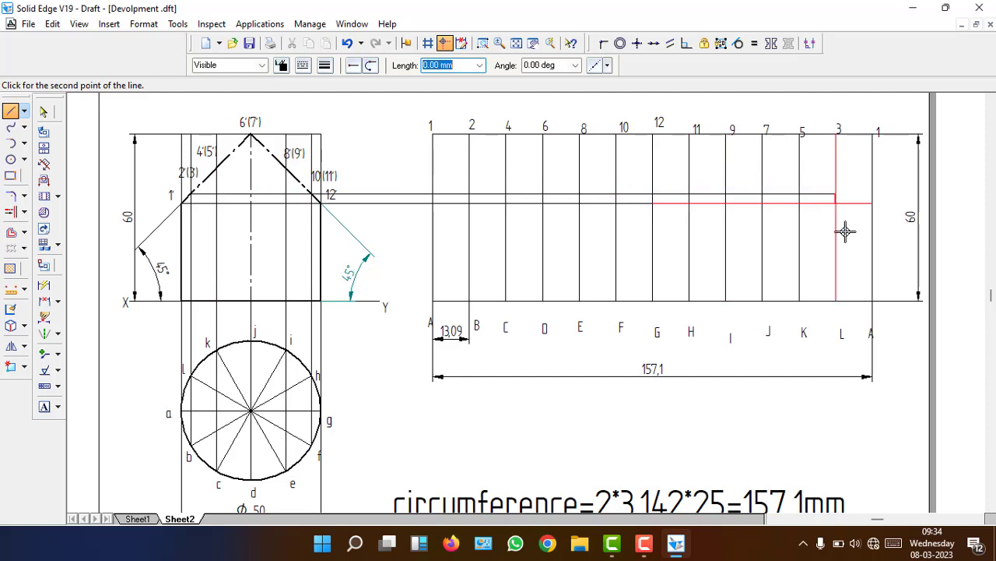
pyautogui.rightClick(847, 243)
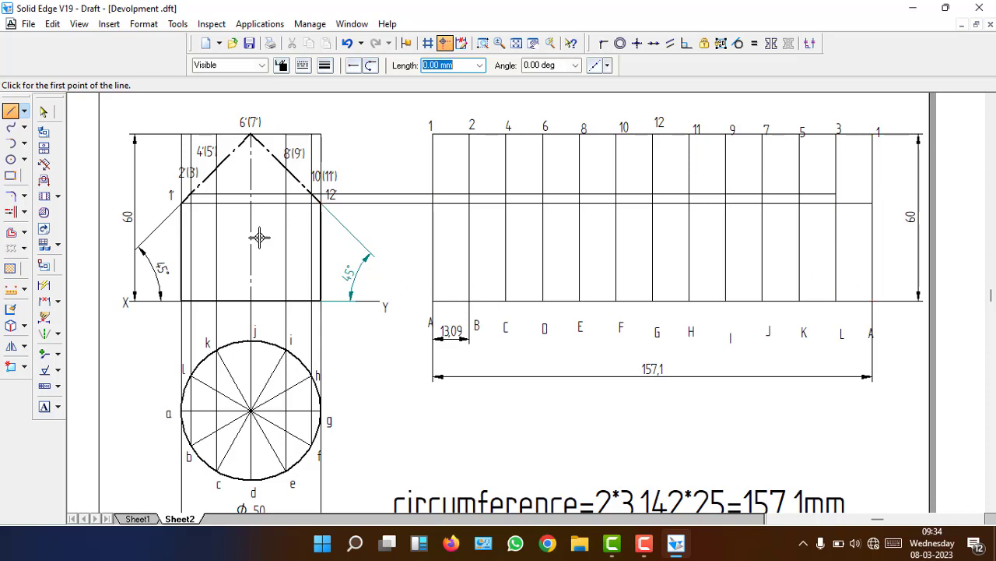
# Draw a horizontal projection line from point 4'(5') across the development to division line K
pyautogui.click(216, 300)
pyautogui.click(217, 170)
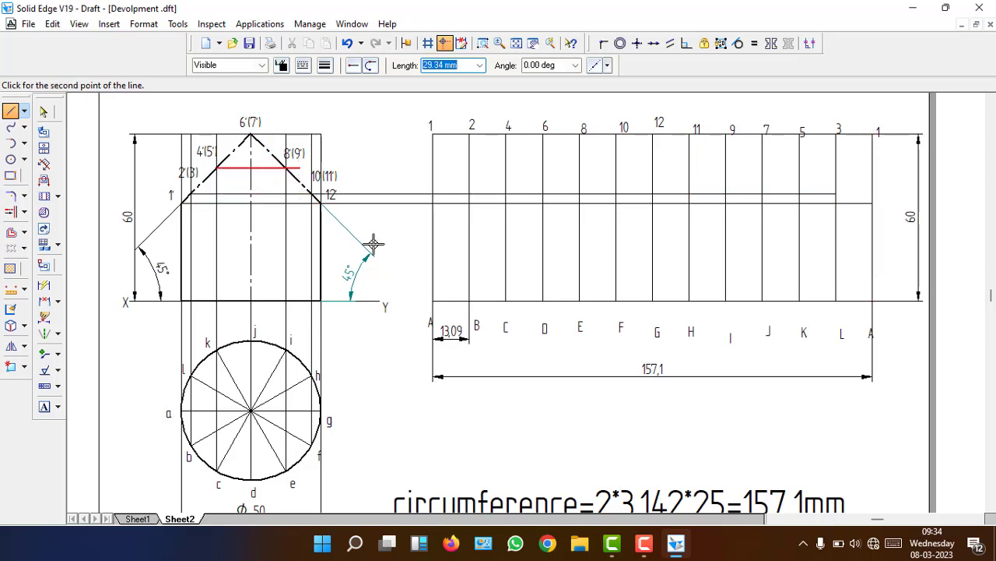
pyautogui.moveTo(648, 545)
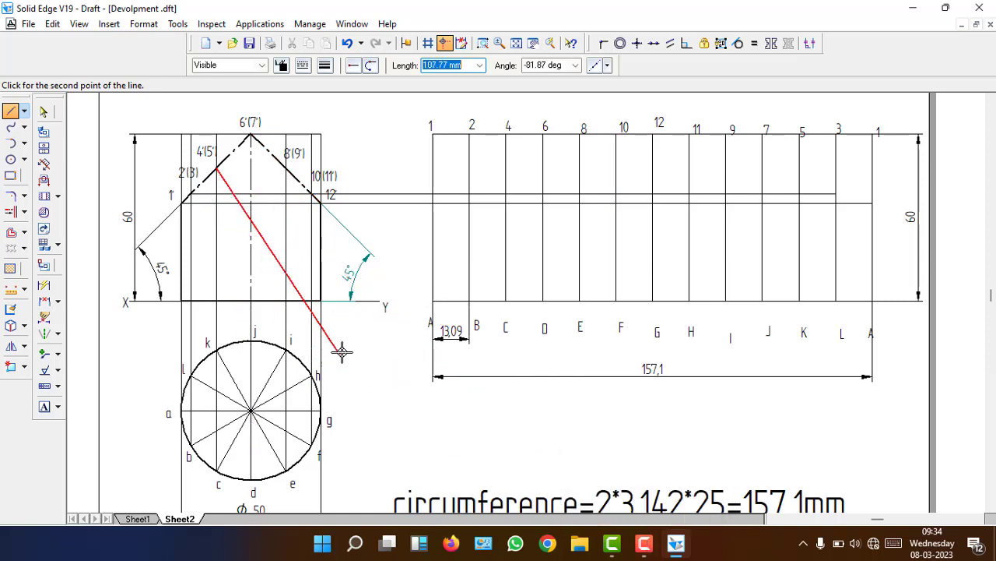
pyautogui.click(507, 168)
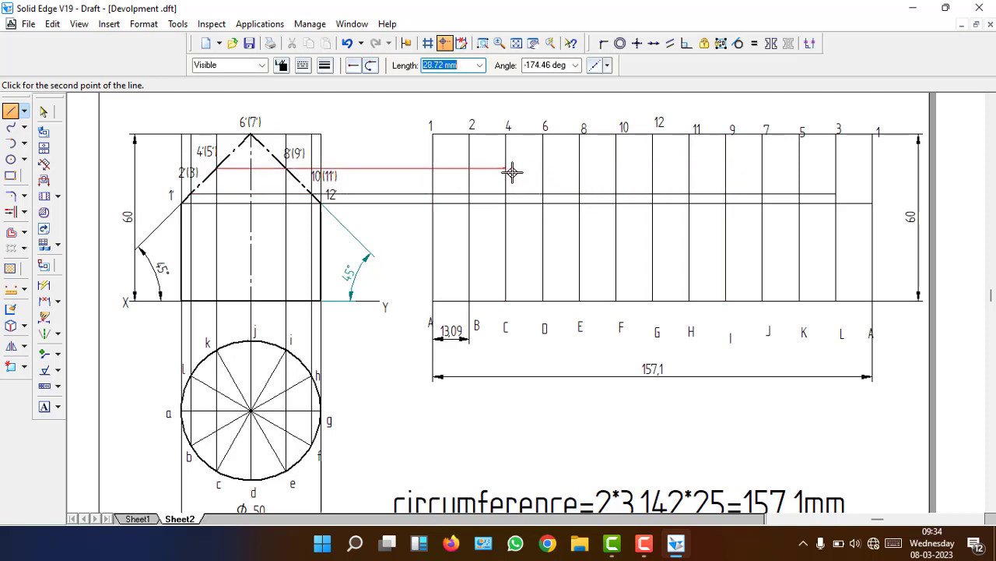
pyautogui.click(580, 167)
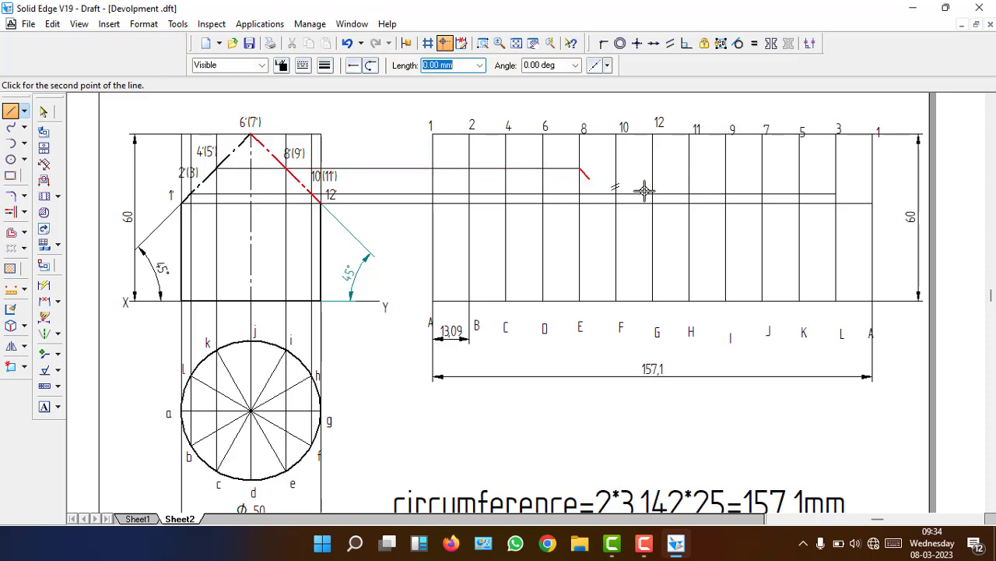
pyautogui.click(726, 167)
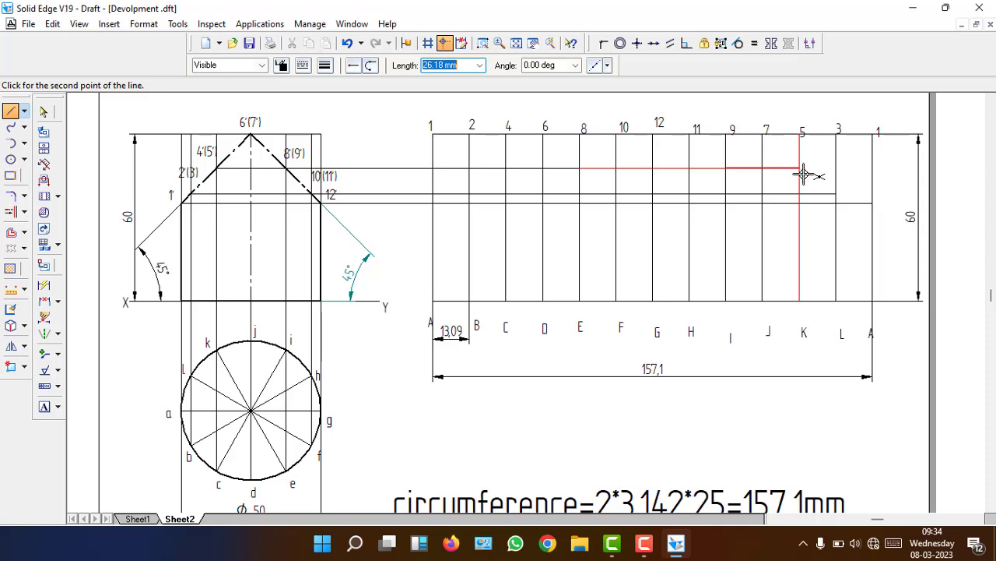
pyautogui.doubleClick(803, 169)
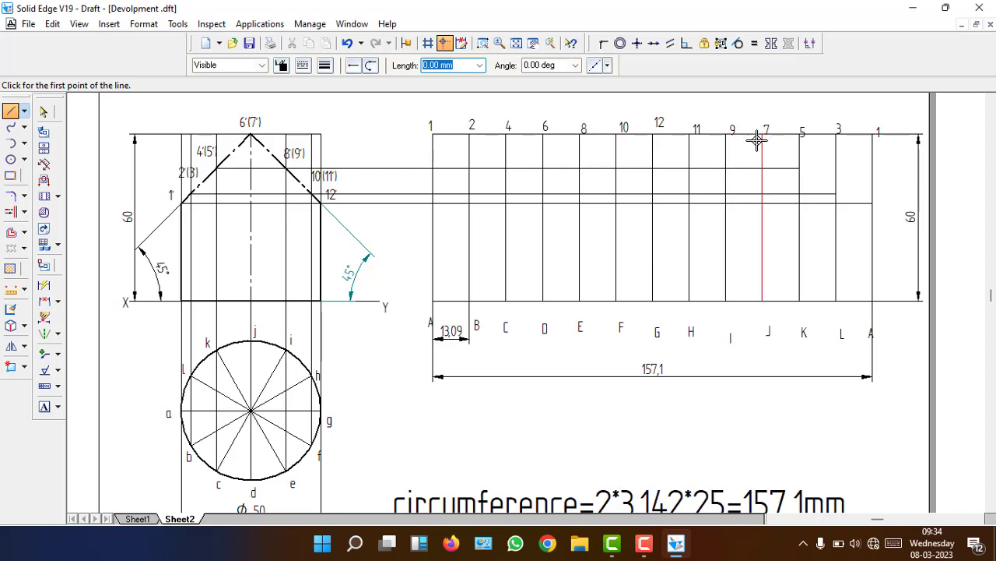
# Move the labels 1, 2 and 4 from the development's upper edge down beside their cut points on lines A, B and C
pyautogui.click(44, 111)
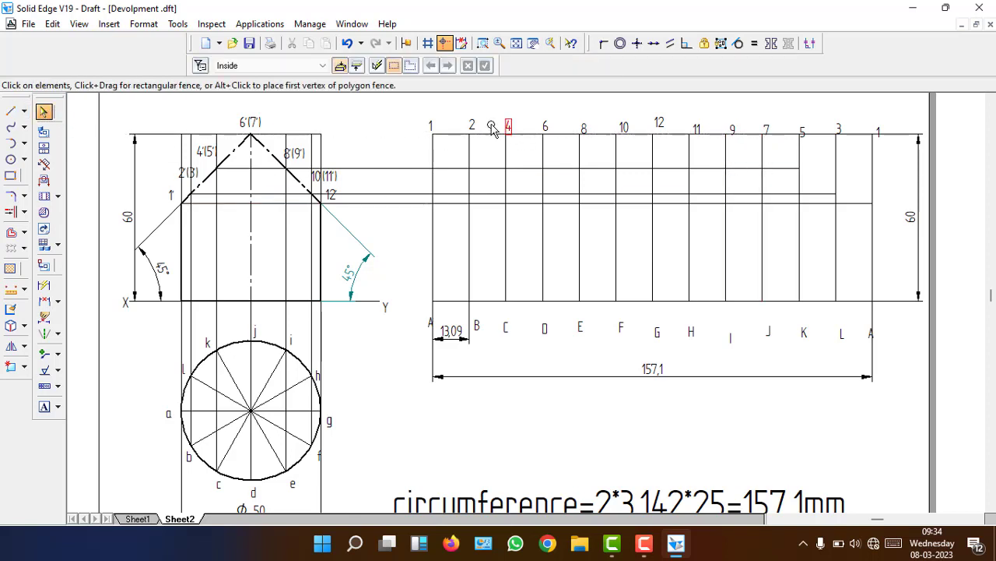
pyautogui.click(433, 124)
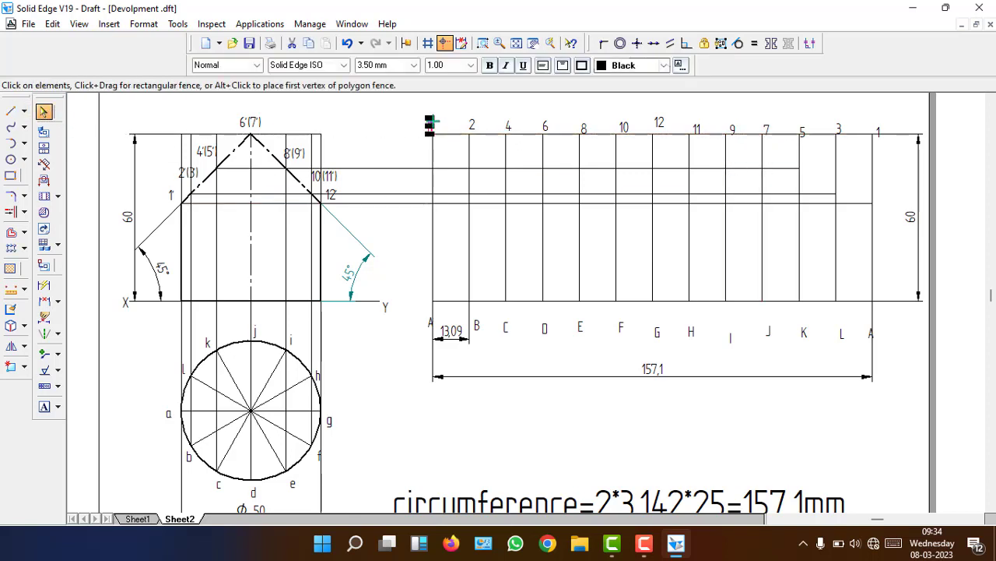
pyautogui.click(382, 134)
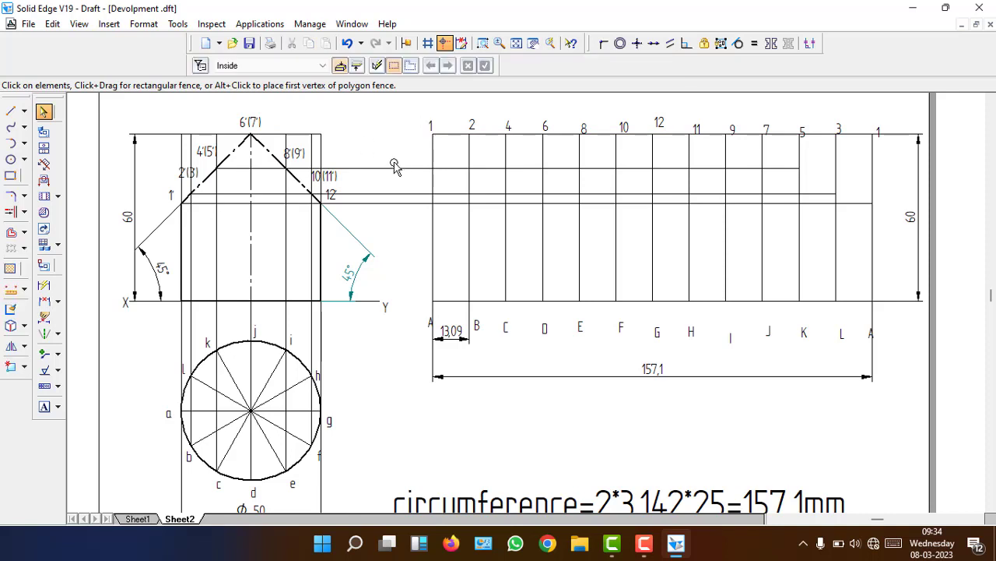
pyautogui.click(433, 126)
pyautogui.click(438, 126)
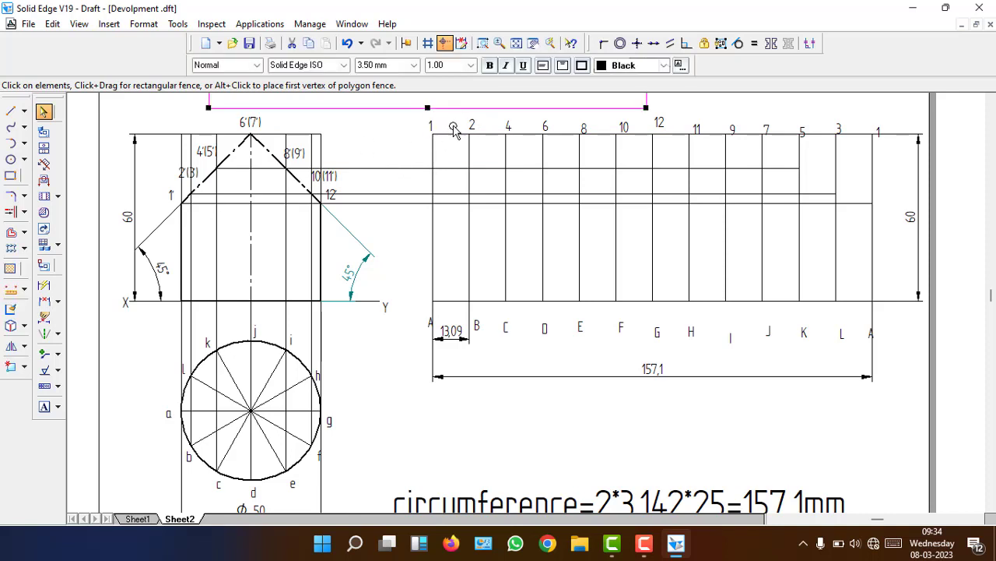
pyautogui.moveTo(440, 134); pyautogui.dragTo(427, 222)
pyautogui.click(475, 125)
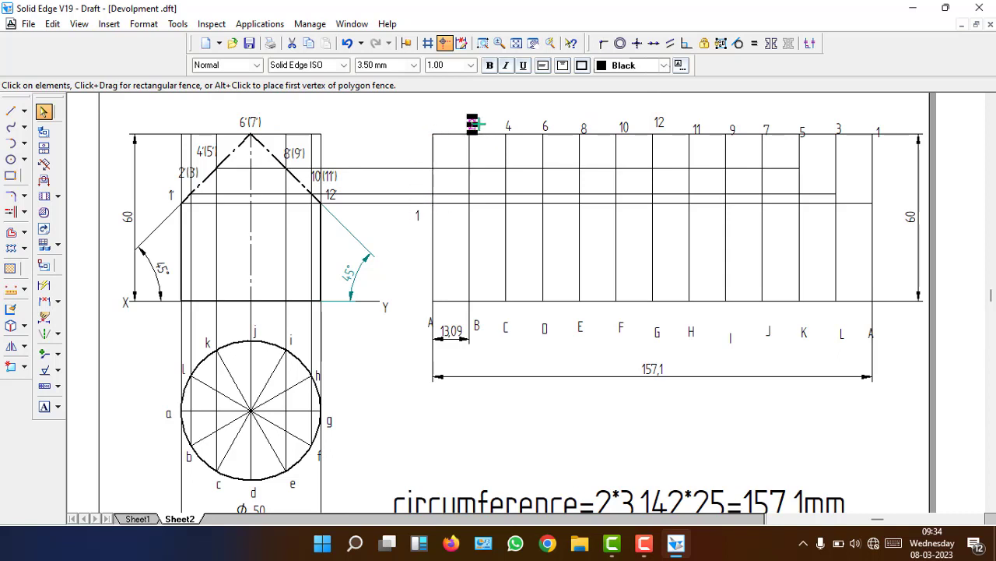
pyautogui.moveTo(482, 123); pyautogui.dragTo(461, 175)
pyautogui.click(508, 121)
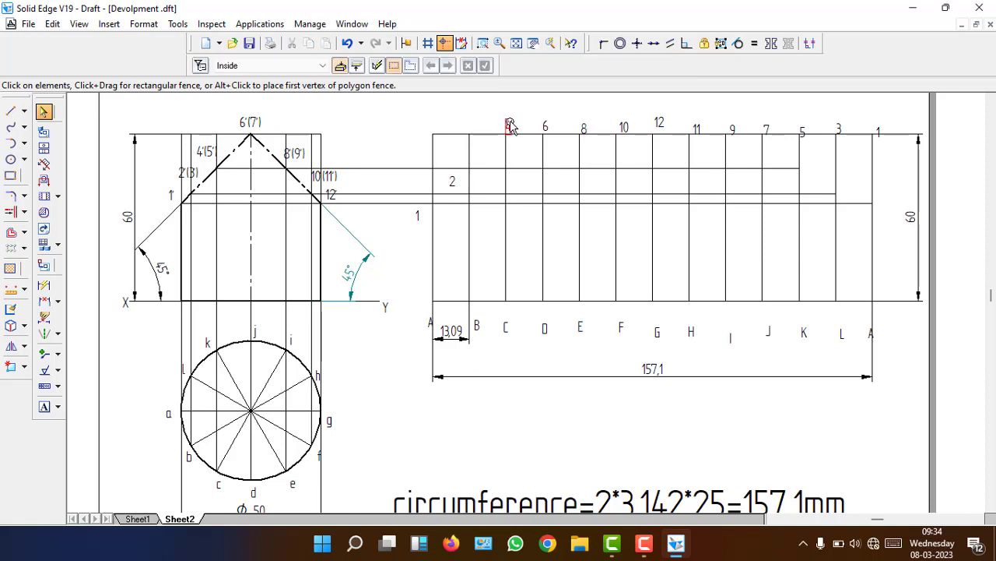
pyautogui.moveTo(524, 125); pyautogui.dragTo(496, 153)
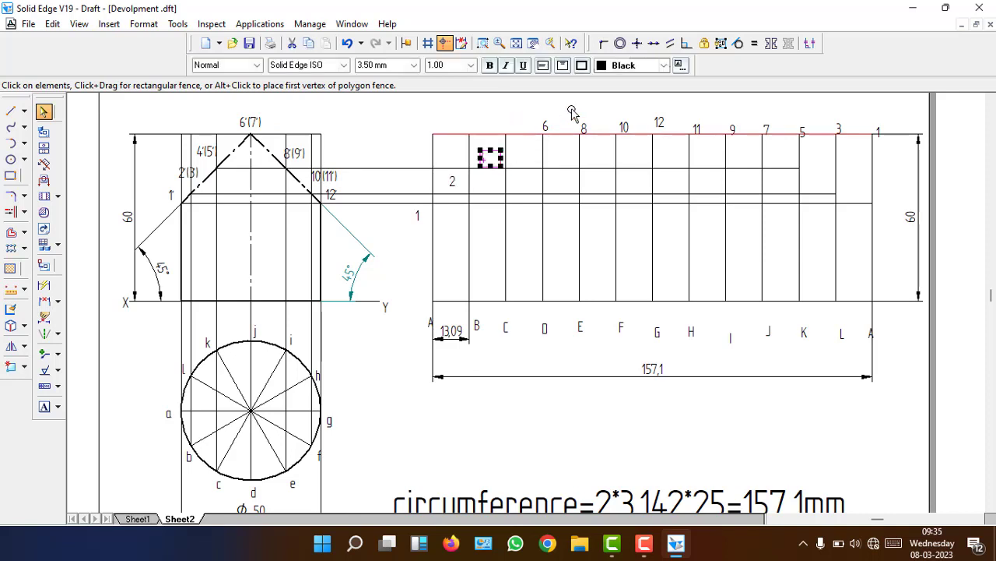
# Move the labels 8 and 10 down beside their cut points on division lines E and F
pyautogui.click(483, 43)
pyautogui.moveTo(560, 115); pyautogui.dragTo(887, 251)
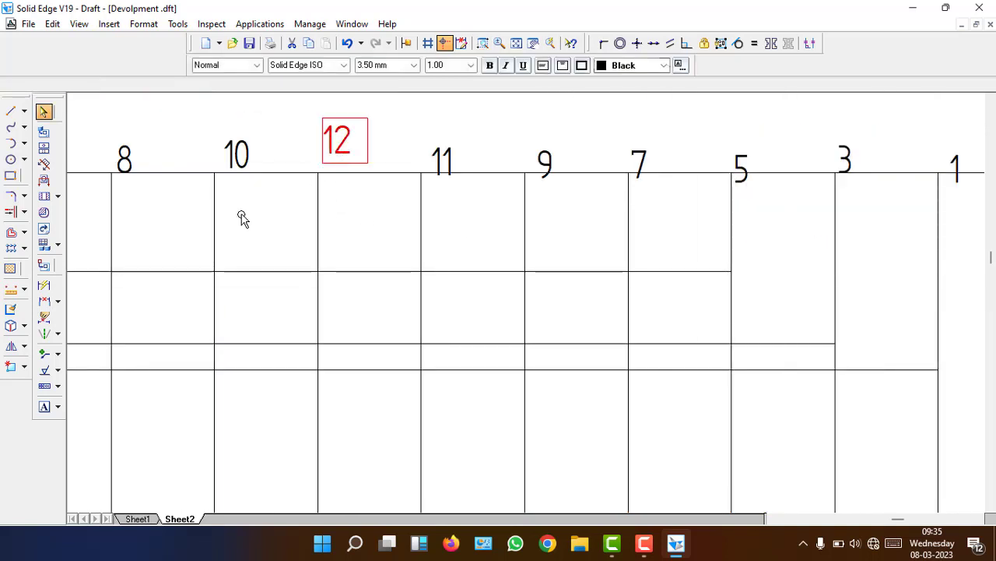
pyautogui.scroll(-1, 233, 210)
pyautogui.click(126, 131)
pyautogui.moveTo(134, 133); pyautogui.dragTo(136, 217)
pyautogui.click(247, 124)
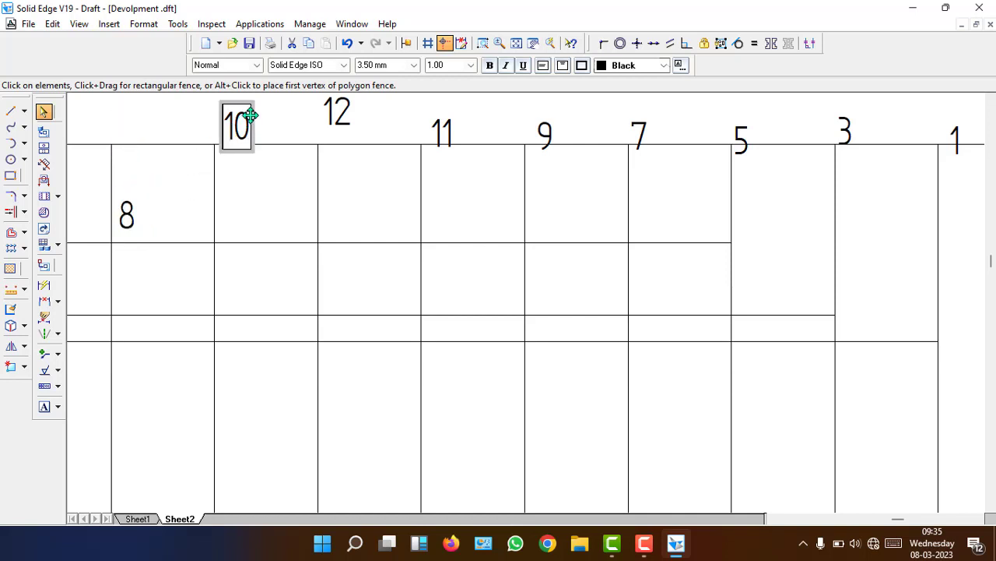
pyautogui.moveTo(250, 115); pyautogui.dragTo(235, 273)
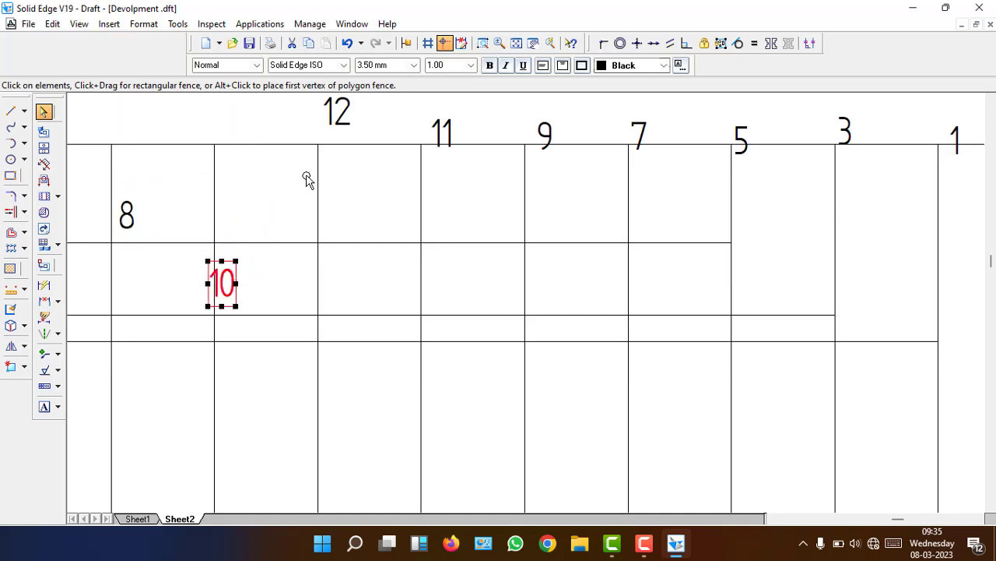
# Move the label 12 just below its cut point on line G and the label 11 beside its cut point on line H
pyautogui.click(336, 124)
pyautogui.moveTo(369, 104); pyautogui.dragTo(336, 298)
pyautogui.click(450, 130)
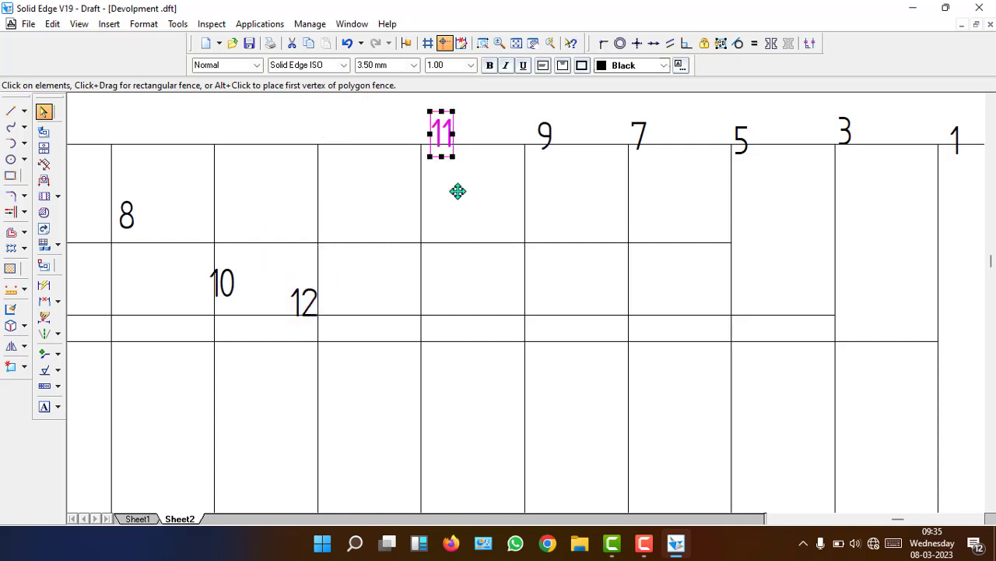
pyautogui.moveTo(457, 191); pyautogui.dragTo(422, 266)
pyautogui.click(322, 278)
pyautogui.moveTo(323, 278); pyautogui.dragTo(328, 364)
pyautogui.click(409, 264)
pyautogui.moveTo(409, 251); pyautogui.dragTo(400, 266)
# Move the labels 9, 5, 3 and the right-hand 1 down beside their cut points on lines I, K, L and A
pyautogui.click(545, 128)
pyautogui.moveTo(550, 127); pyautogui.dragTo(515, 205)
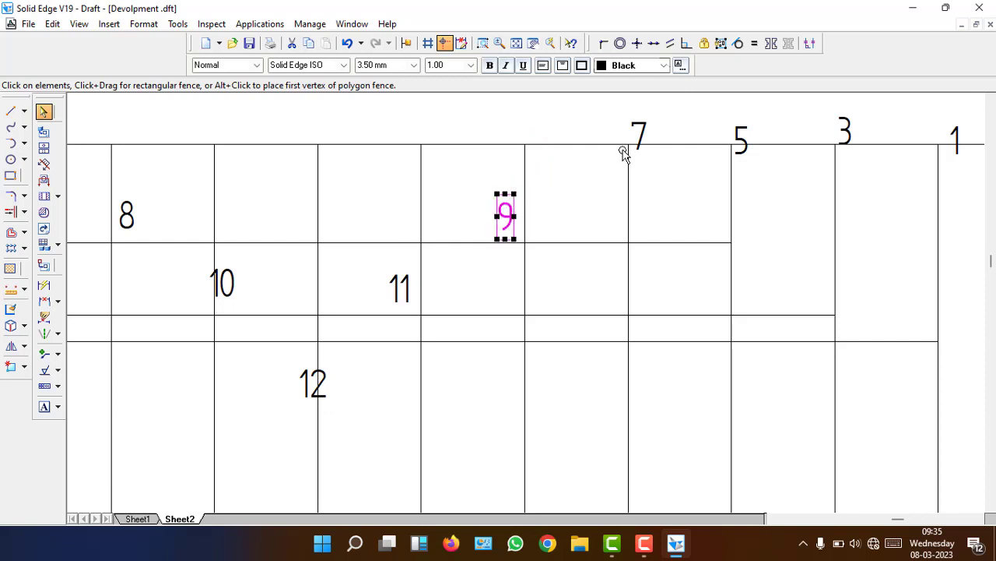
pyautogui.click(751, 144)
pyautogui.moveTo(752, 130); pyautogui.dragTo(752, 196)
pyautogui.click(849, 133)
pyautogui.moveTo(852, 126); pyautogui.dragTo(857, 269)
pyautogui.click(966, 137)
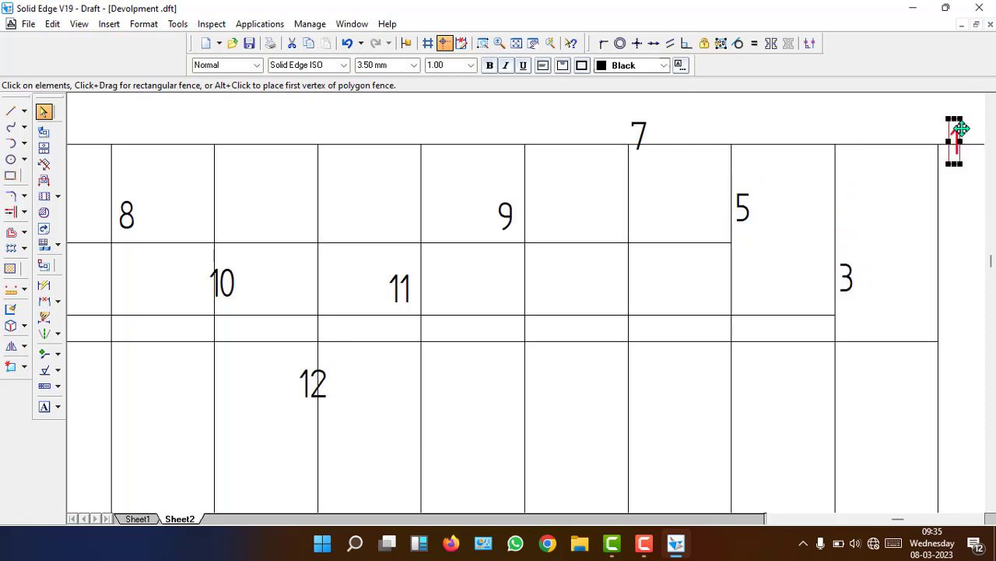
pyautogui.moveTo(962, 129); pyautogui.dragTo(963, 334)
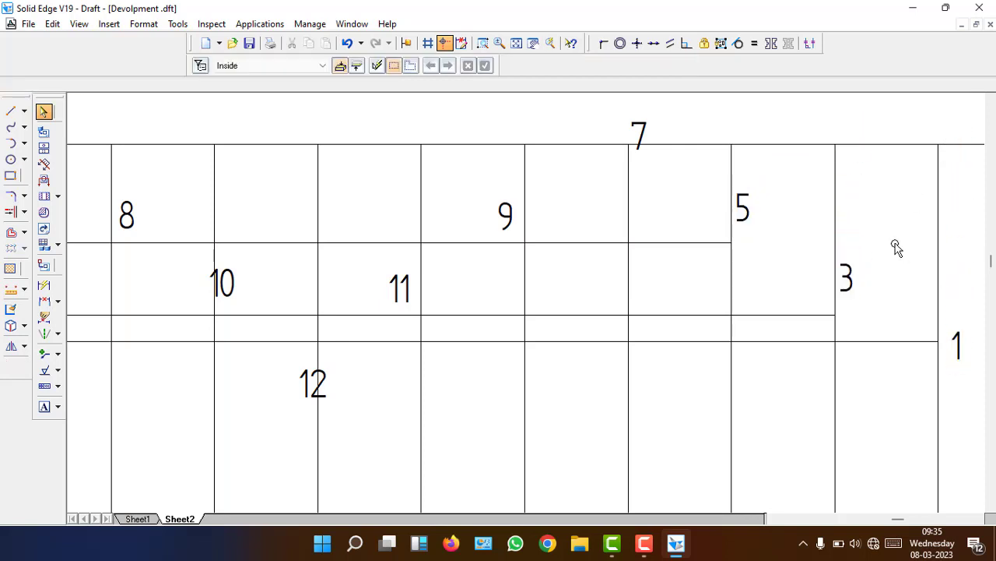
# Start a curve on the development from the left-hand point 1, passing through cut points 2, 4, 6, 8, 10 and 12
pyautogui.click(517, 43)
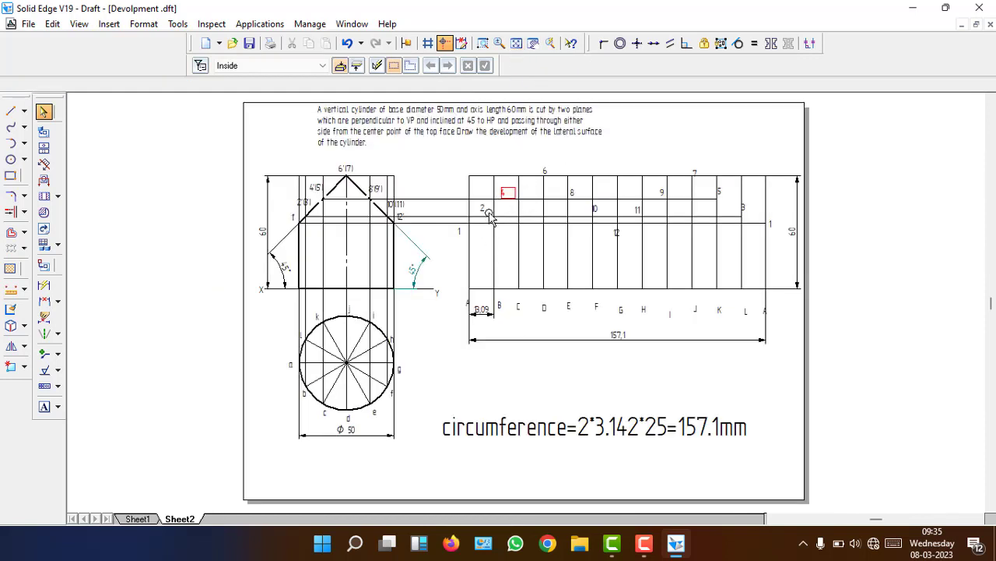
pyautogui.click(482, 44)
pyautogui.moveTo(817, 307); pyautogui.dragTo(818, 308)
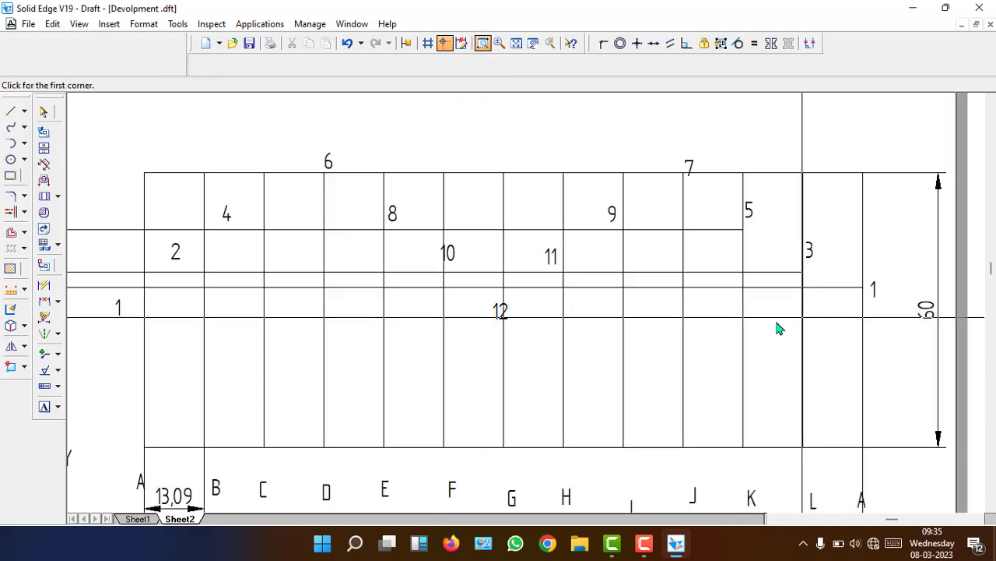
pyautogui.press('Escape')
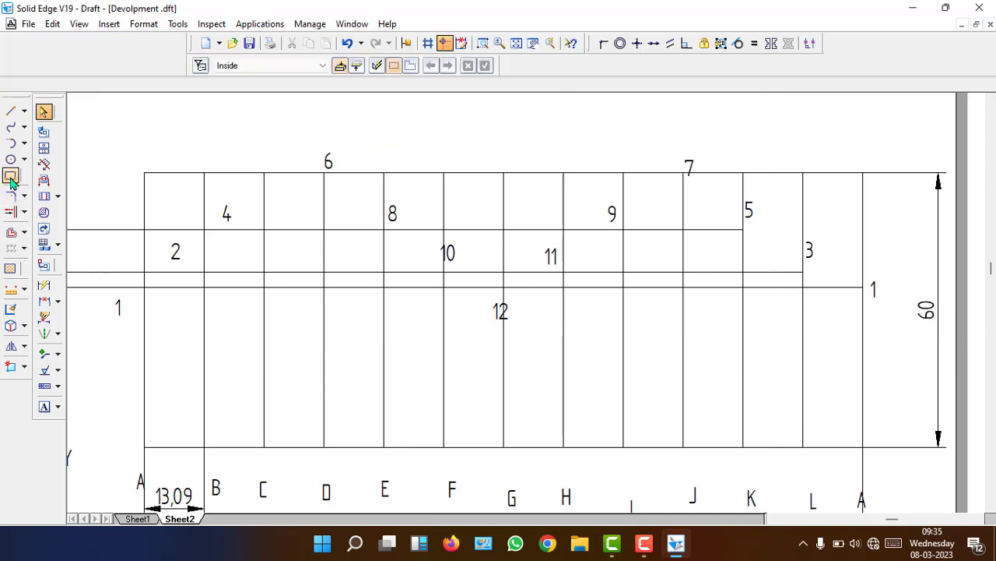
pyautogui.click(24, 127)
pyautogui.click(62, 128)
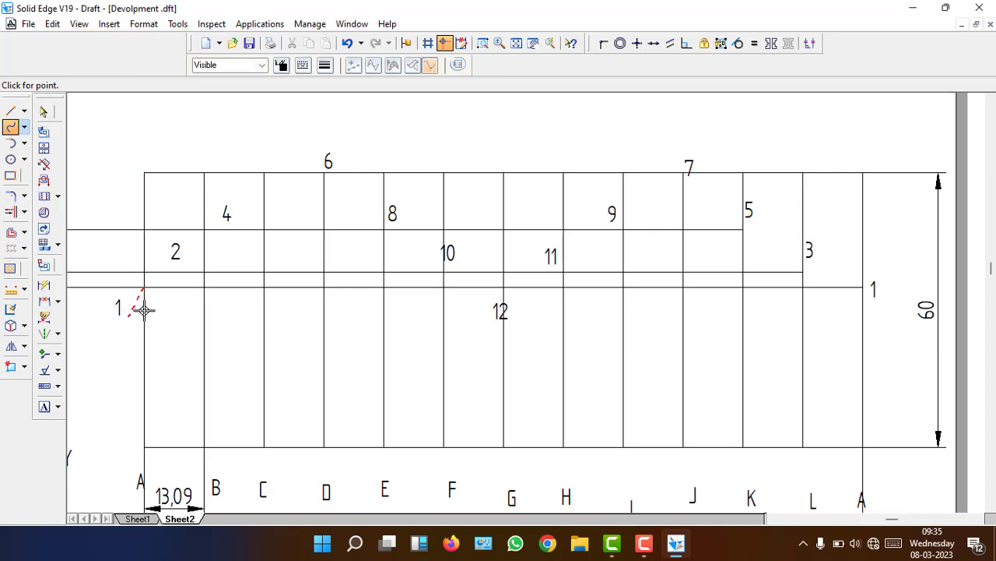
pyautogui.click(145, 288)
pyautogui.click(202, 272)
pyautogui.click(264, 230)
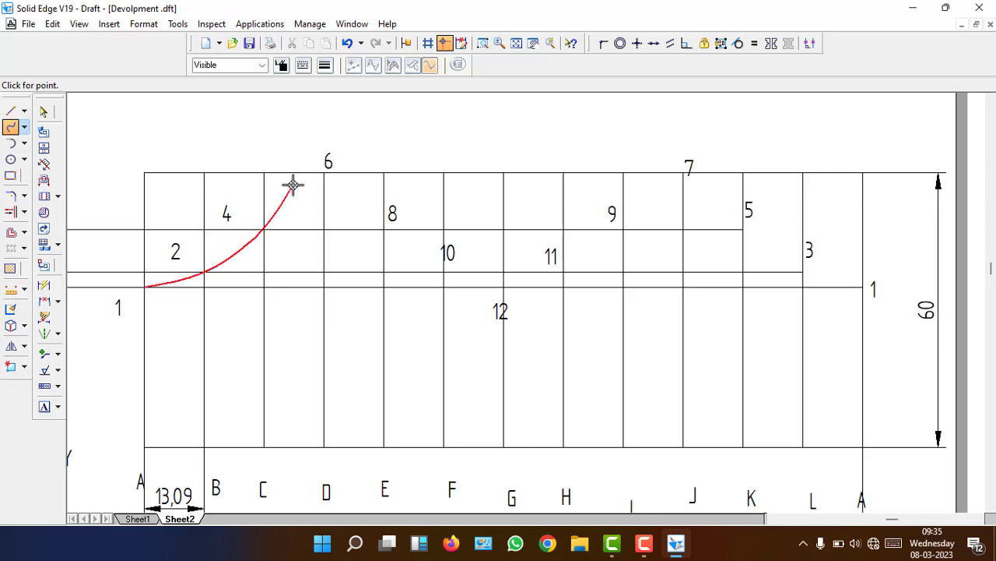
pyautogui.click(323, 173)
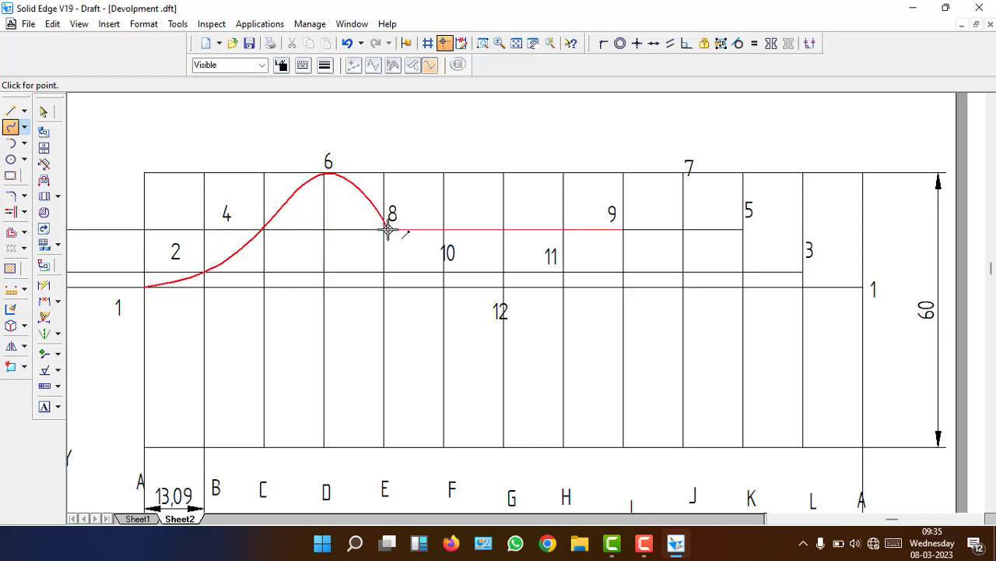
pyautogui.click(385, 229)
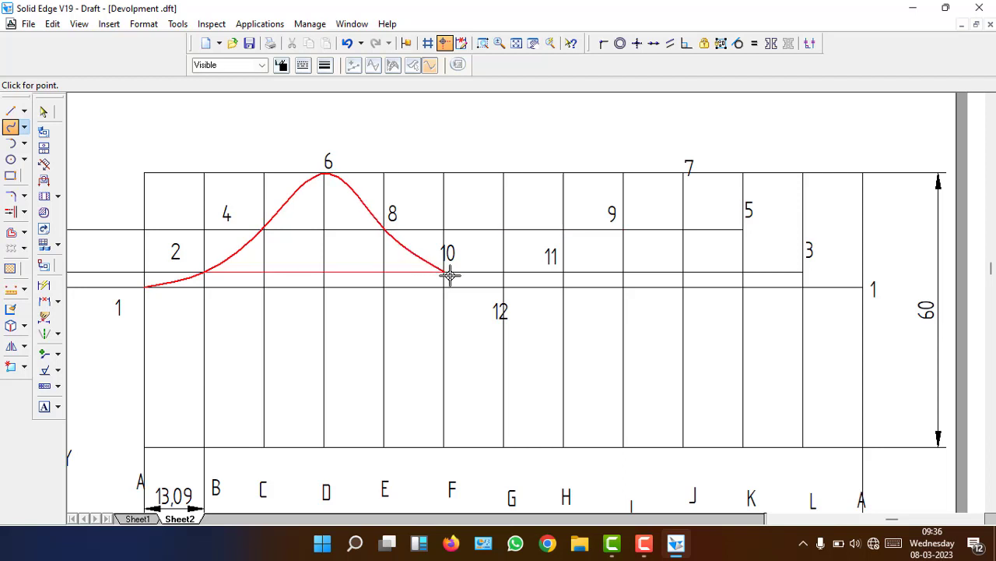
pyautogui.click(444, 272)
pyautogui.click(504, 288)
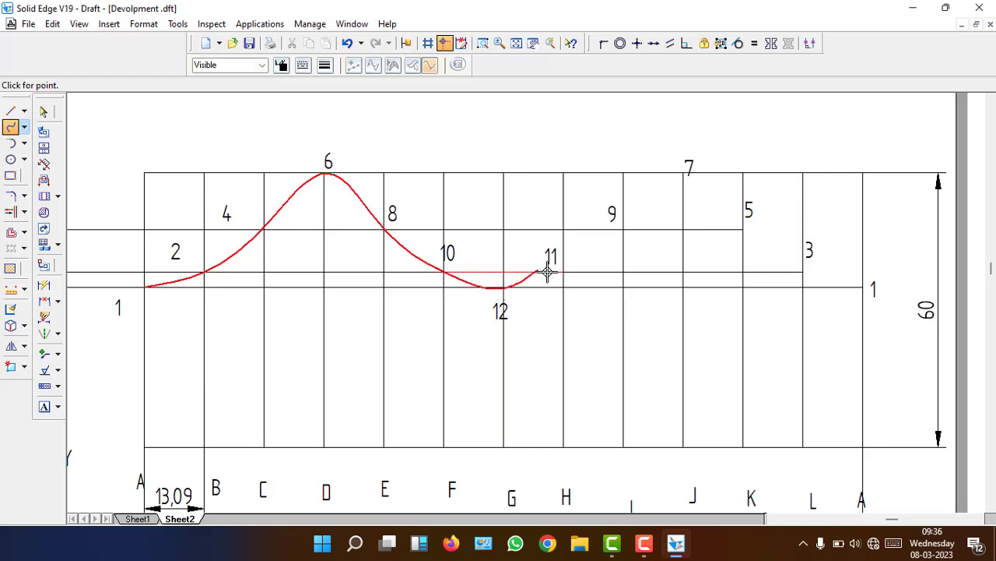
# Continue the curve through cut points 11, 9, 7, 5 and 3, and finish it at the right-hand point 1
pyautogui.click(624, 230)
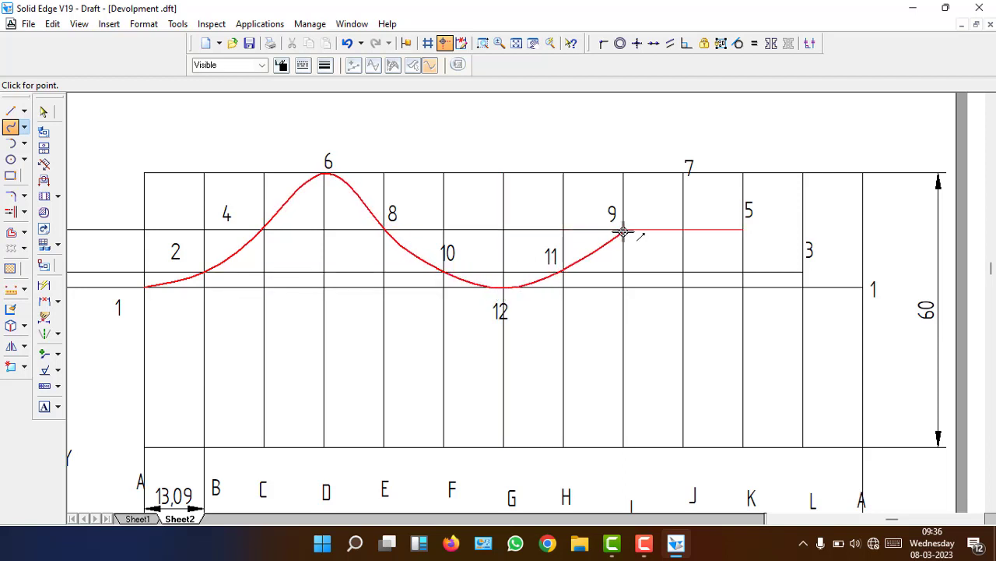
pyautogui.click(684, 172)
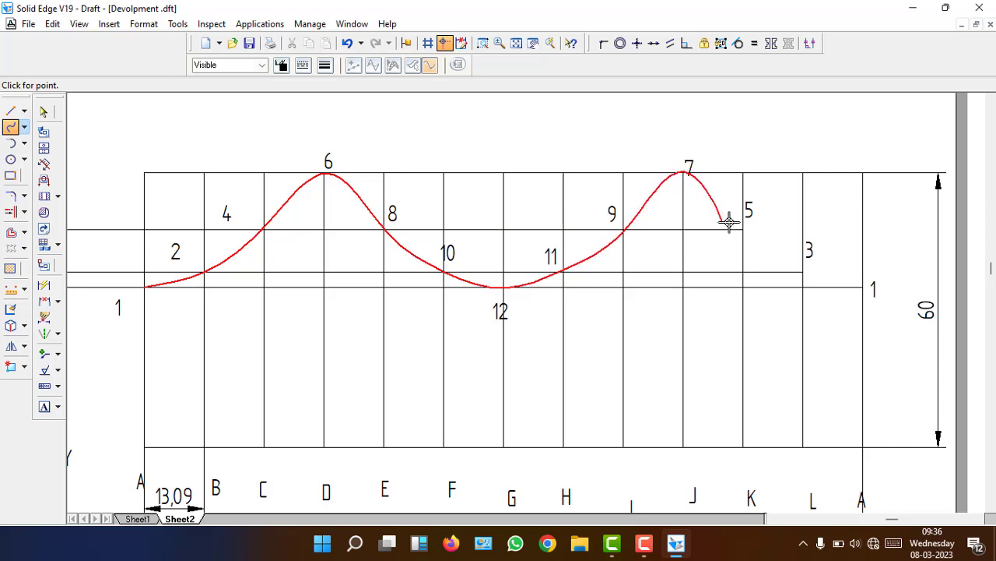
pyautogui.click(744, 229)
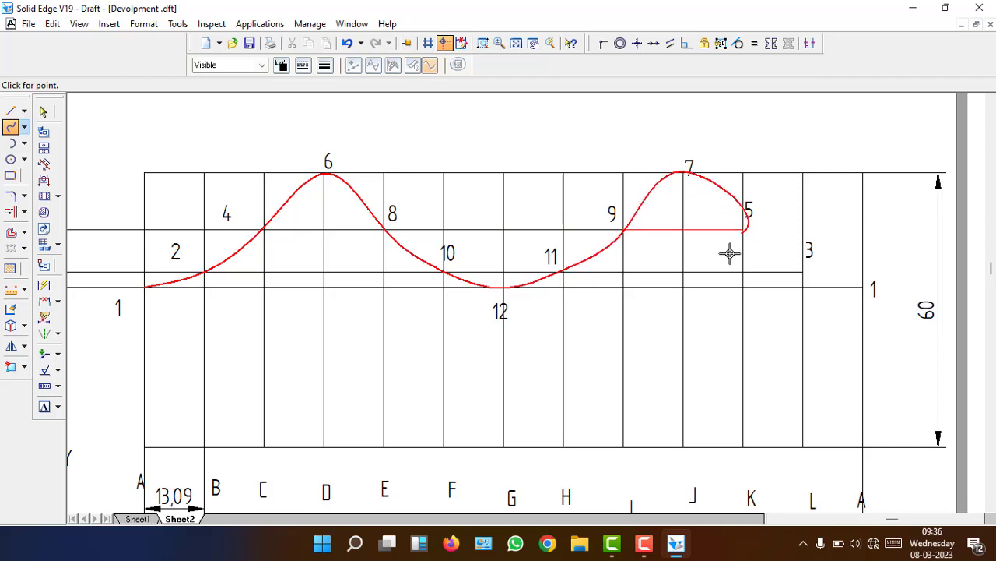
pyautogui.click(803, 272)
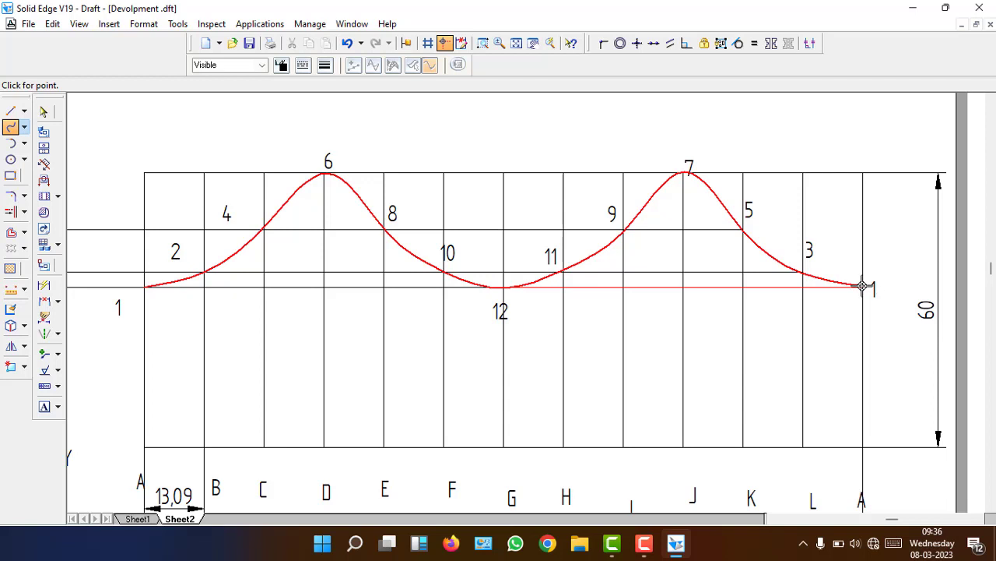
pyautogui.click(862, 287)
pyautogui.rightClick(854, 276)
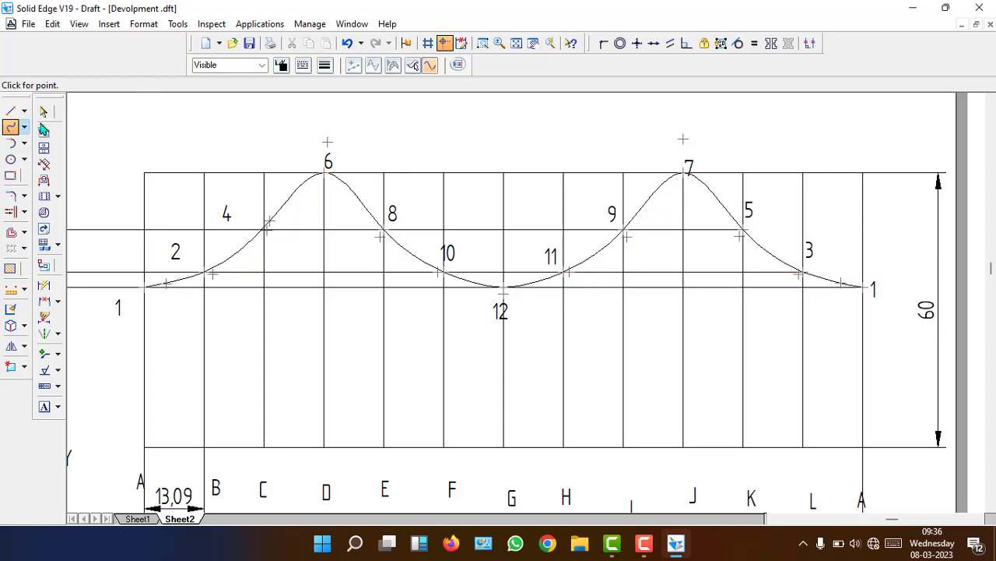
# Increase the line width of the development's cut curve so it stands out from the thin construction lines
pyautogui.click(43, 111)
pyautogui.click(270, 221)
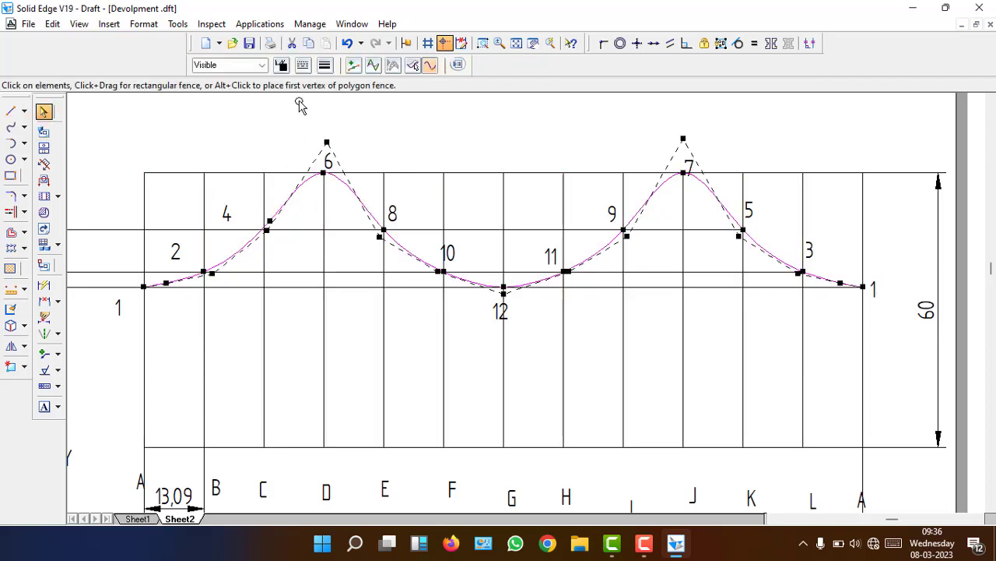
pyautogui.click(325, 64)
pyautogui.click(359, 130)
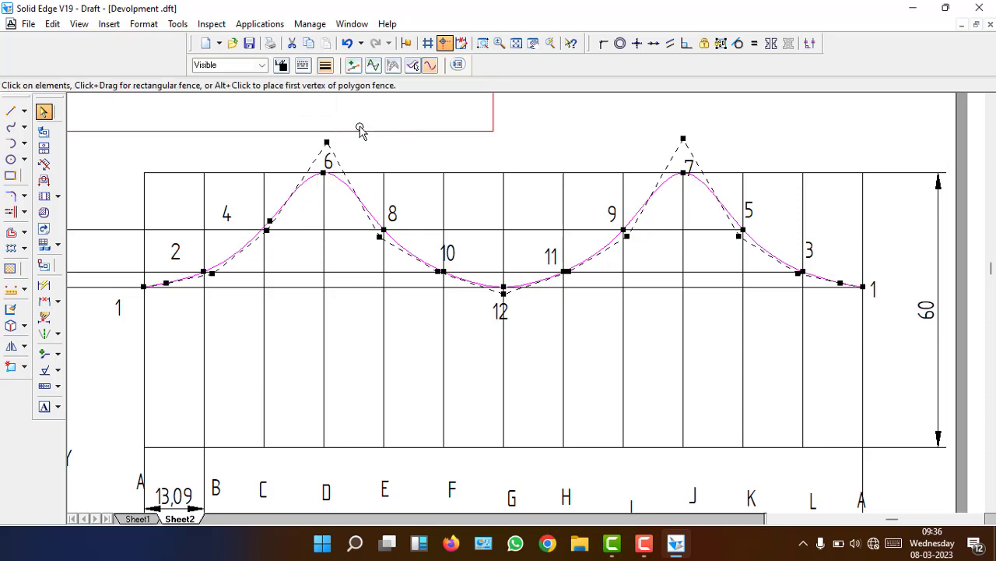
pyautogui.click(554, 131)
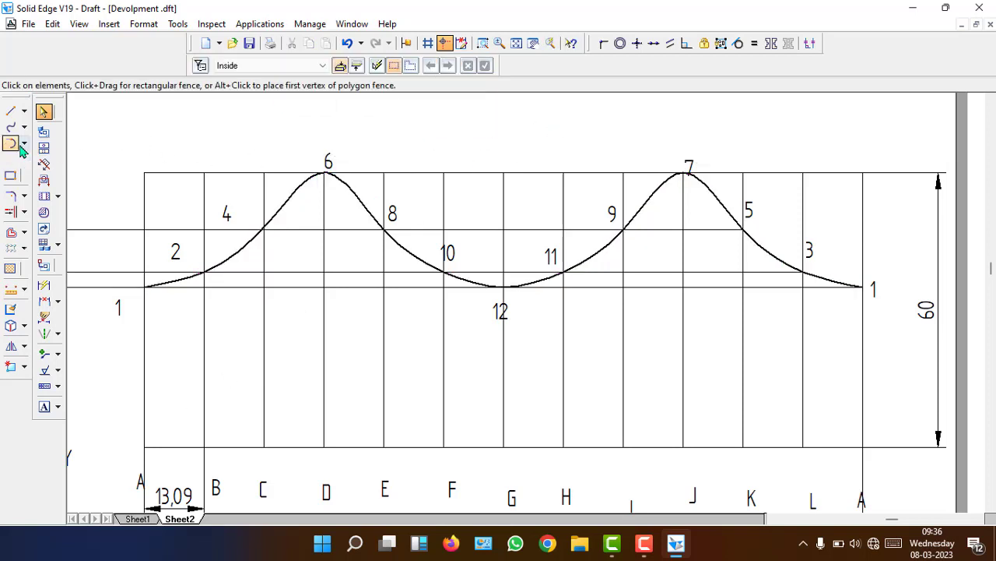
# Draw 0.50 mm wide outline lines from the left-hand point 1 down to A, along the base, and up to the right-hand point 1
pyautogui.click(11, 112)
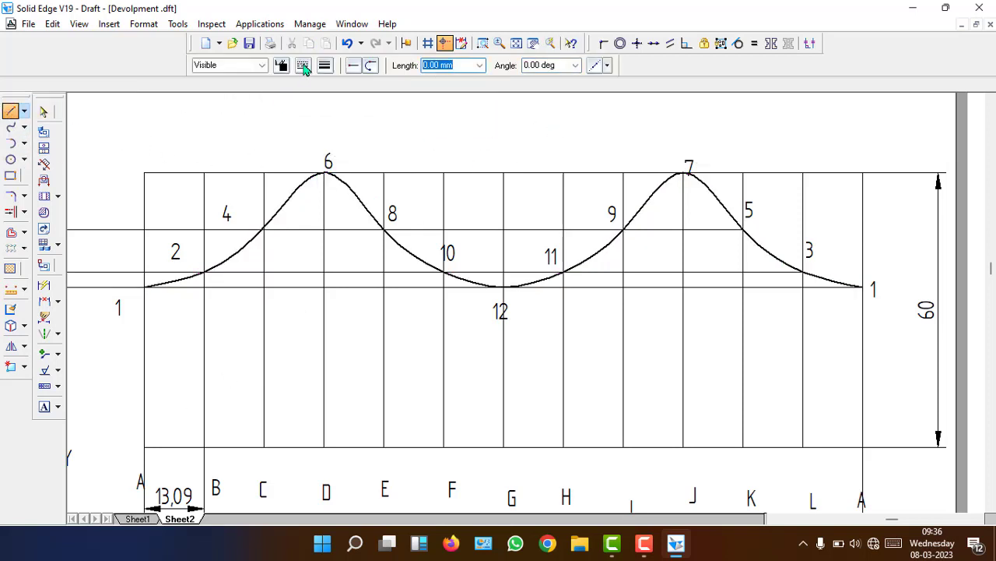
pyautogui.click(303, 64)
pyautogui.click(302, 64)
pyautogui.click(325, 65)
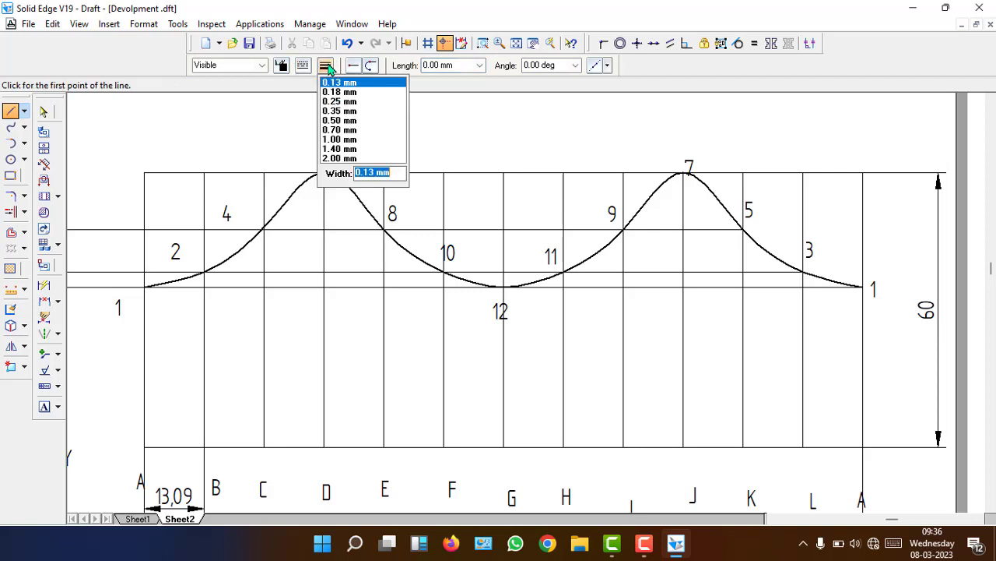
pyautogui.click(341, 123)
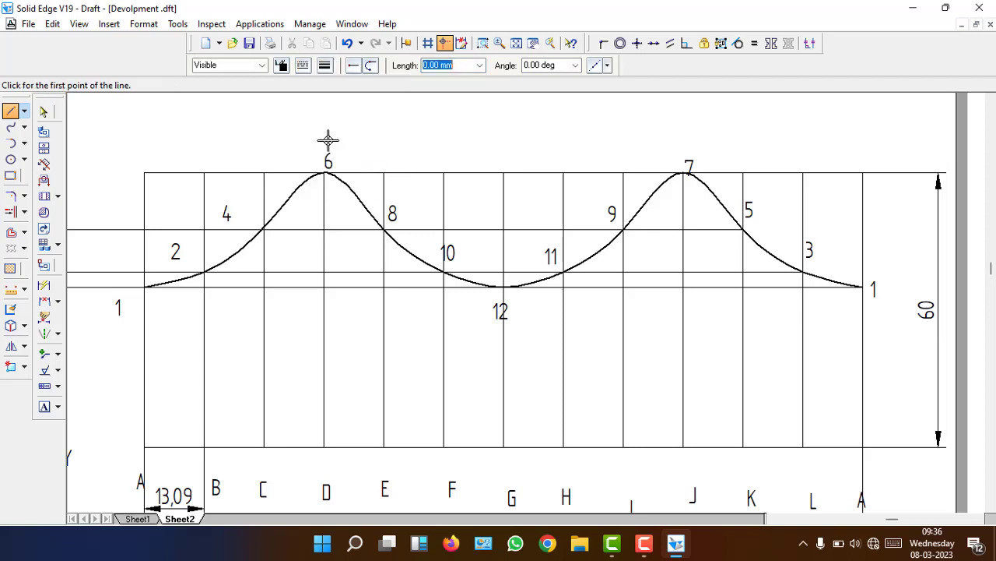
pyautogui.click(144, 288)
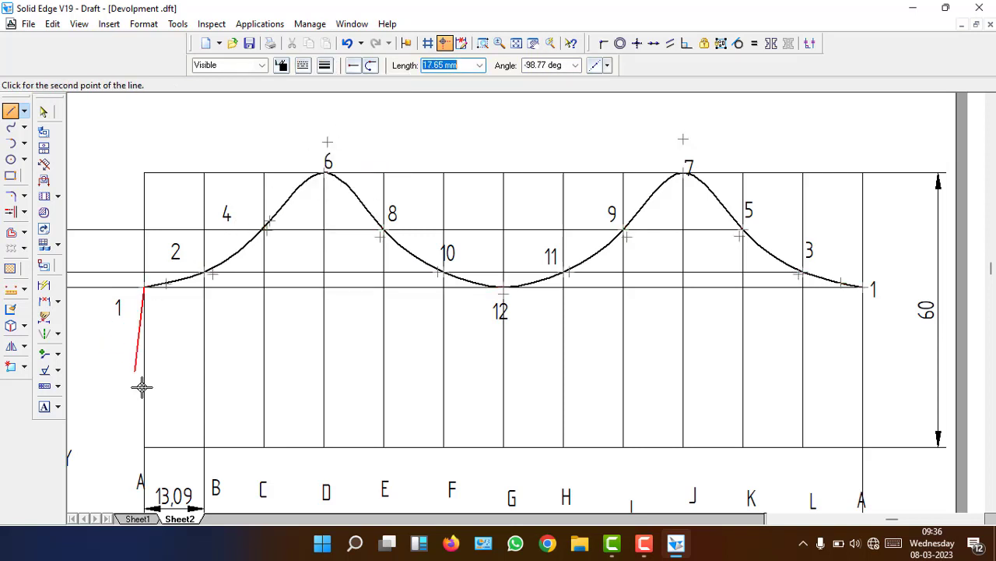
pyautogui.click(143, 447)
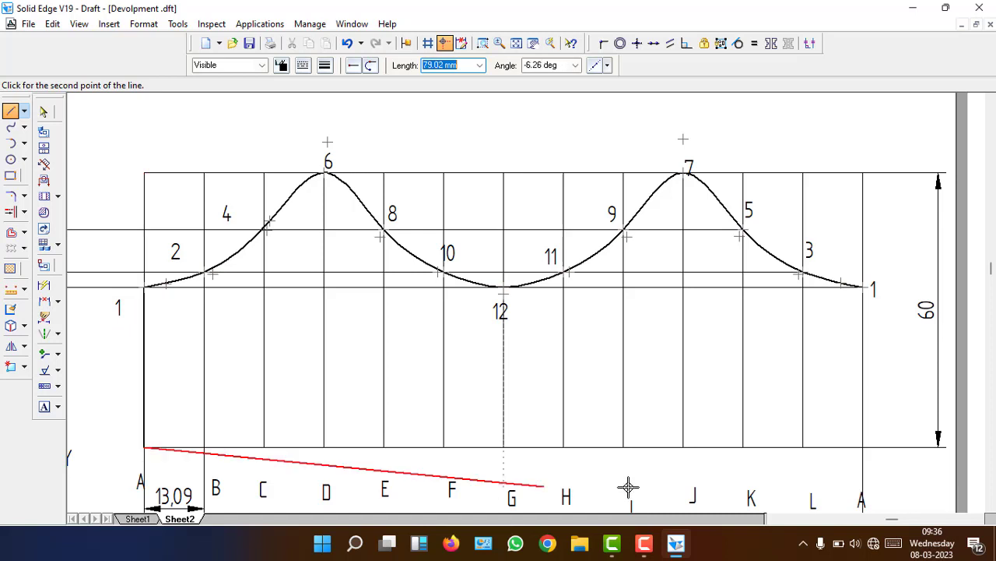
pyautogui.click(864, 447)
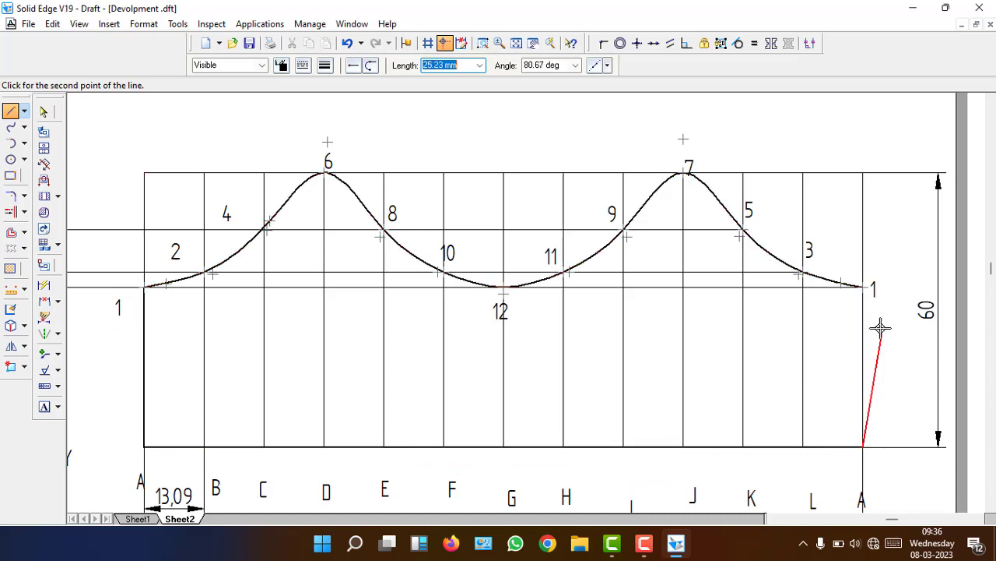
pyautogui.click(863, 288)
pyautogui.rightClick(890, 329)
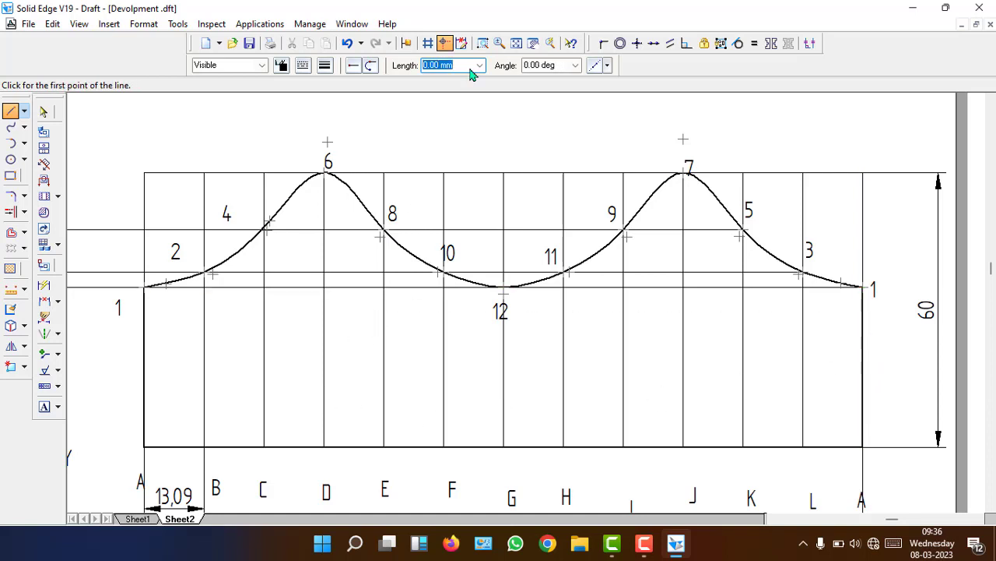
pyautogui.click(521, 45)
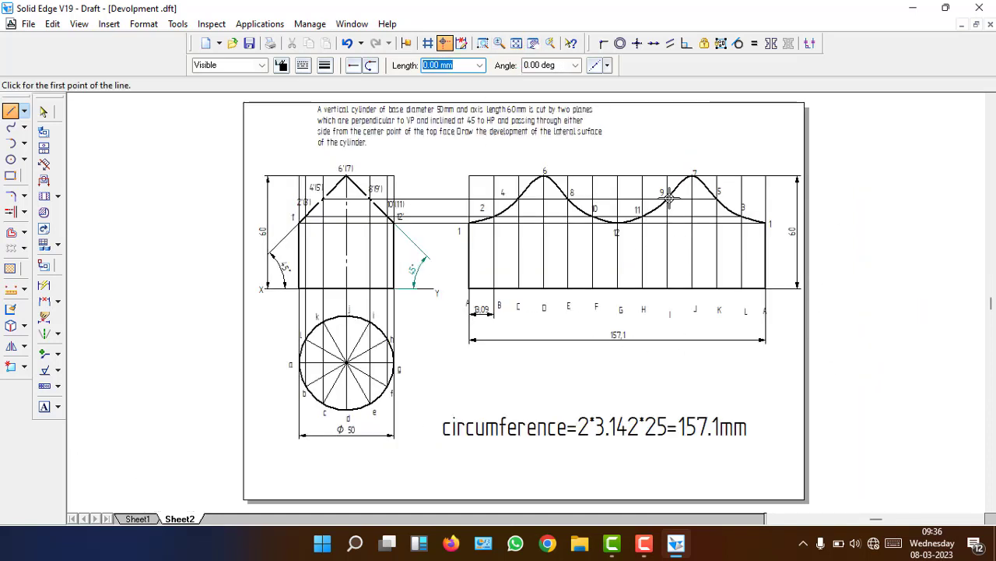
pyautogui.click(43, 112)
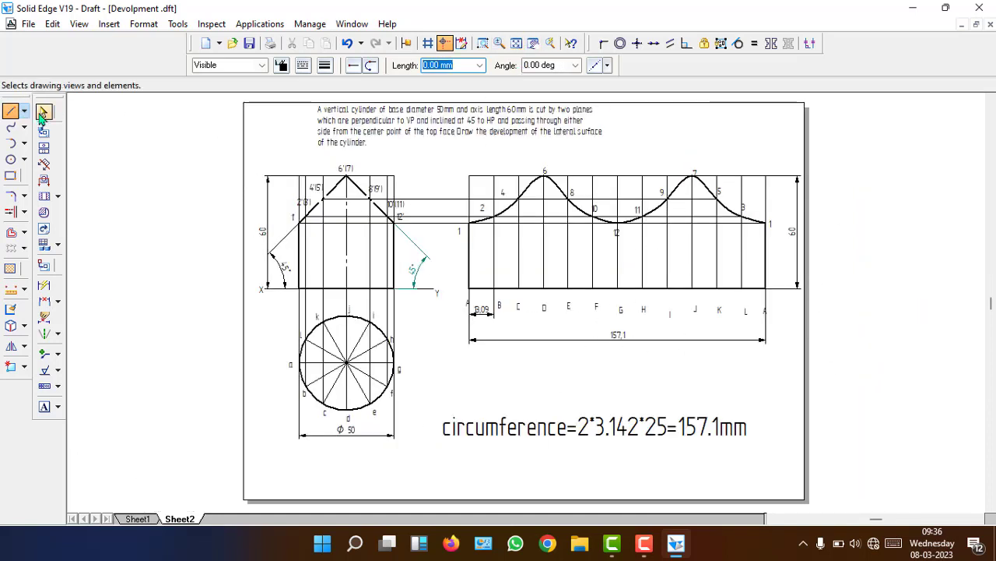
pyautogui.click(500, 211)
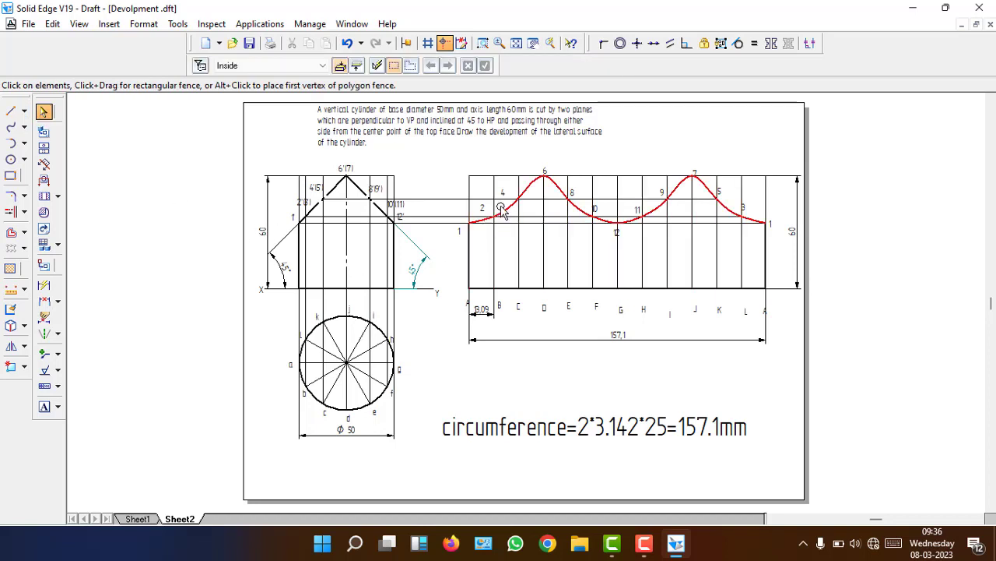
pyautogui.click(573, 192)
pyautogui.press('Delete')
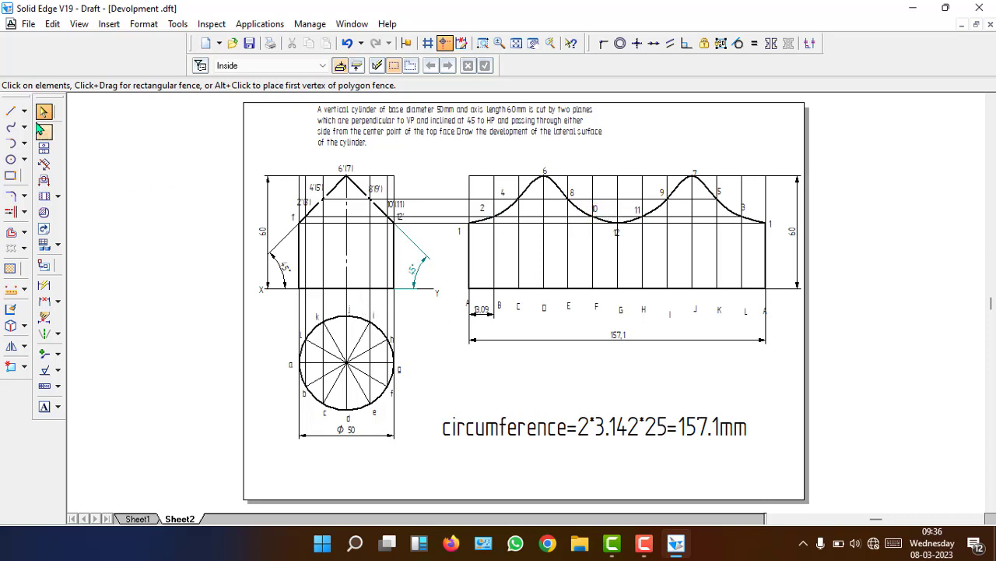
pyautogui.click(10, 110)
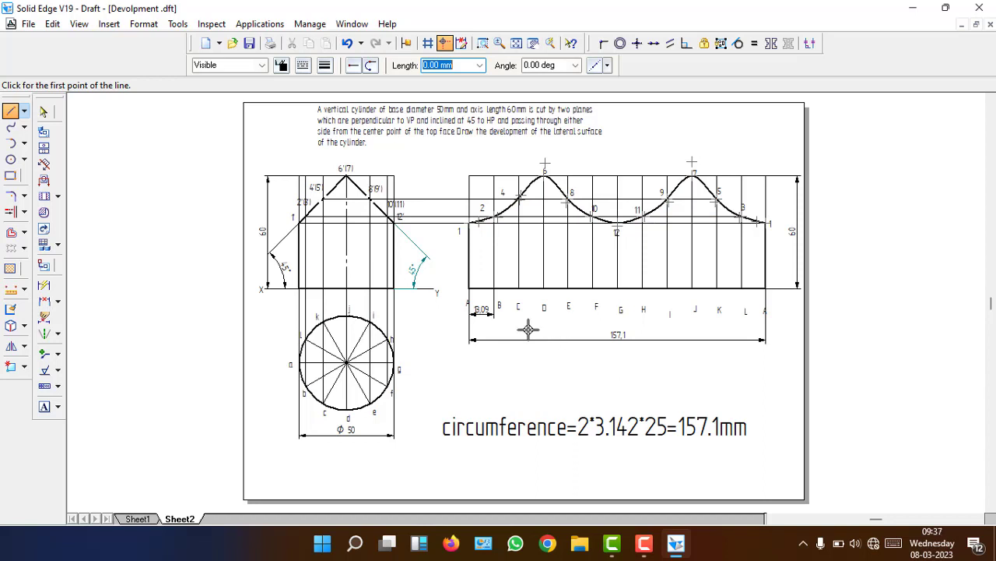
pyautogui.click(482, 42)
pyautogui.moveTo(282, 324)
pyautogui.mouseDown()
pyautogui.moveTo(449, 465)
pyautogui.moveTo(834, 463)
pyautogui.mouseUp()
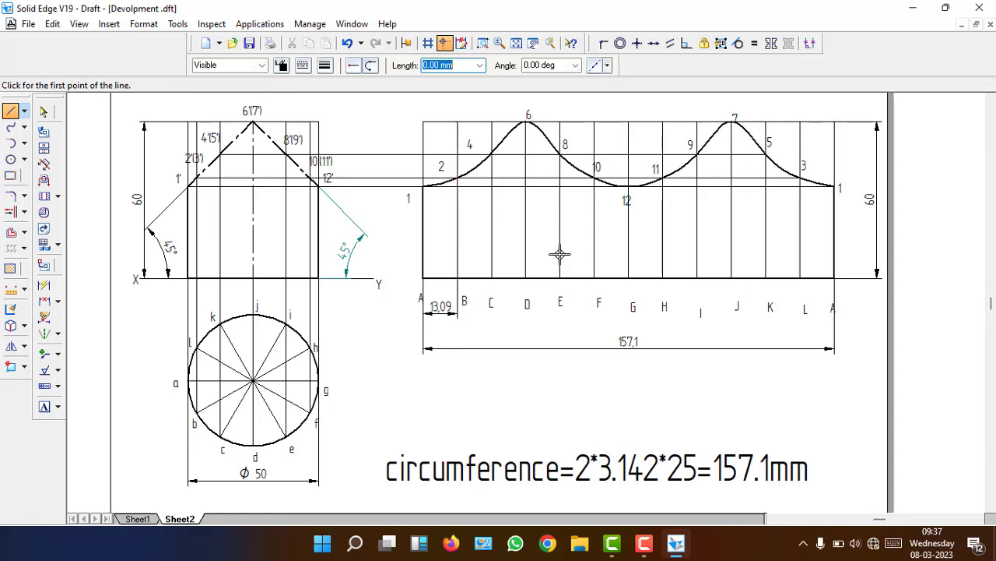
pyautogui.scroll(1, 562, 255)
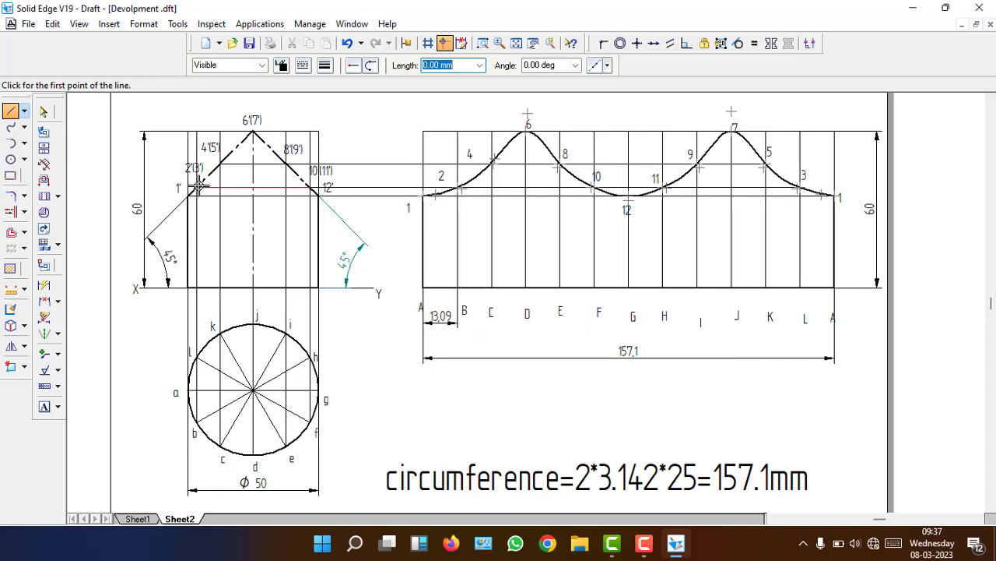
# Draw a 30 mm line at an angle of 90-40 degrees in the empty area just above the circumference note
pyautogui.click(11, 111)
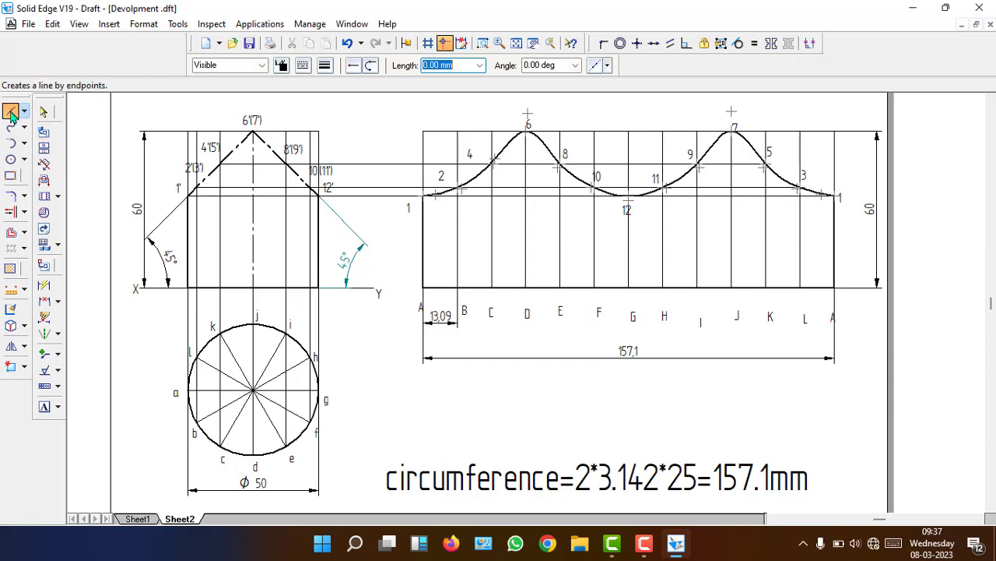
pyautogui.click(542, 454)
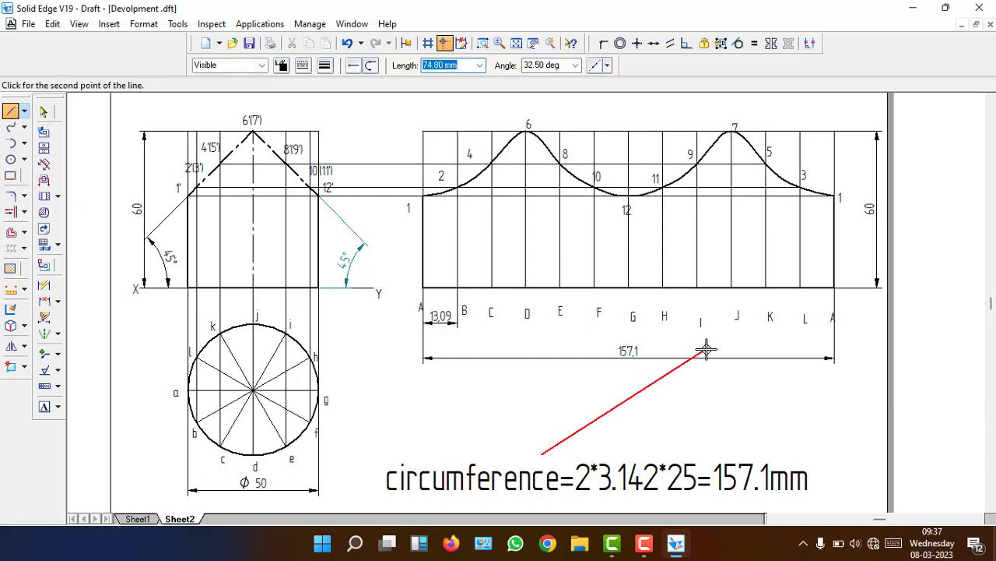
pyautogui.press('Tab')
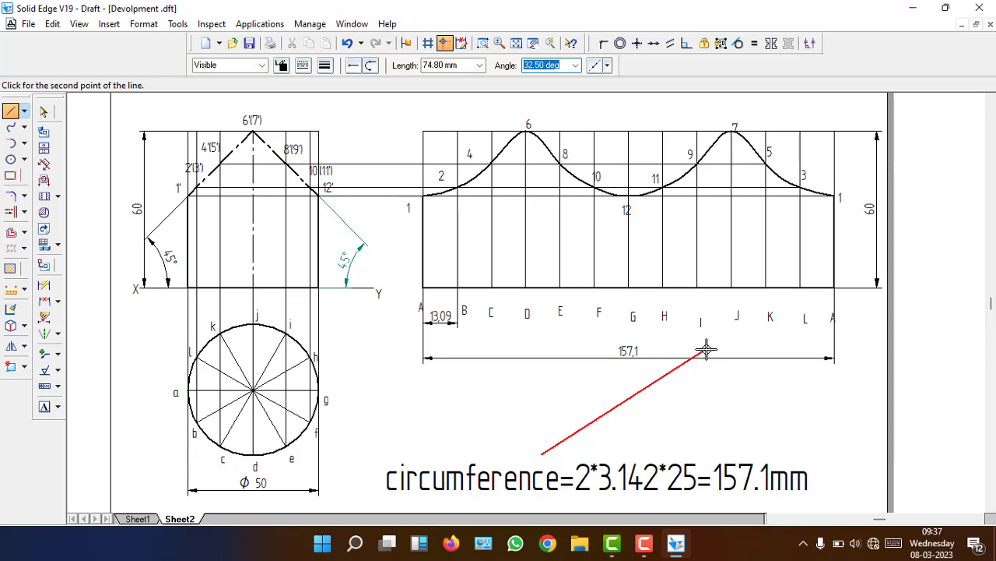
pyautogui.write('90-40')
pyautogui.press('Tab')
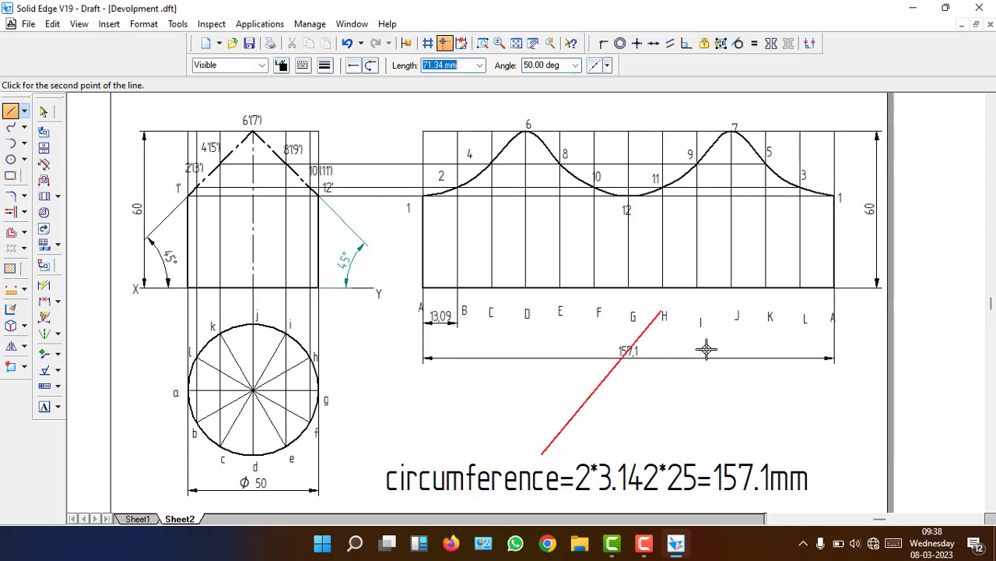
pyautogui.write('30')
pyautogui.press('Tab')
pyautogui.click(601, 402)
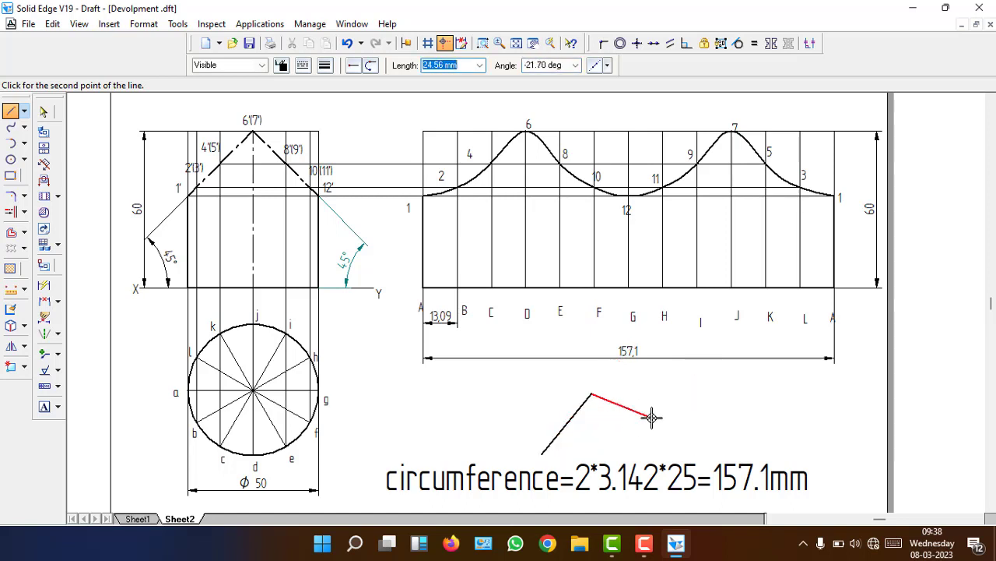
# Draw a vertical and a horizontal reference line from the angled line's lower endpoint, each nearly as long as the angled line
pyautogui.rightClick(652, 418)
pyautogui.click(538, 456)
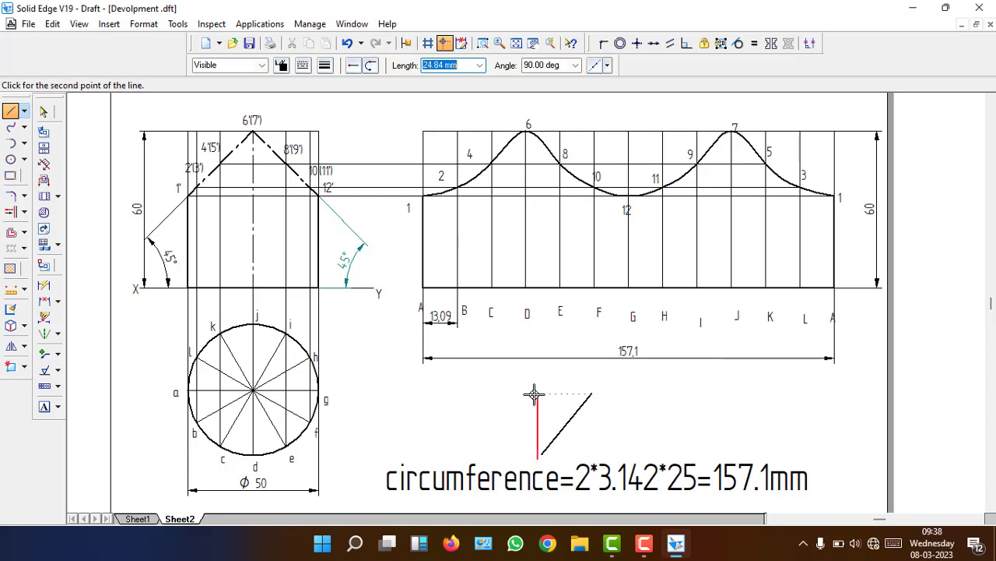
pyautogui.rightClick(539, 389)
pyautogui.click(541, 453)
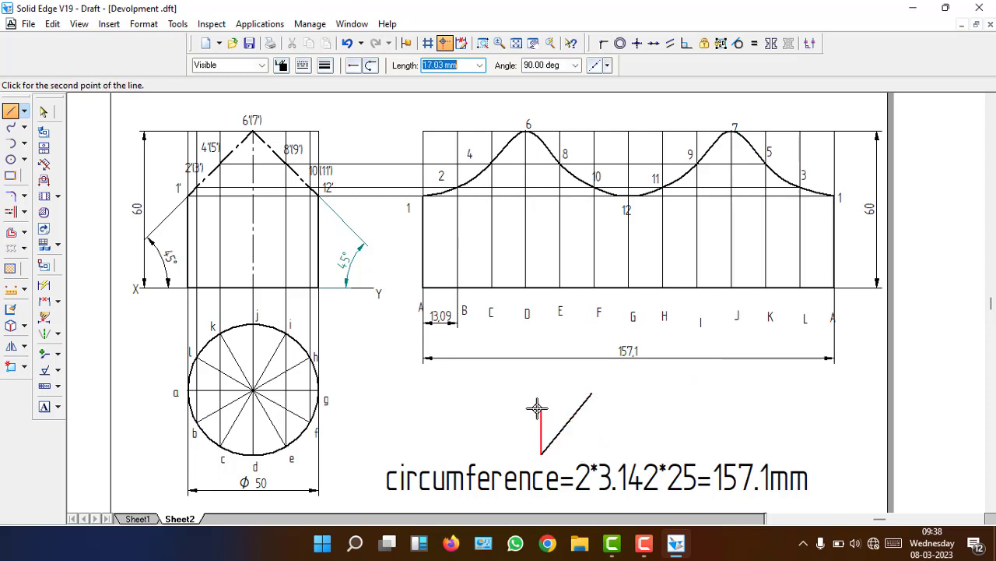
pyautogui.click(539, 384)
pyautogui.rightClick(539, 389)
pyautogui.click(541, 453)
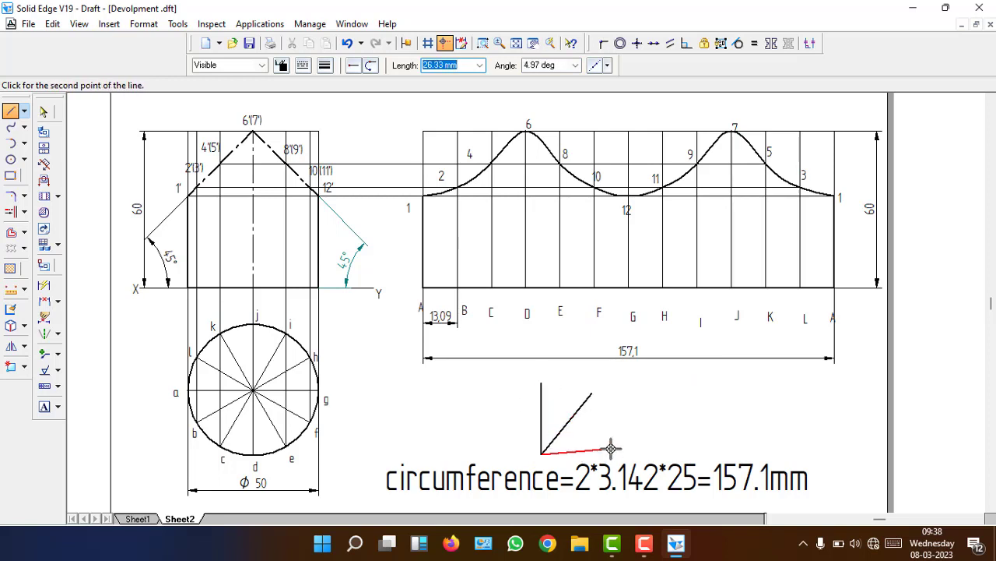
pyautogui.click(616, 452)
pyautogui.rightClick(611, 455)
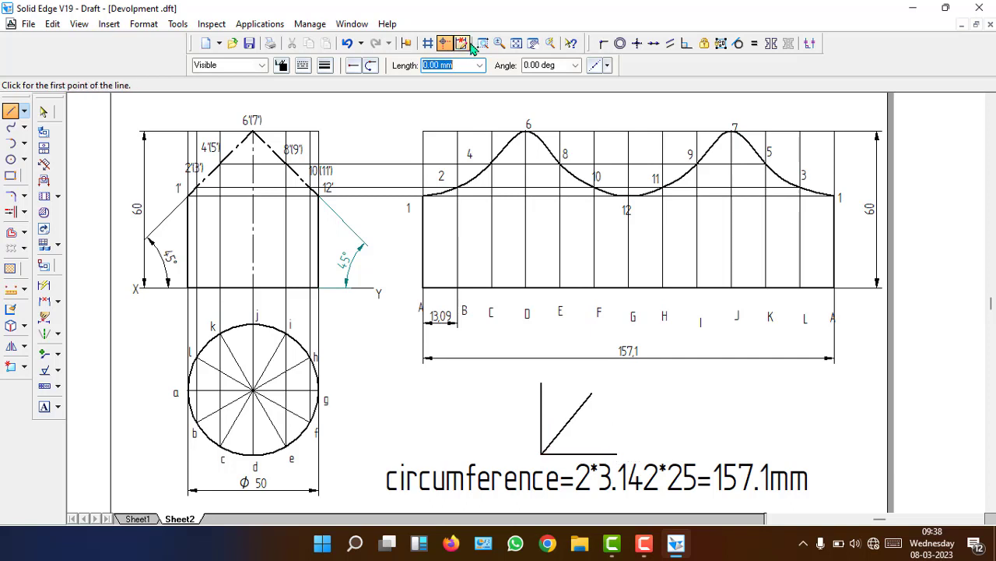
# Dimension the angle between the horizontal reference line and the angled line, placing the text outside the arc
pyautogui.click(483, 43)
pyautogui.click(527, 372)
pyautogui.click(592, 453)
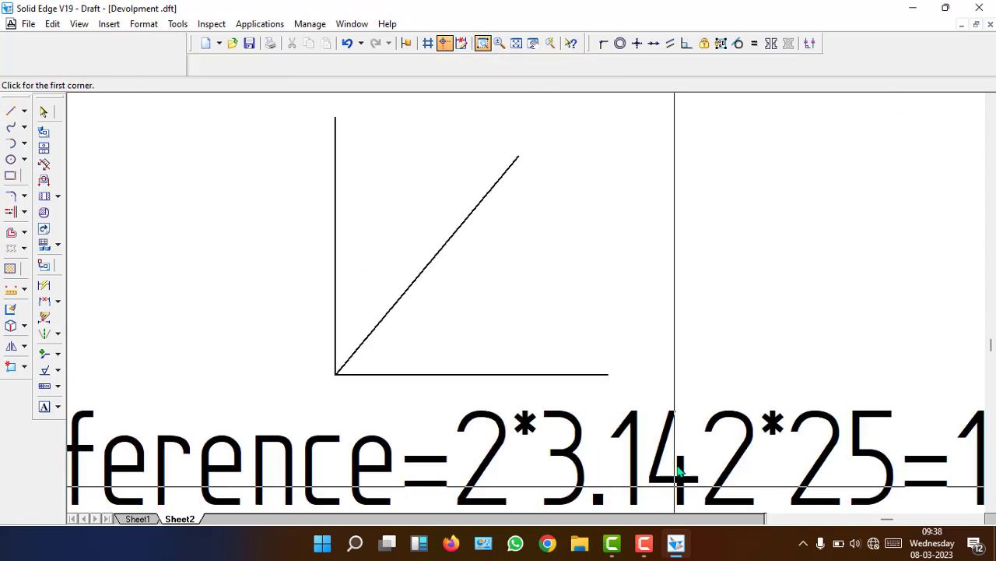
pyautogui.click(58, 302)
pyautogui.click(99, 322)
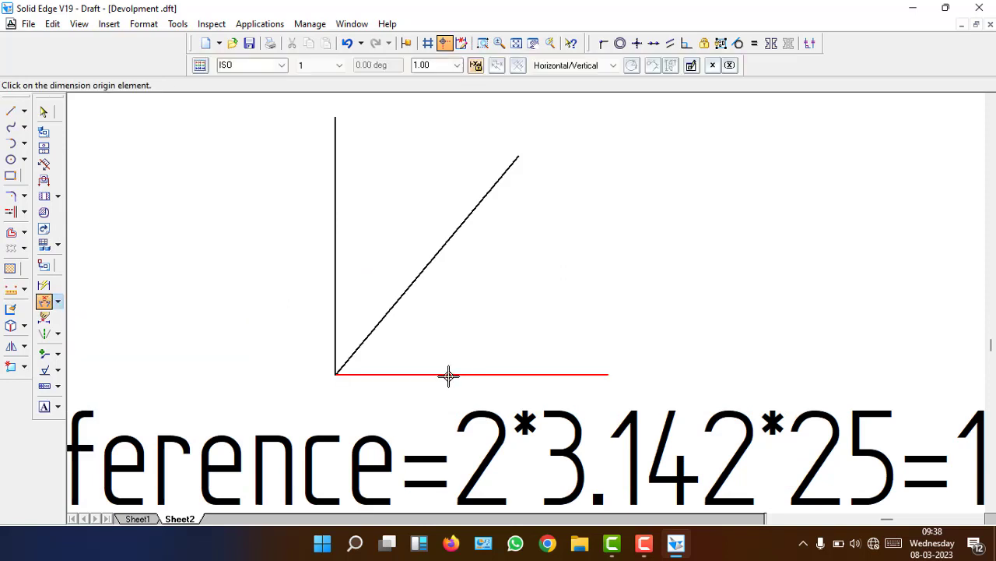
pyautogui.click(448, 374)
pyautogui.click(391, 308)
pyautogui.click(432, 313)
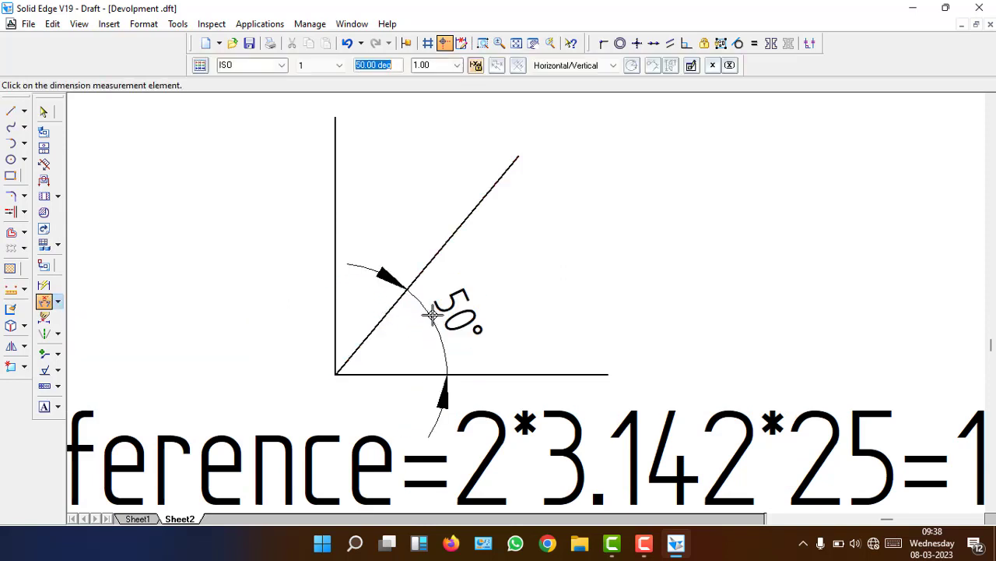
# Dimension the angle between the vertical reference line and the angled line, and show the whole sheet
pyautogui.click(59, 302)
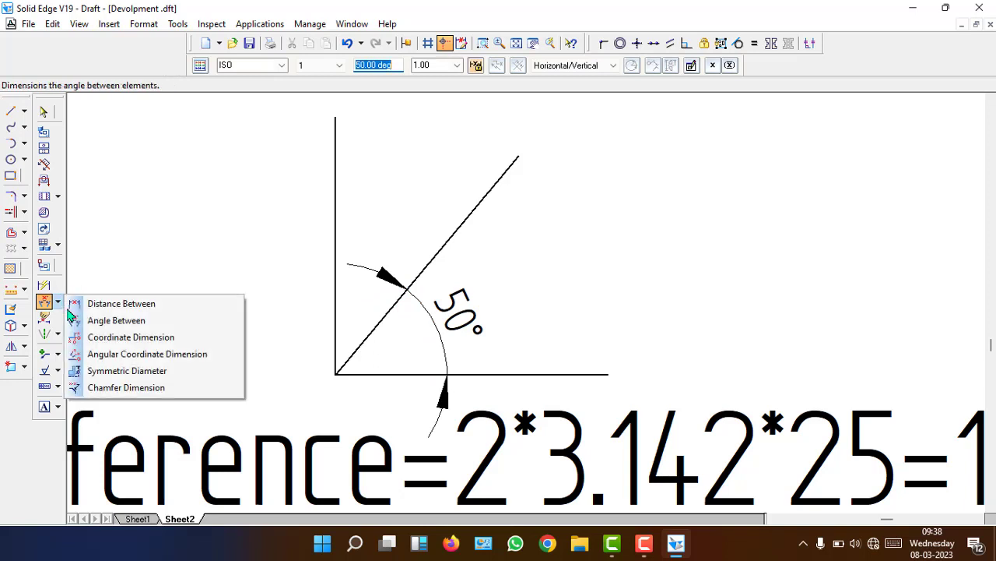
pyautogui.click(99, 319)
pyautogui.click(337, 265)
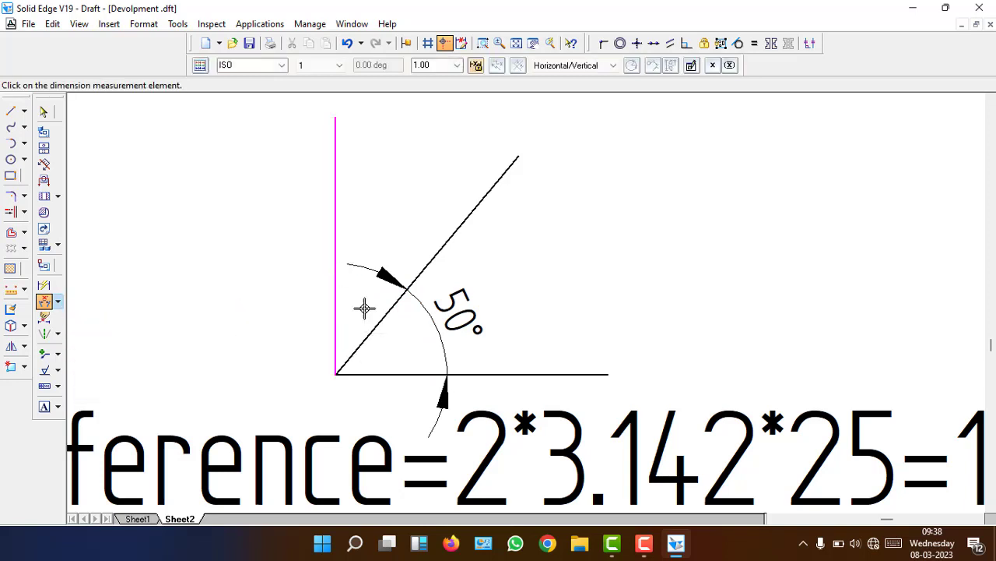
pyautogui.click(378, 322)
pyautogui.click(393, 238)
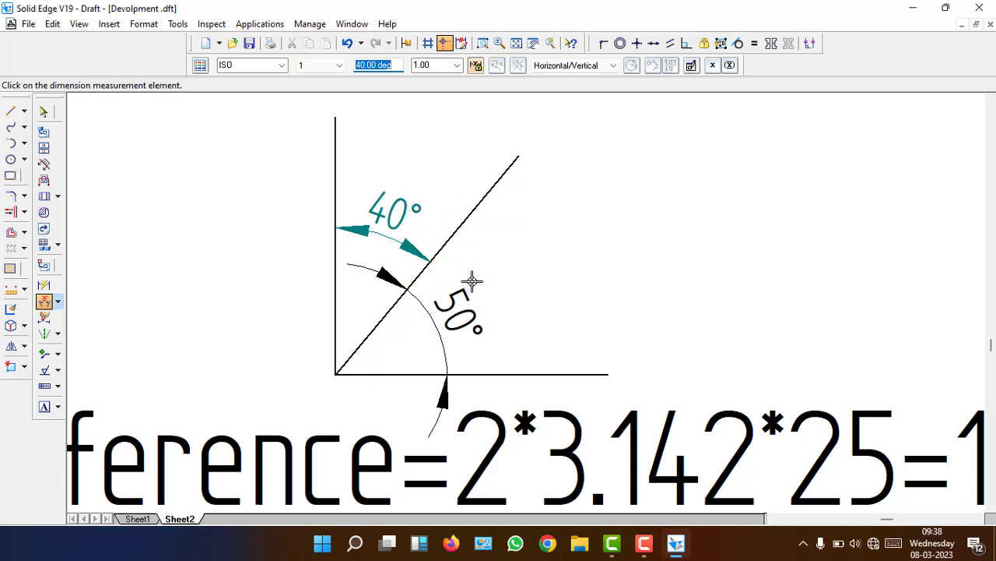
pyautogui.click(519, 45)
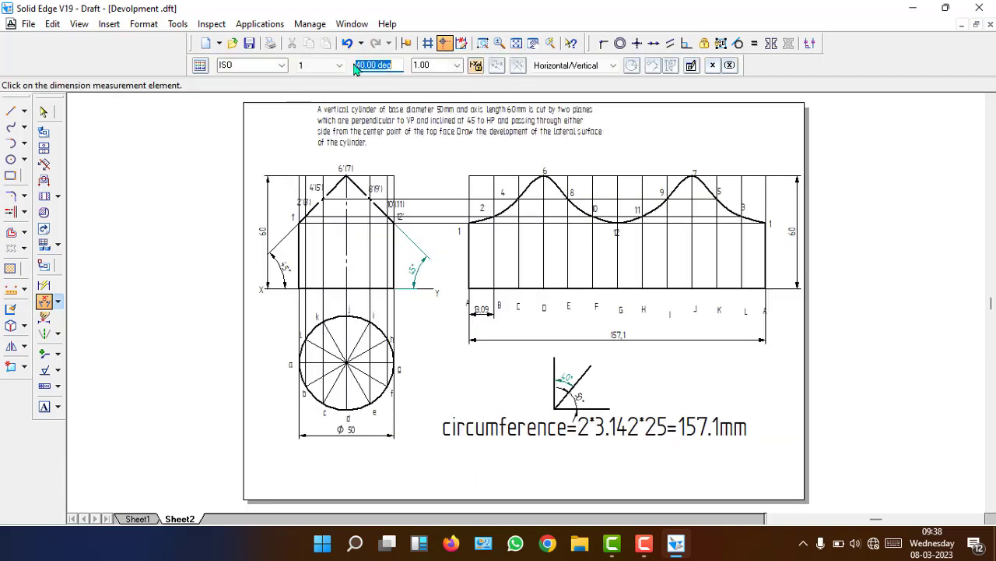
pyautogui.click(644, 542)
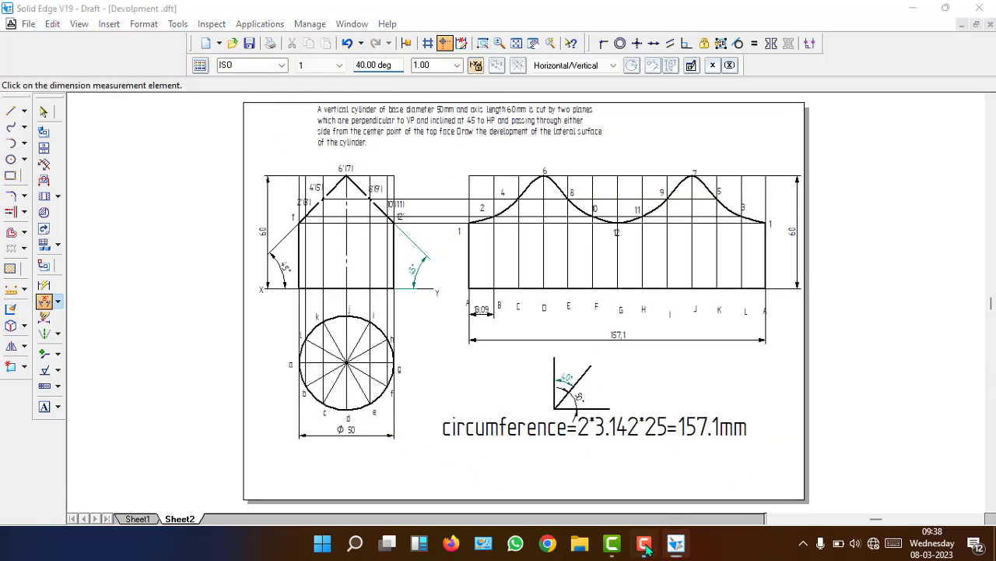